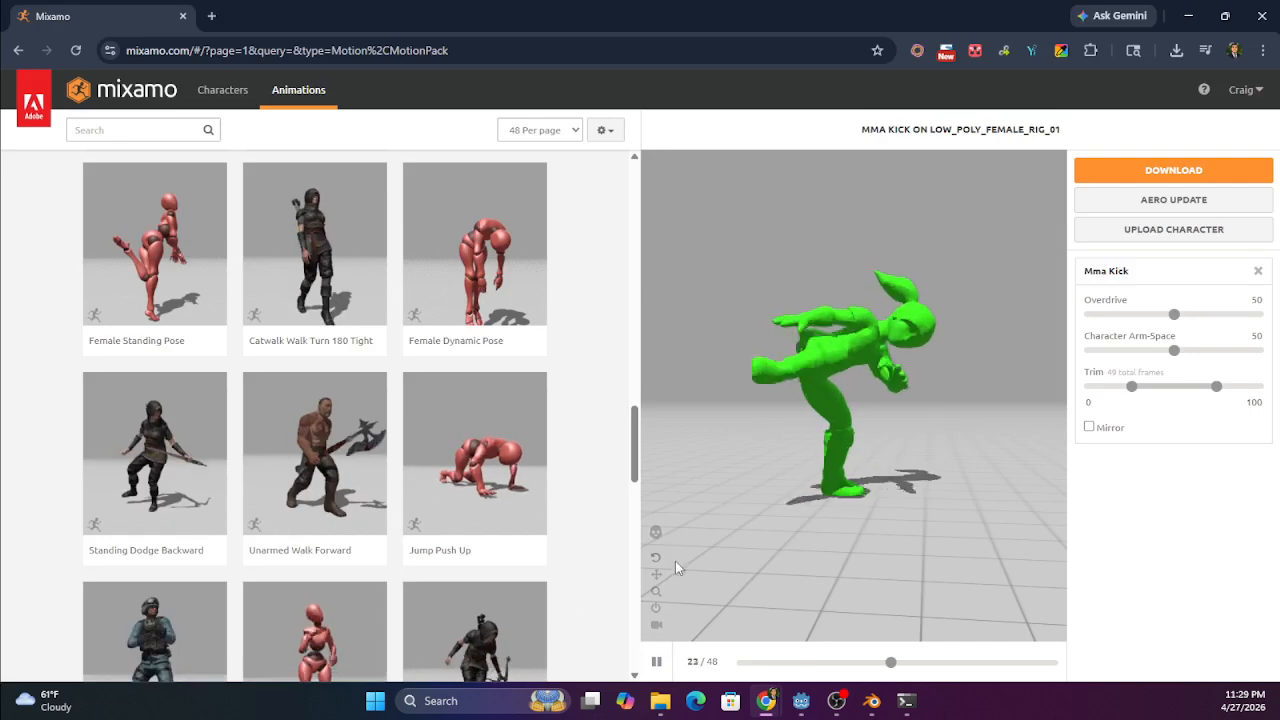
Open the download settings for the Mma Kick animation on the current character
scroll(589, 525, up, 10)
scroll(561, 514, up, 6)
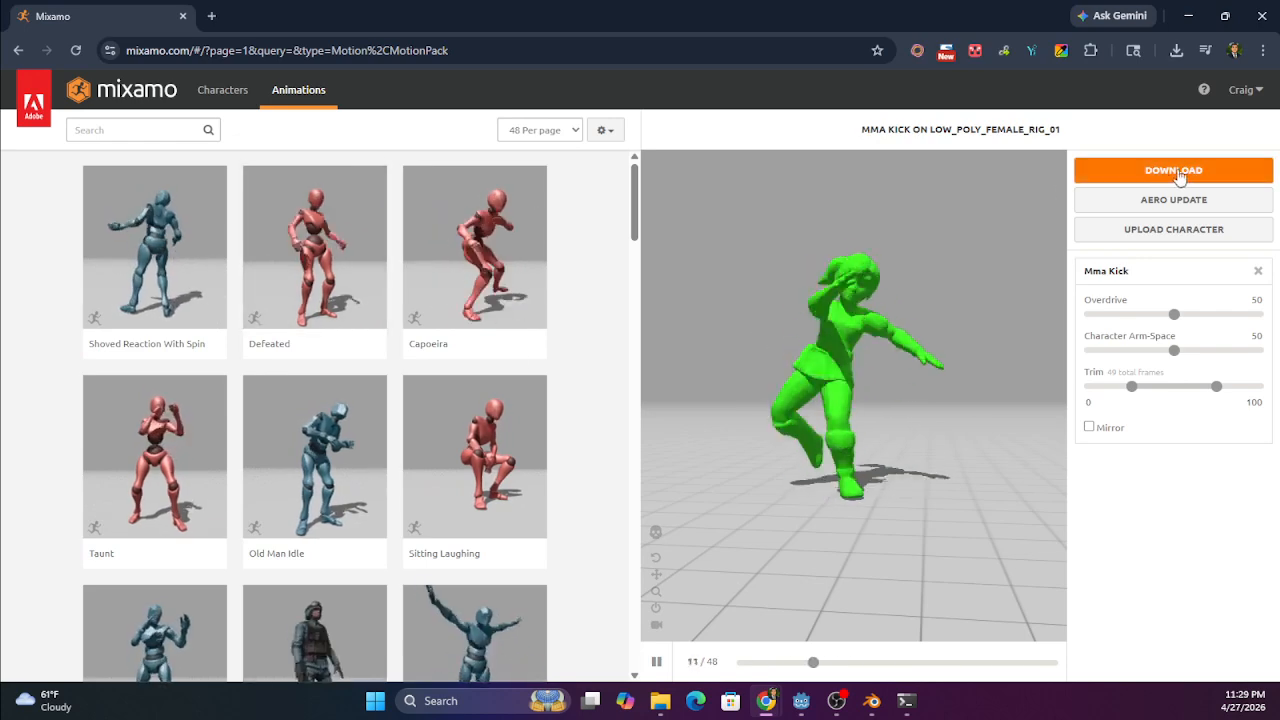
click(1100, 172)
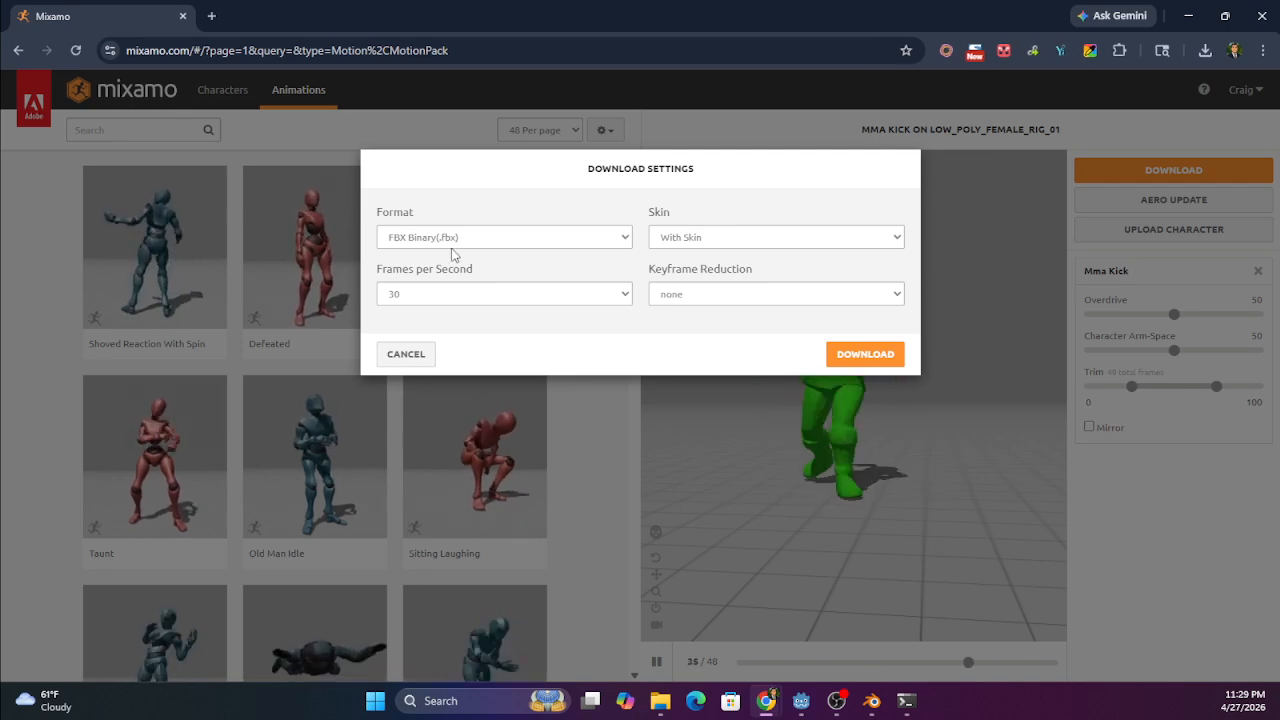
Switch to Godot to view its version information, and bring up Blender briefly before returning to Godot
click(1188, 16)
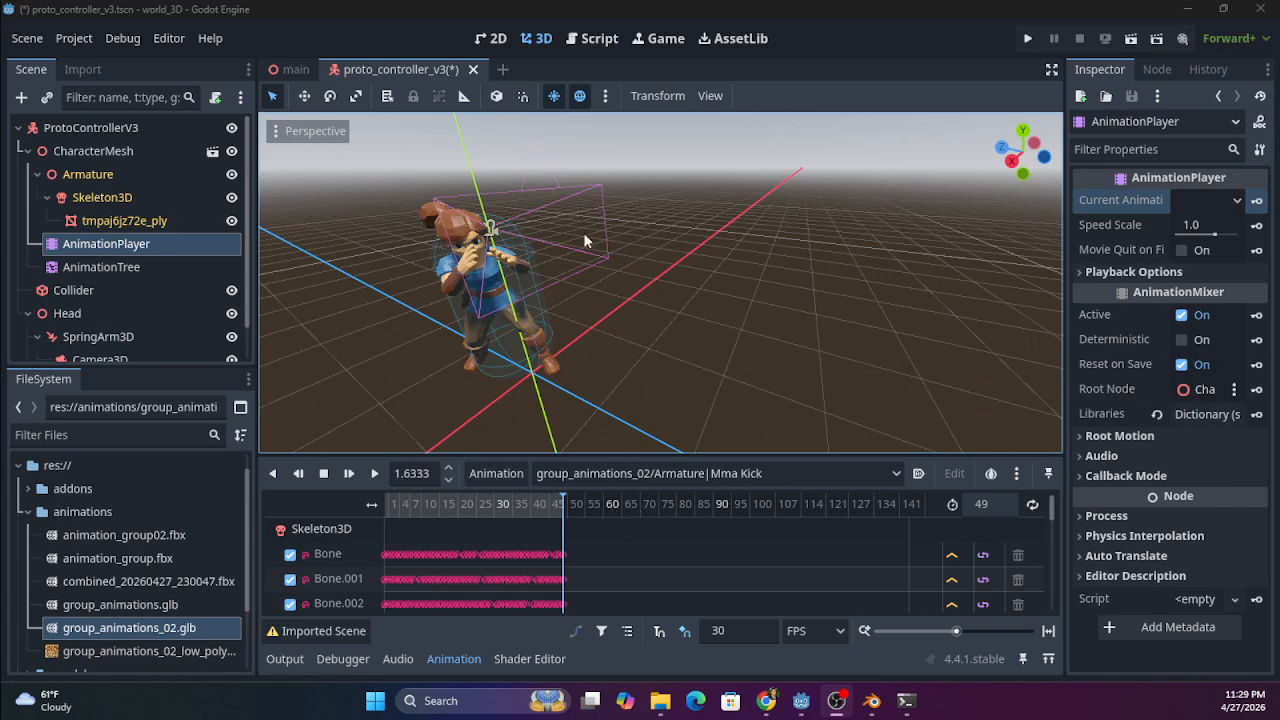
click(208, 38)
click(226, 61)
click(944, 163)
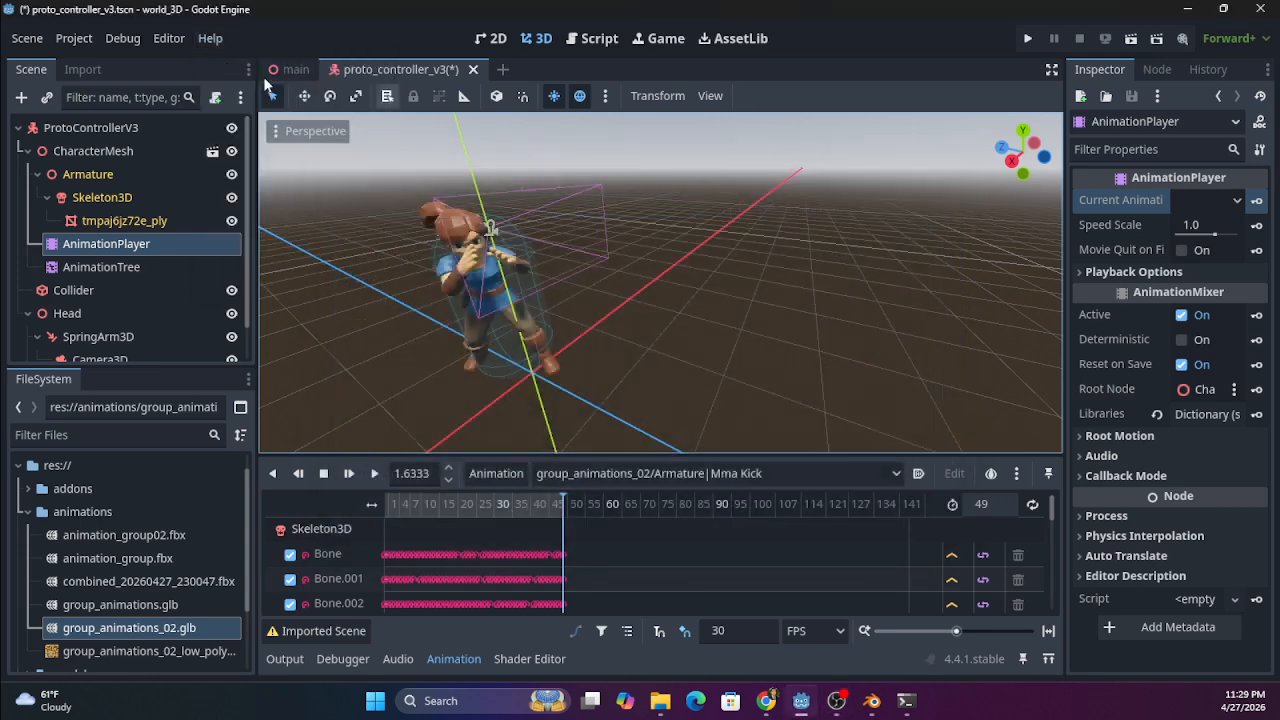
click(212, 38)
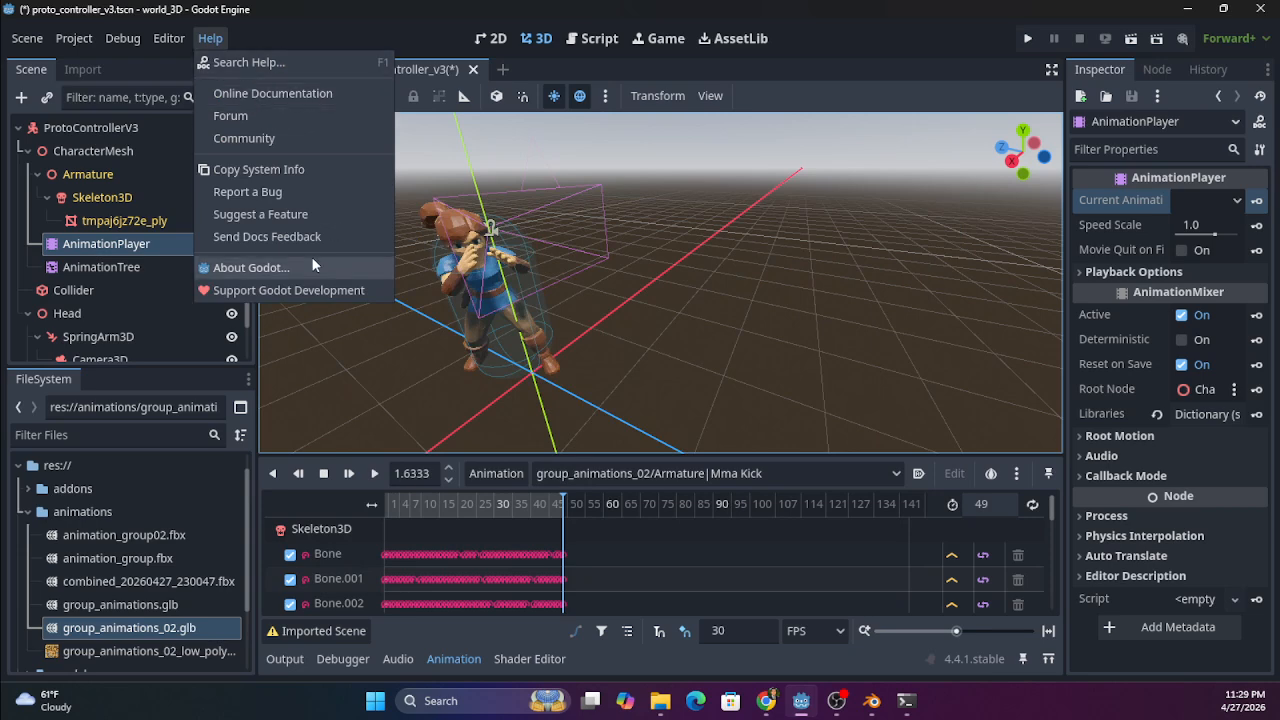
click(252, 267)
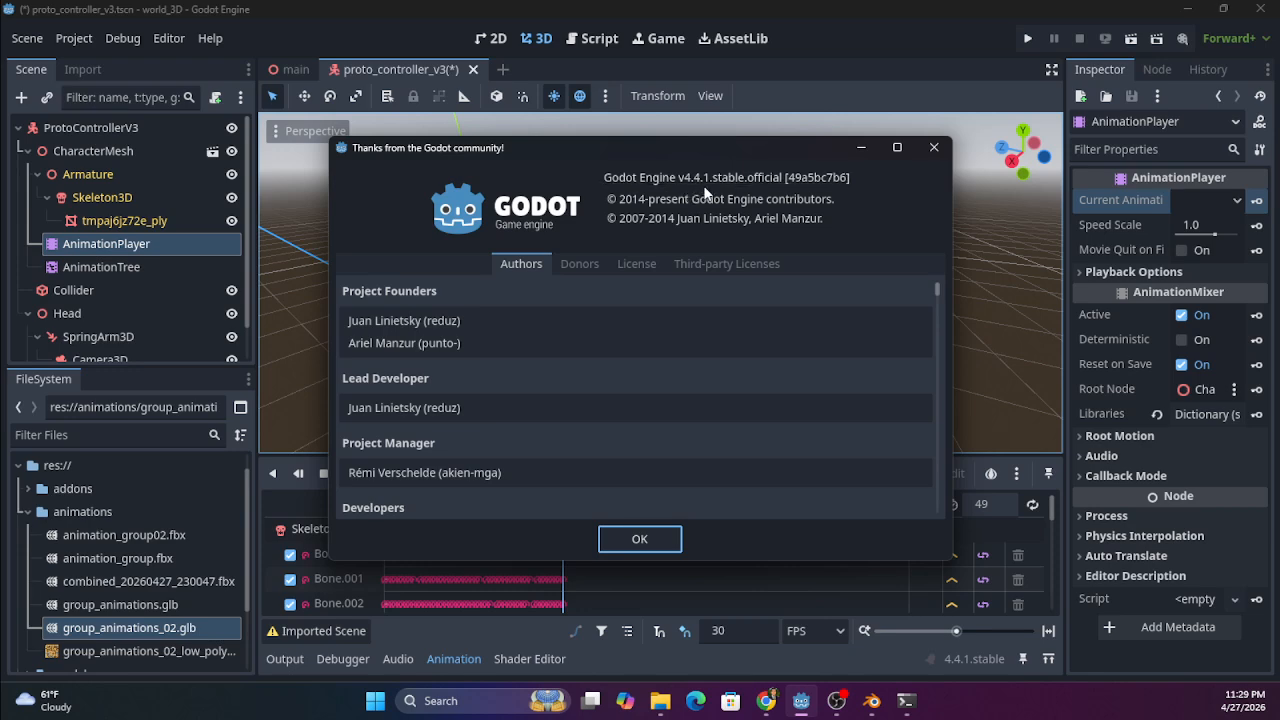
click(934, 147)
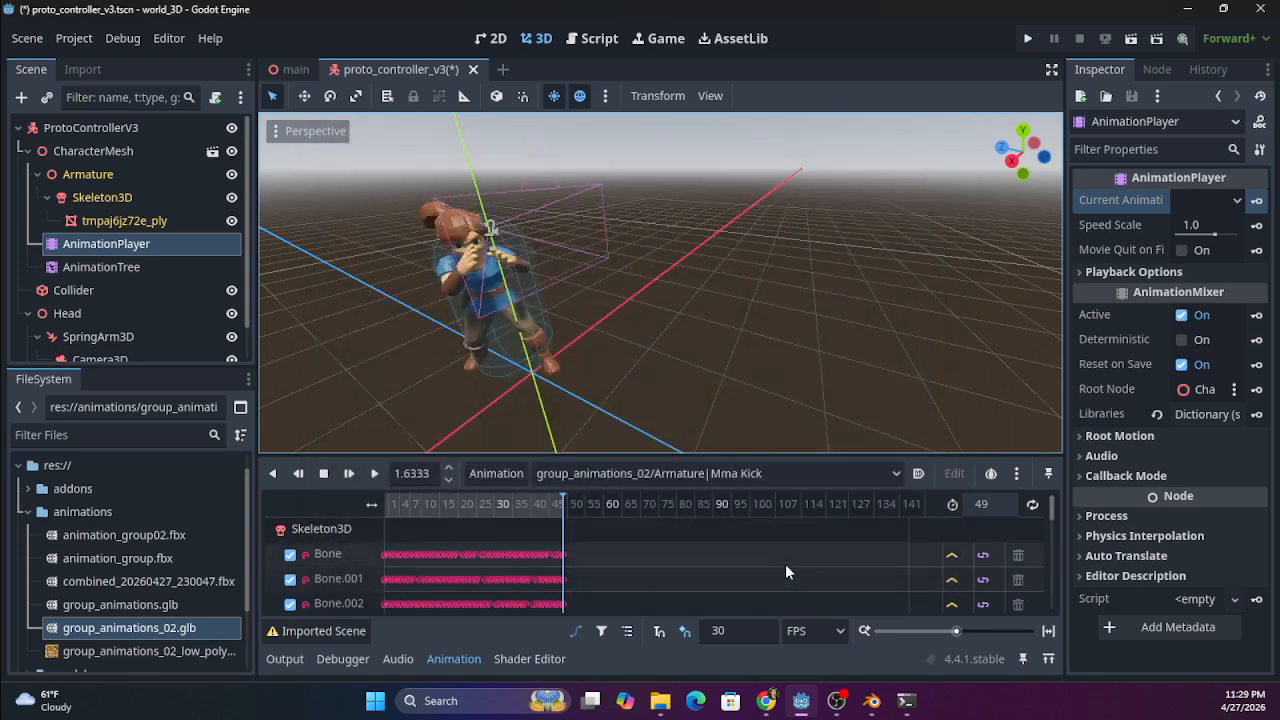
click(872, 703)
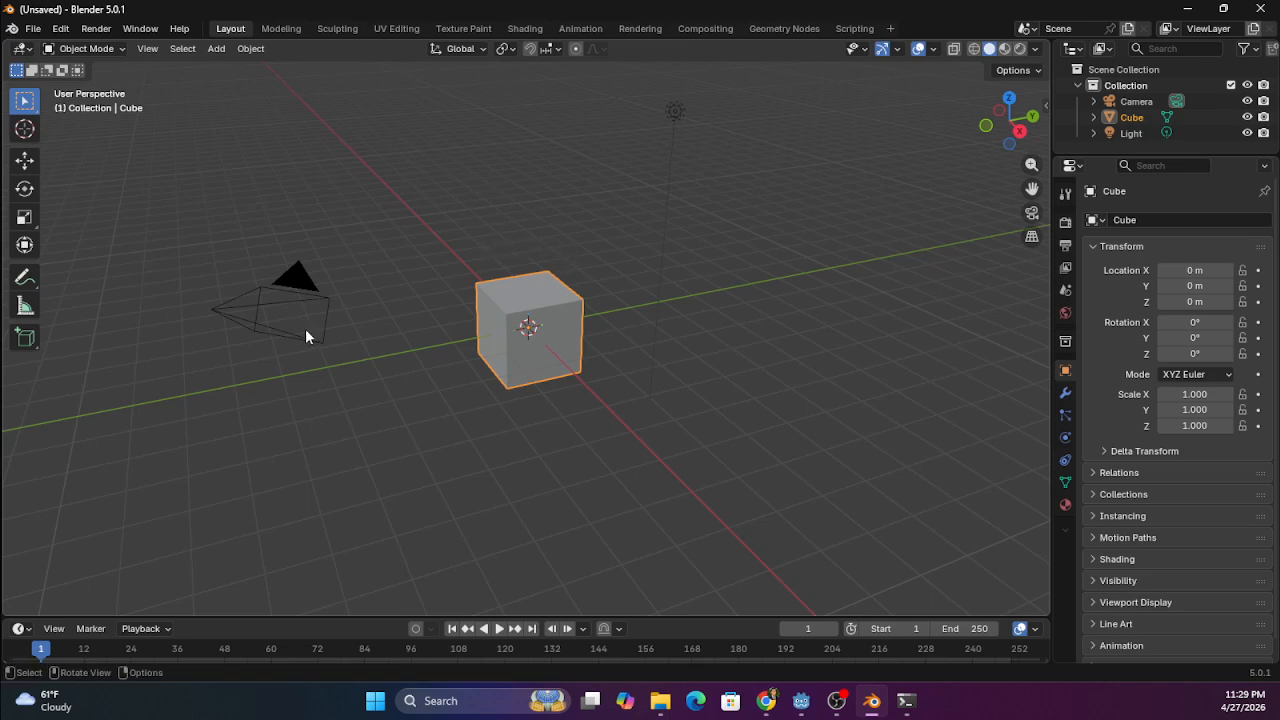
click(1187, 9)
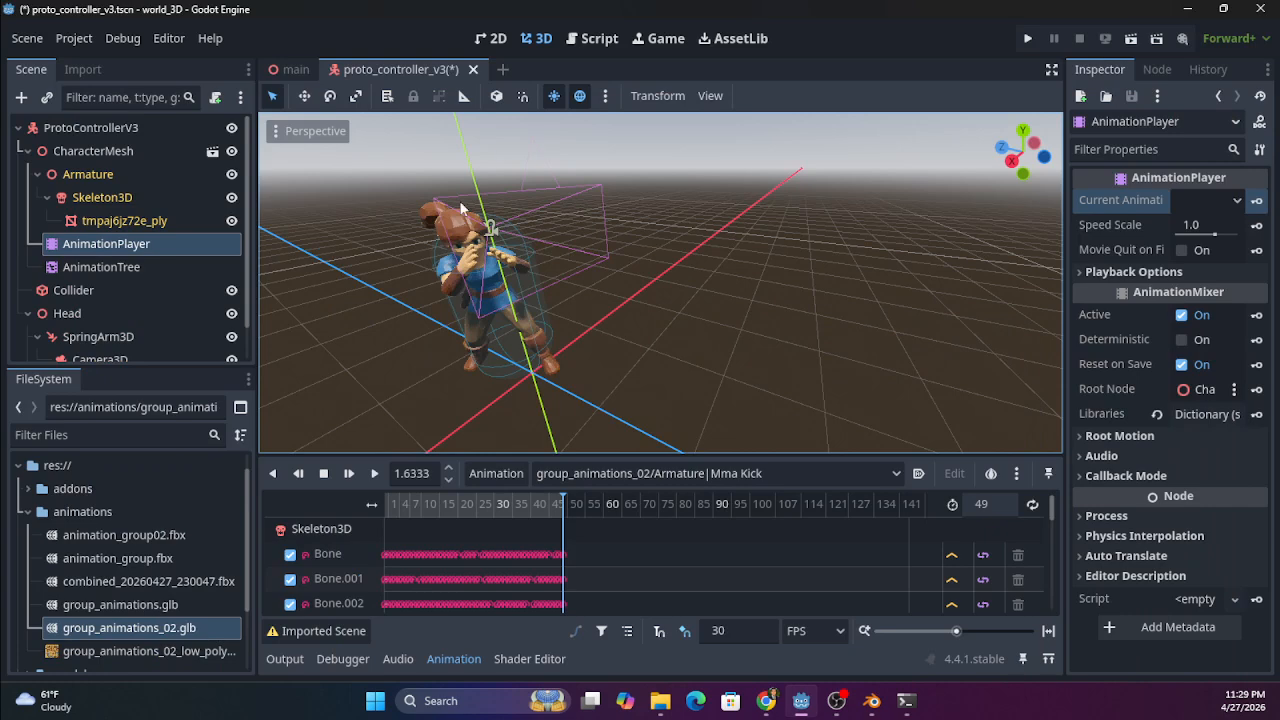
Preview the Mma Kick and Standing Idle animations from group_animations_02 on the character's AnimationPlayer
click(1236, 203)
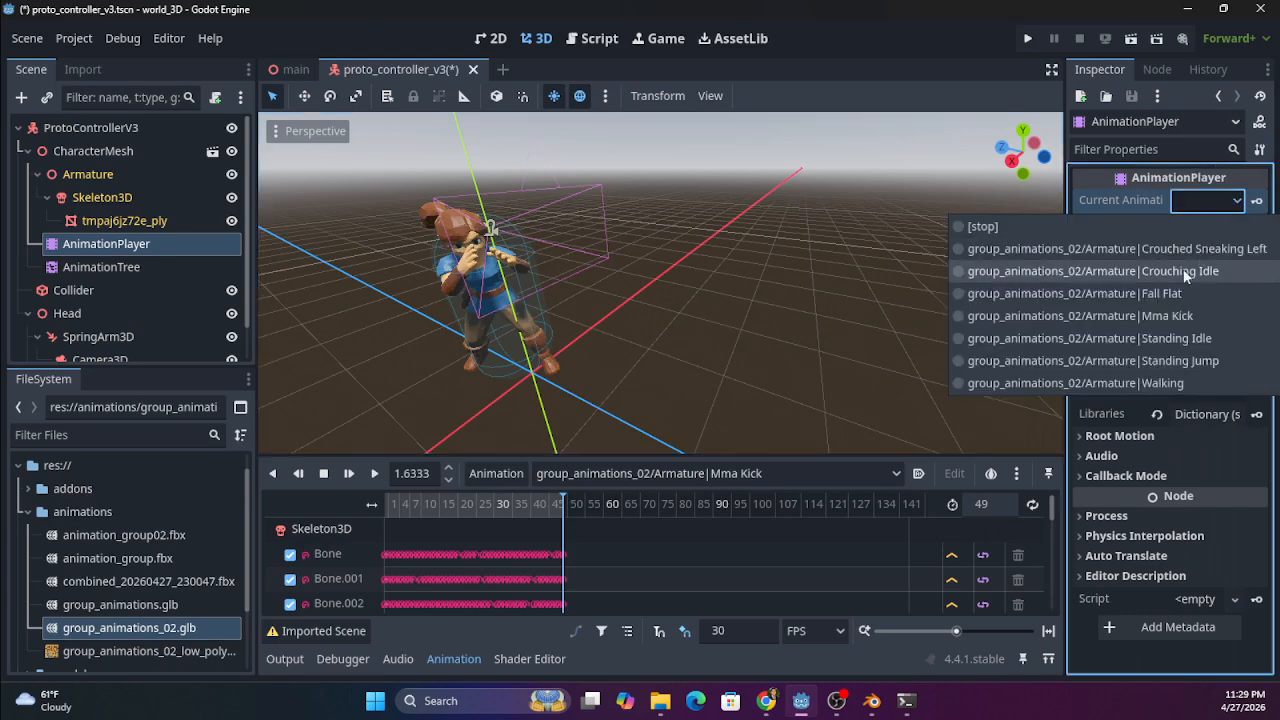
click(1155, 312)
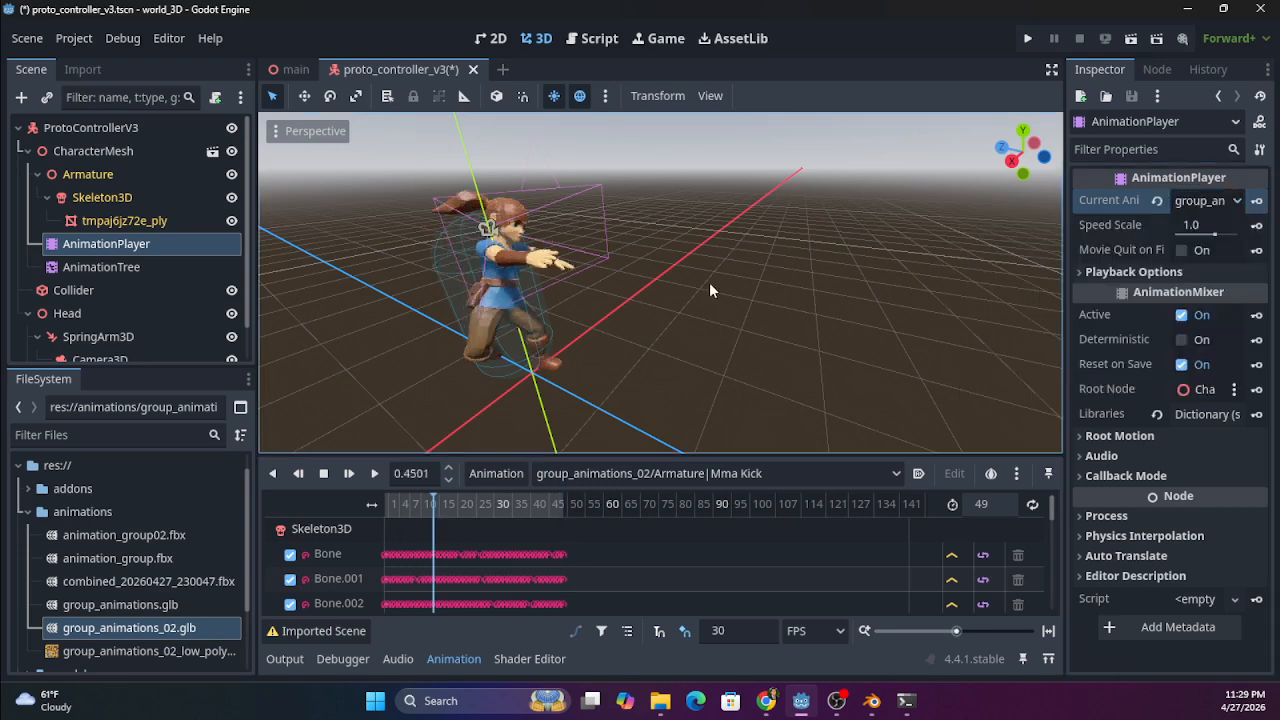
click(1213, 125)
click(1231, 127)
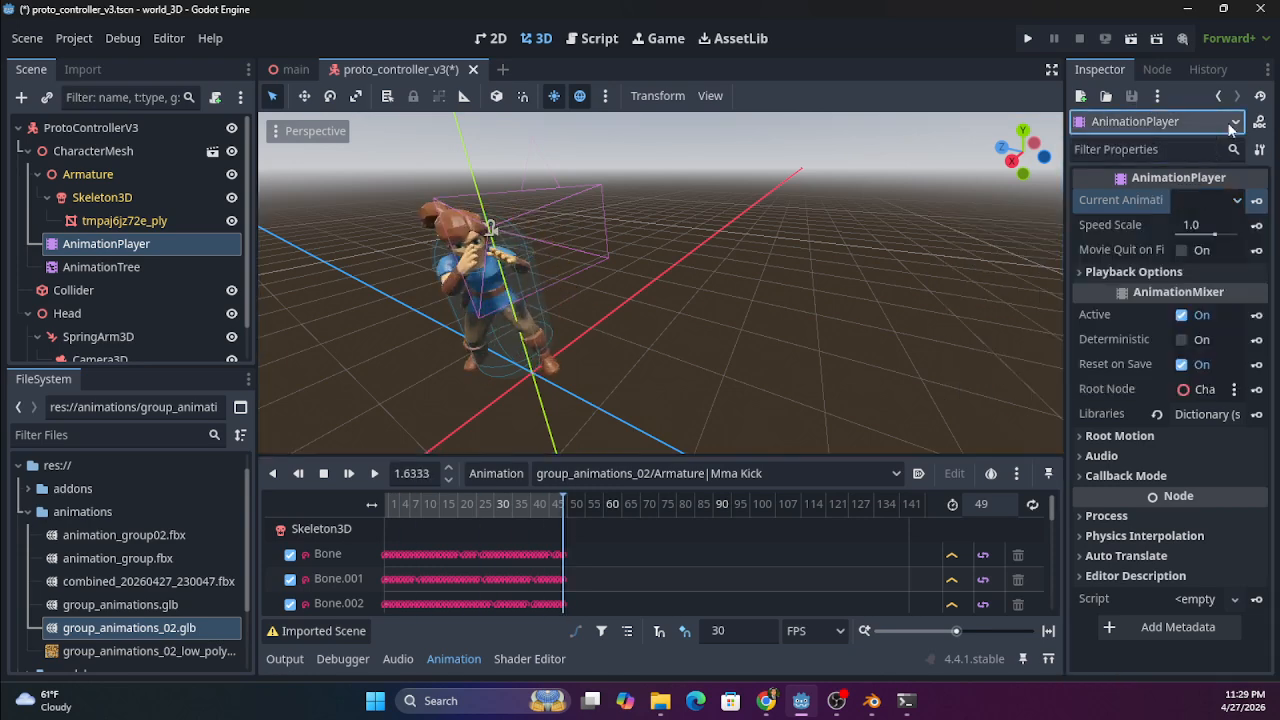
click(1237, 203)
click(1095, 341)
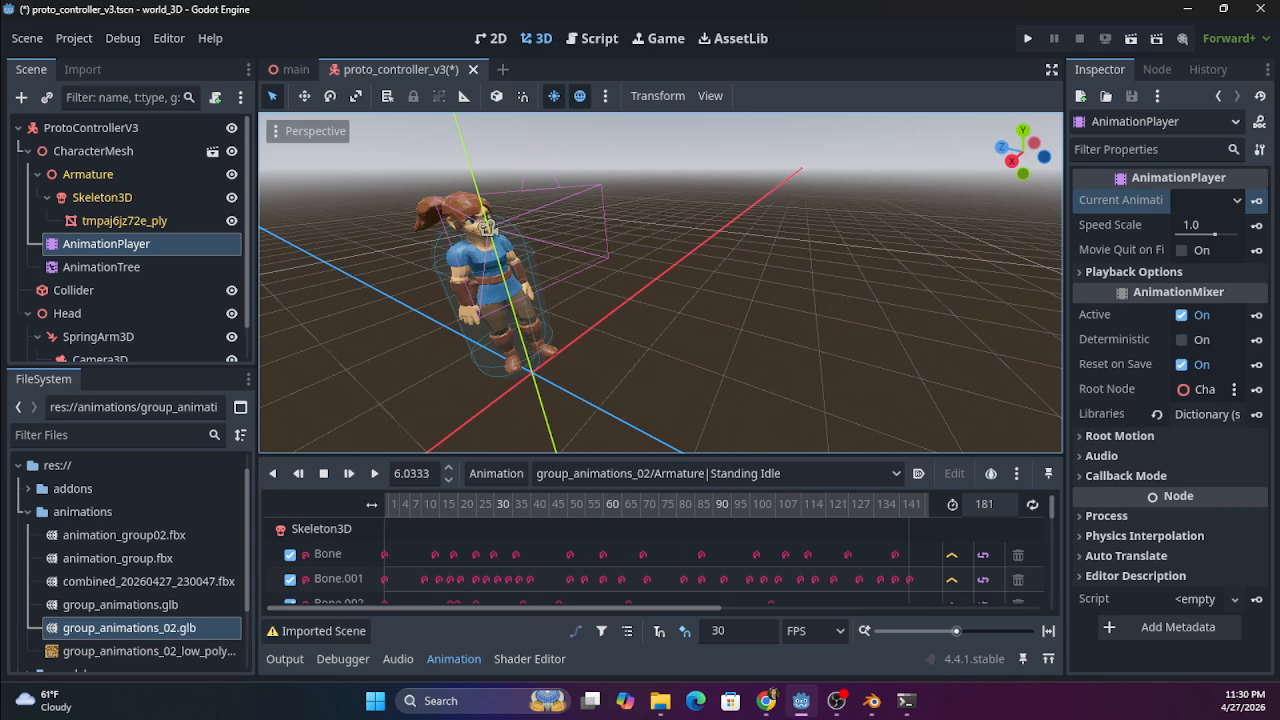
Switch to the Mixamo window in Chrome and cancel the open download settings for Mma Kick
mouse_move(766, 700)
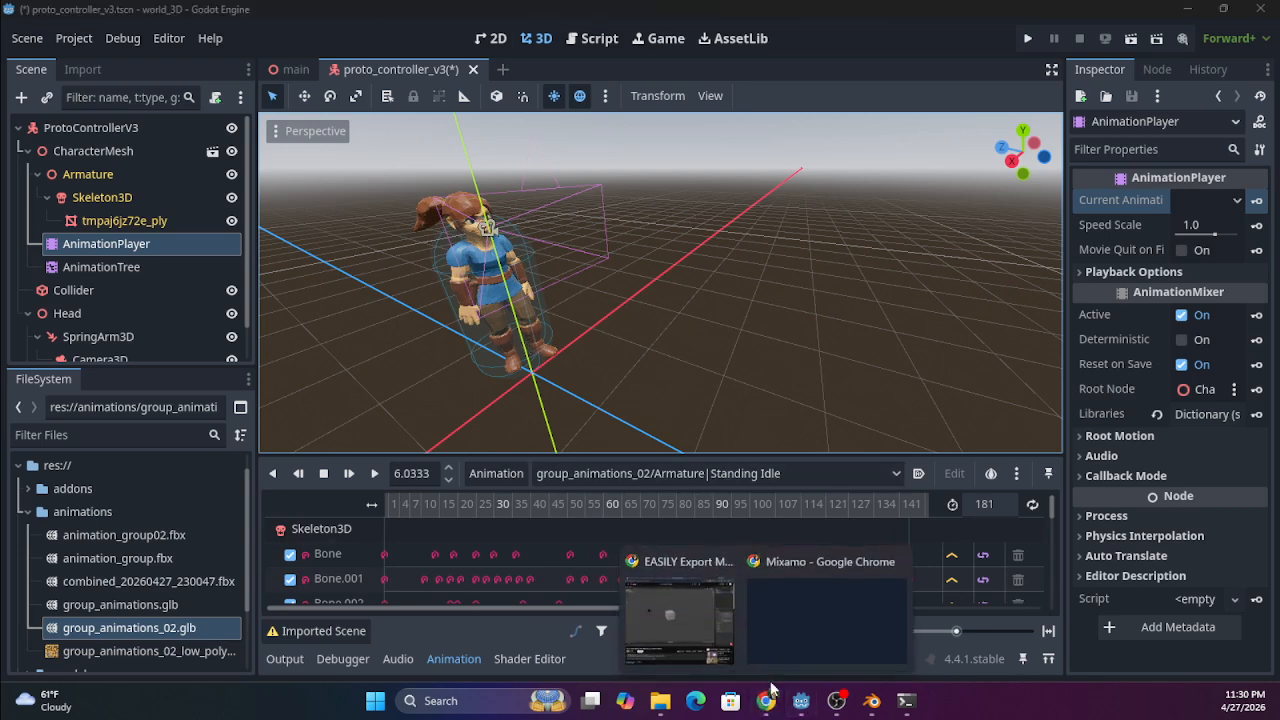
click(811, 615)
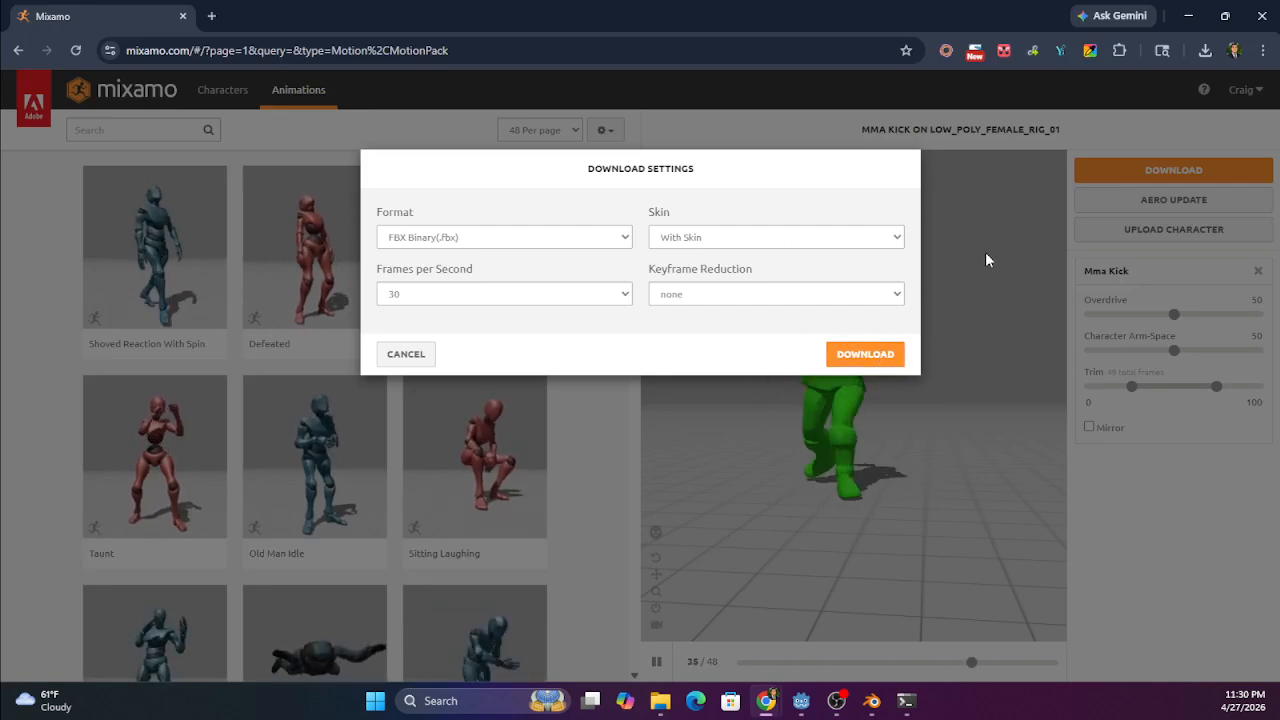
click(400, 354)
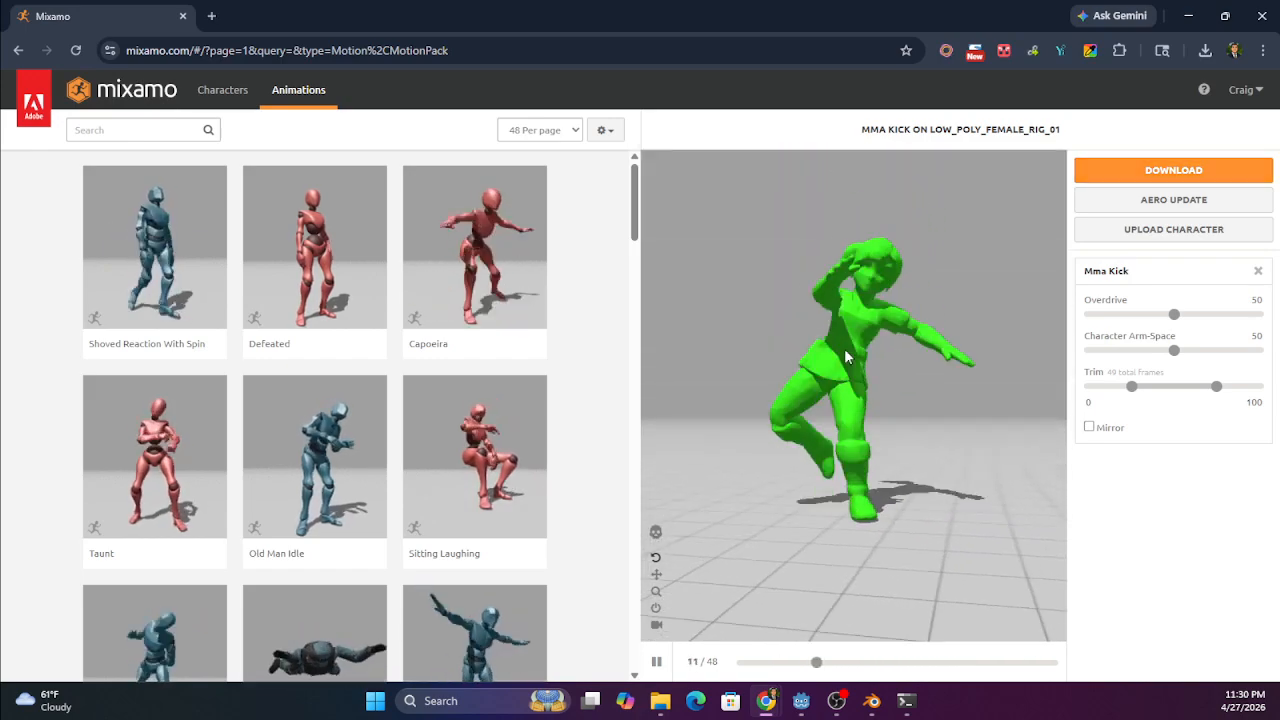
Search the Mixamo animation library for "walking" and for "idle"
click(147, 130)
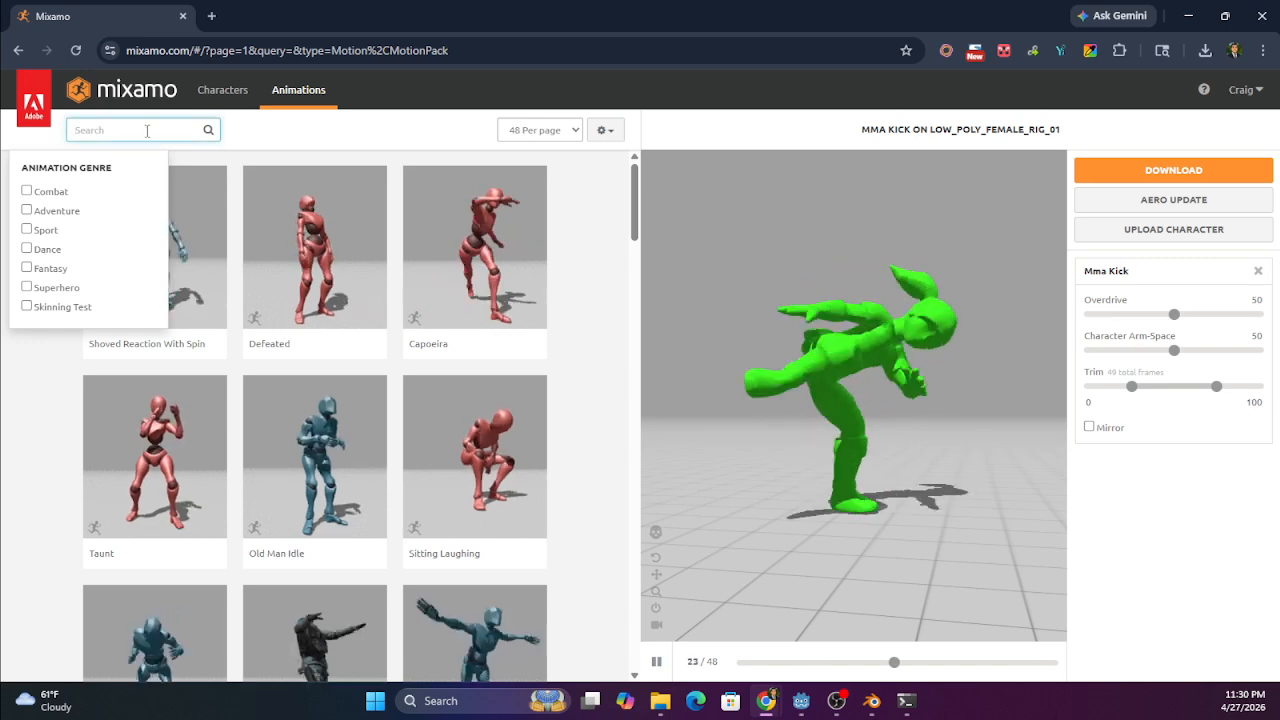
text(walking)
key(Return)
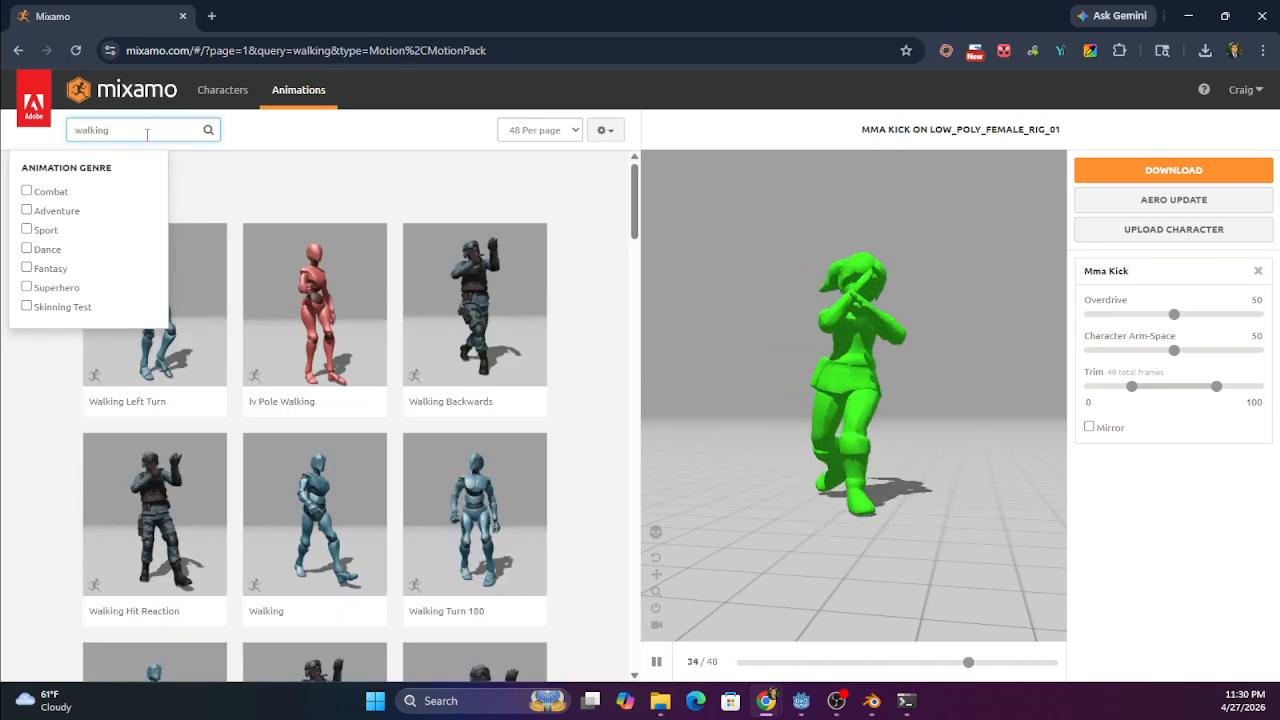
text(idle)
key(Return)
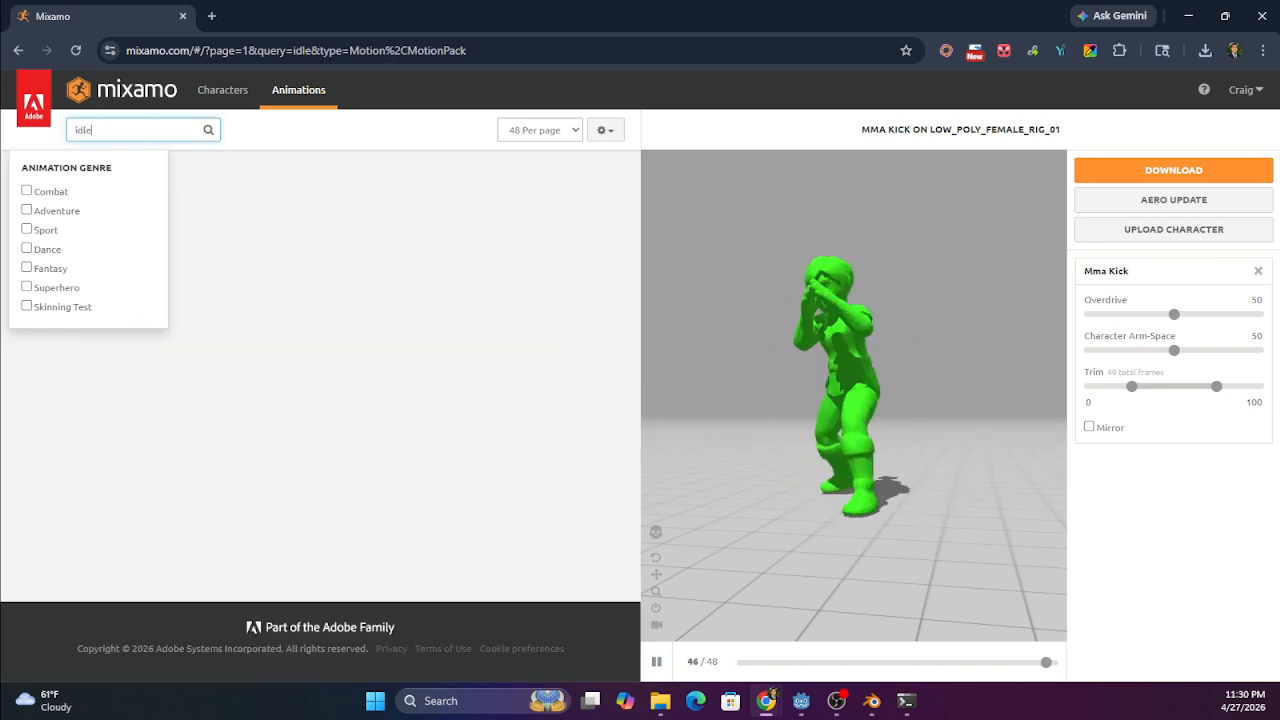
Search the animations for "crouch" and apply Crouch To Stand to the character
text(cr)
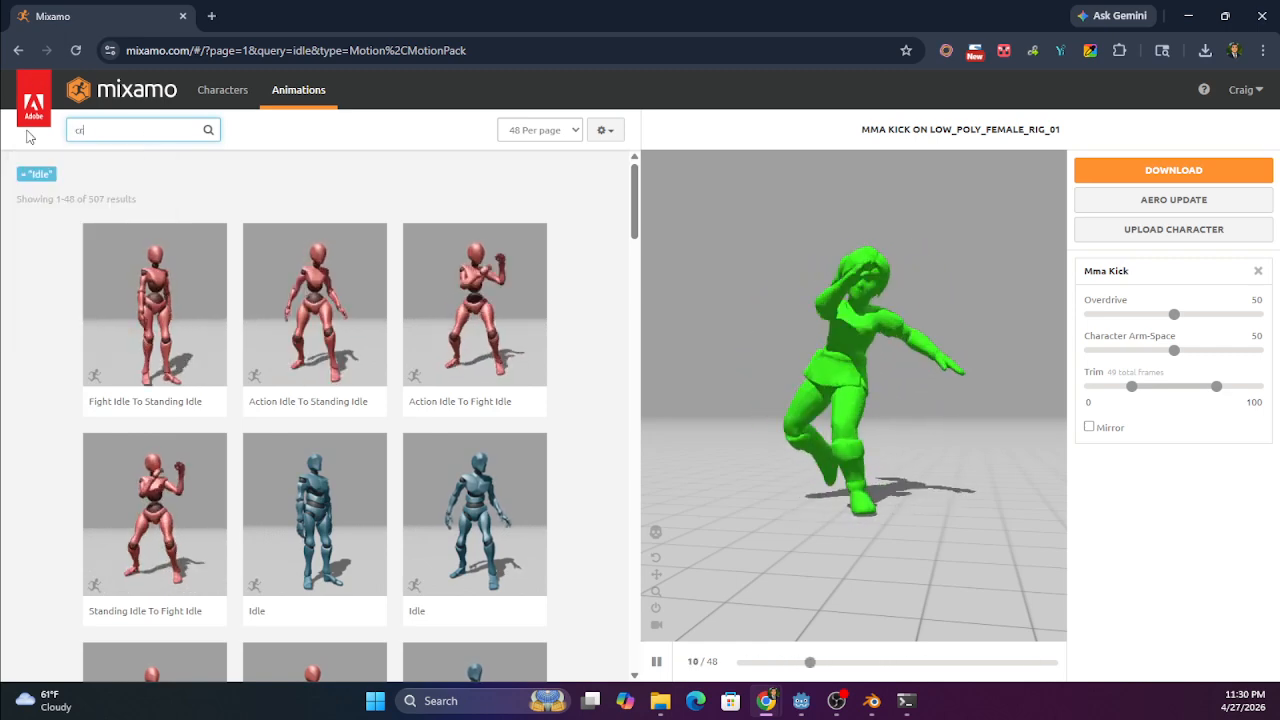
text(ouch)
key(Return)
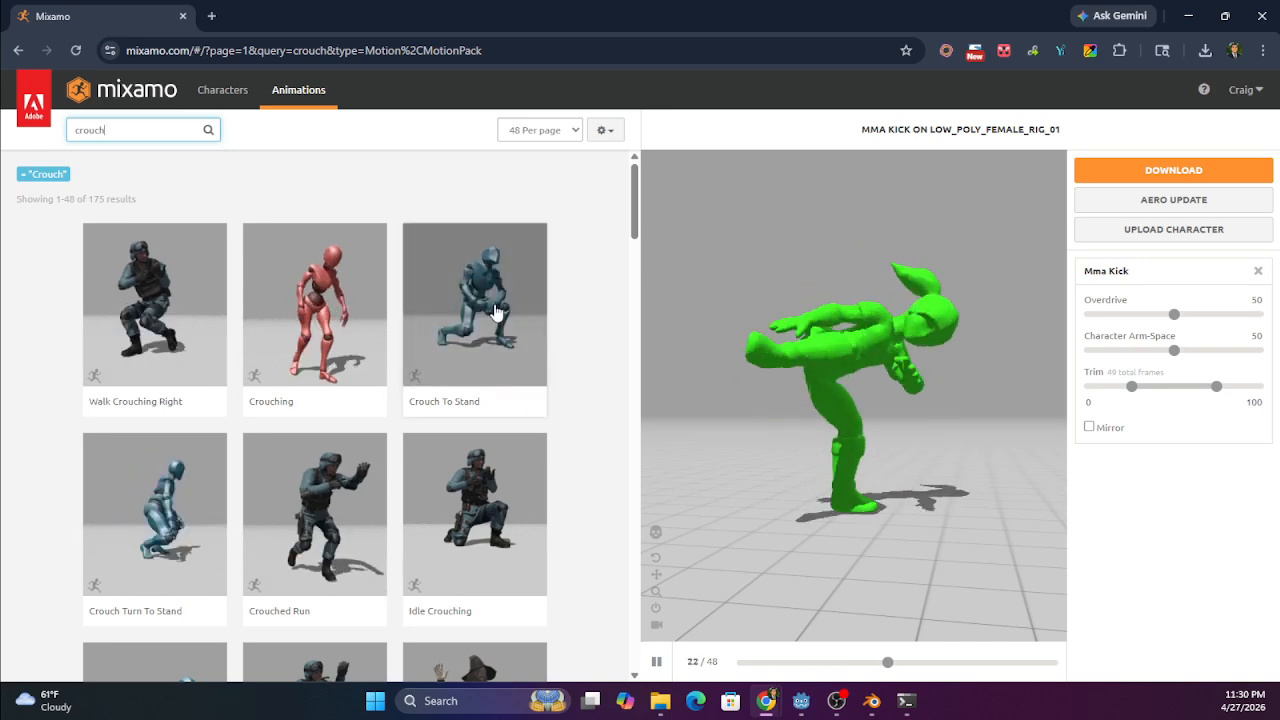
scroll(579, 373, down, 1)
click(490, 305)
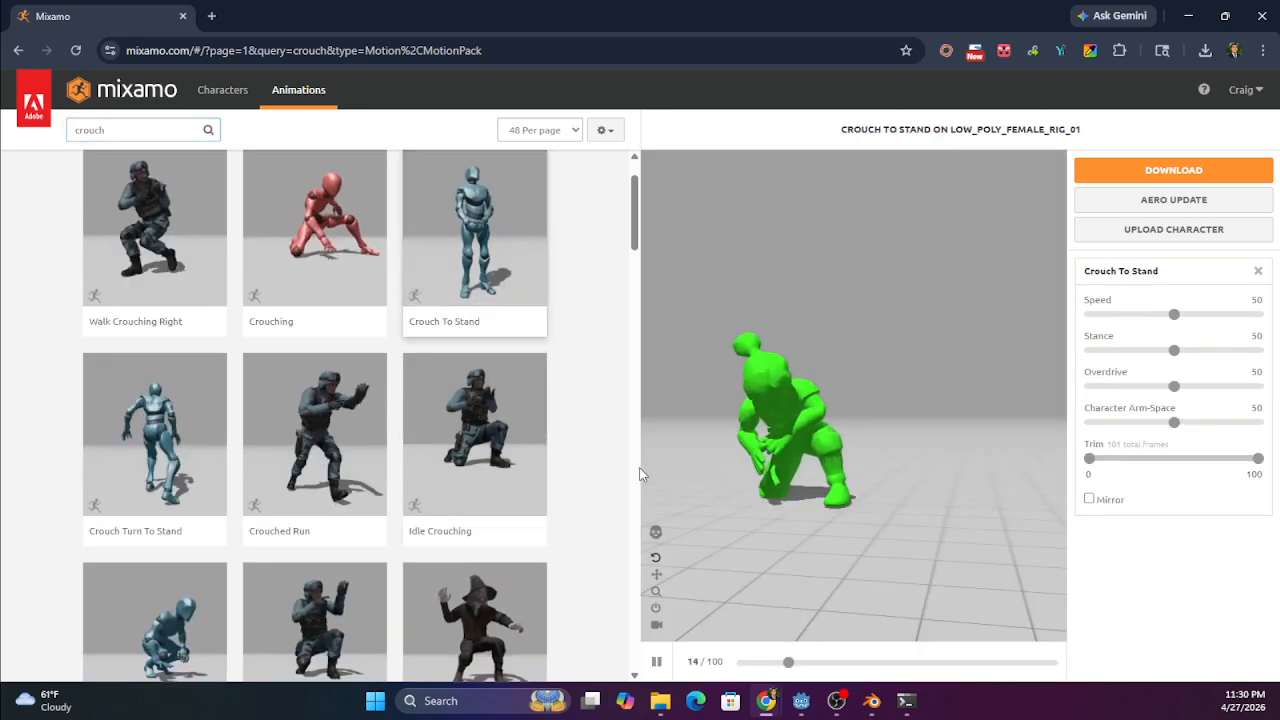
Review the download settings for Crouch To Stand, keeping the skin option at With Skin, and cancel the download
click(1174, 171)
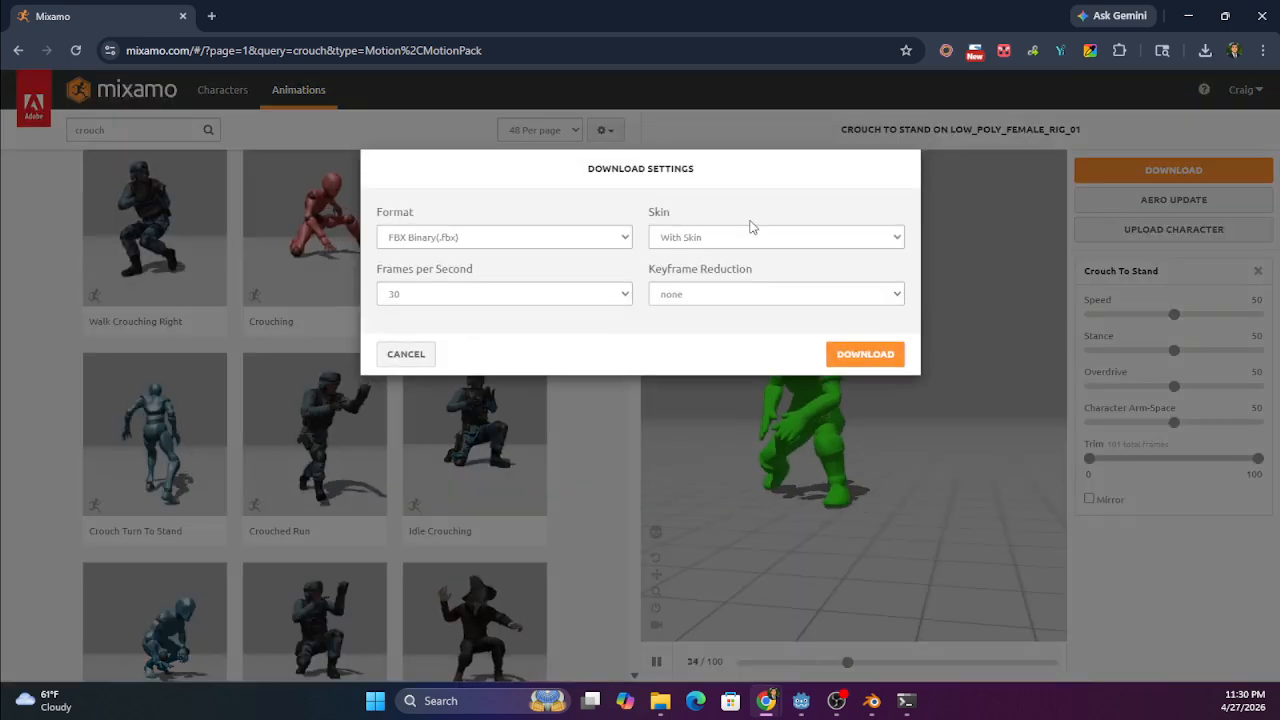
click(755, 238)
click(727, 261)
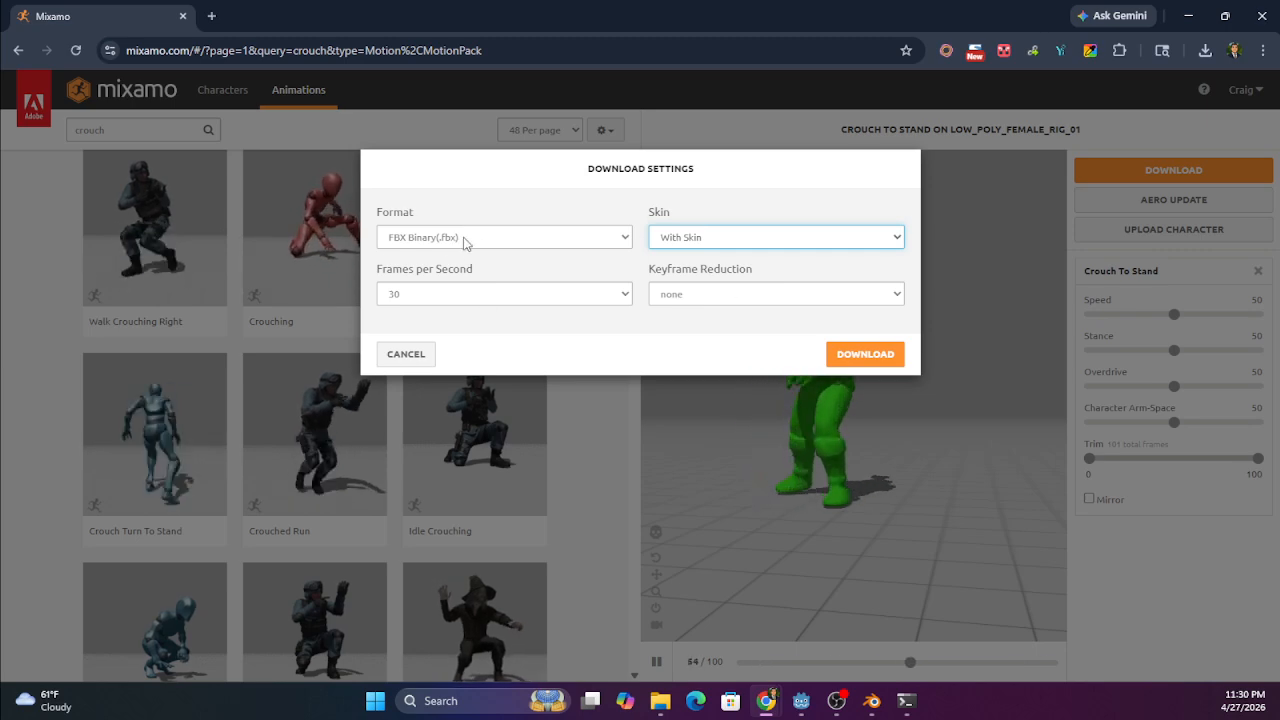
click(392, 354)
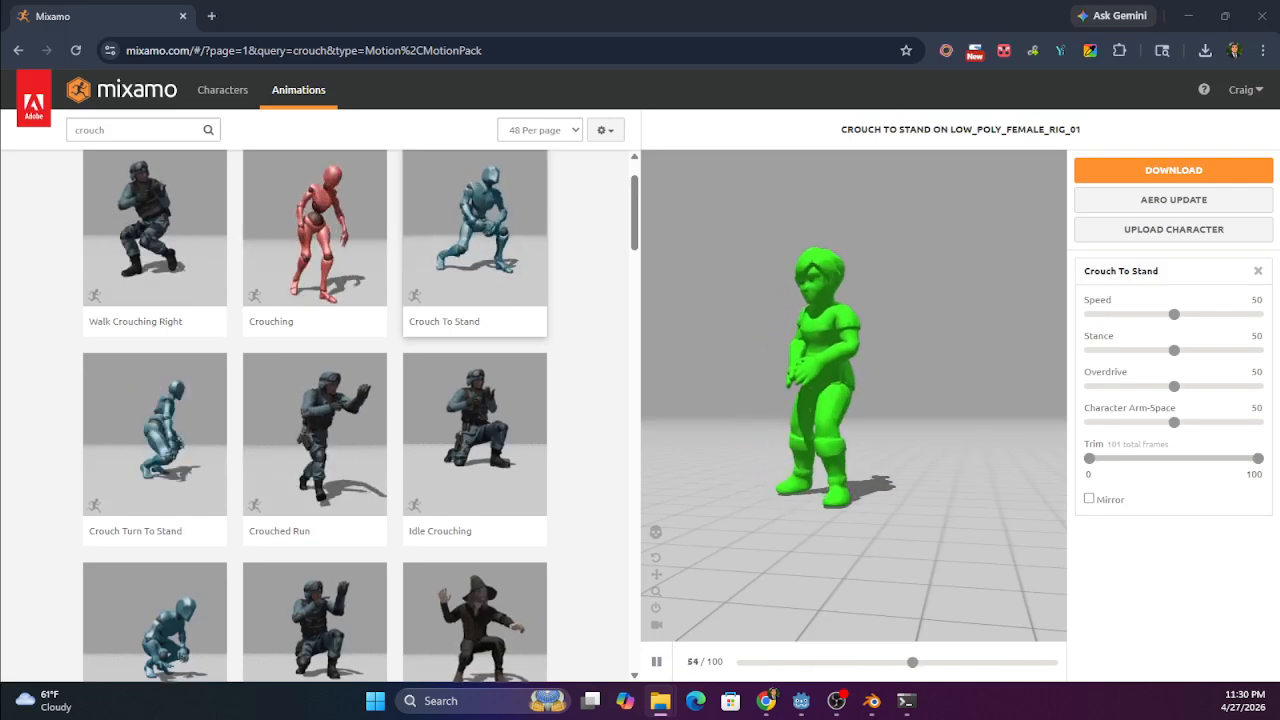
Switch to the Combine Animations folder in File Explorer and open its .uploads subfolder
click(636, 674)
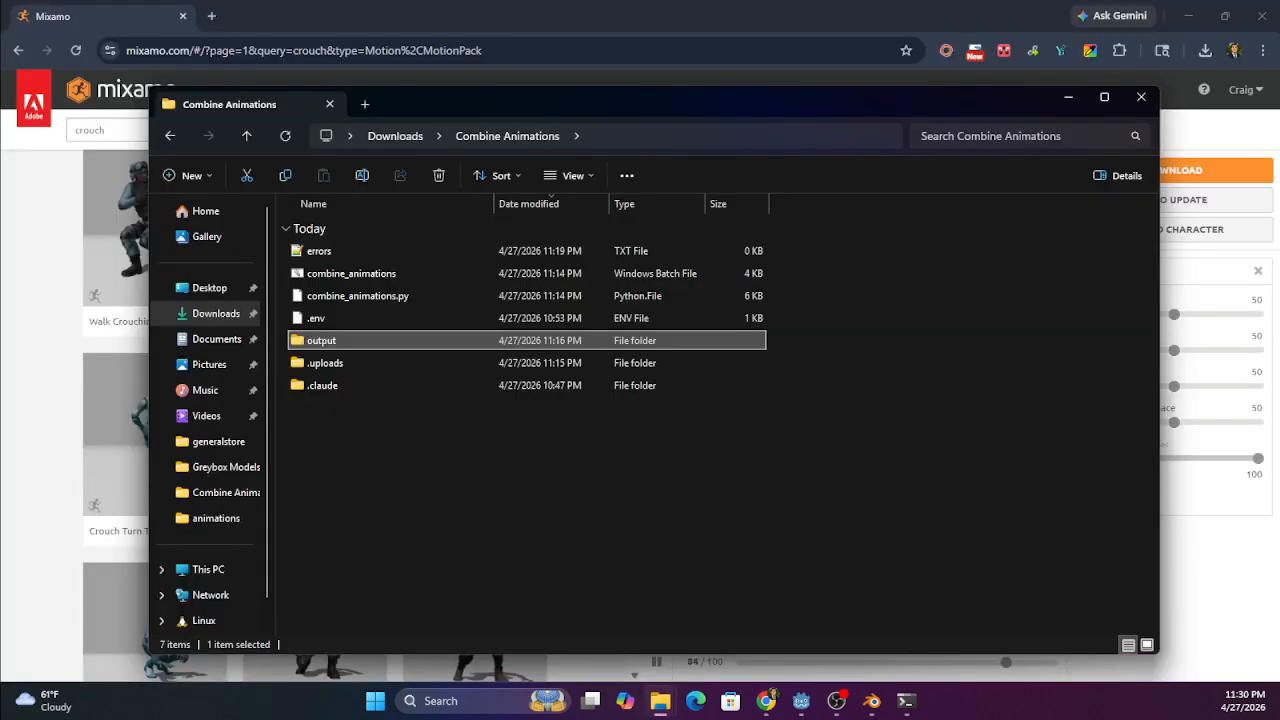
click(551, 460)
drag(595, 113, 637, 119)
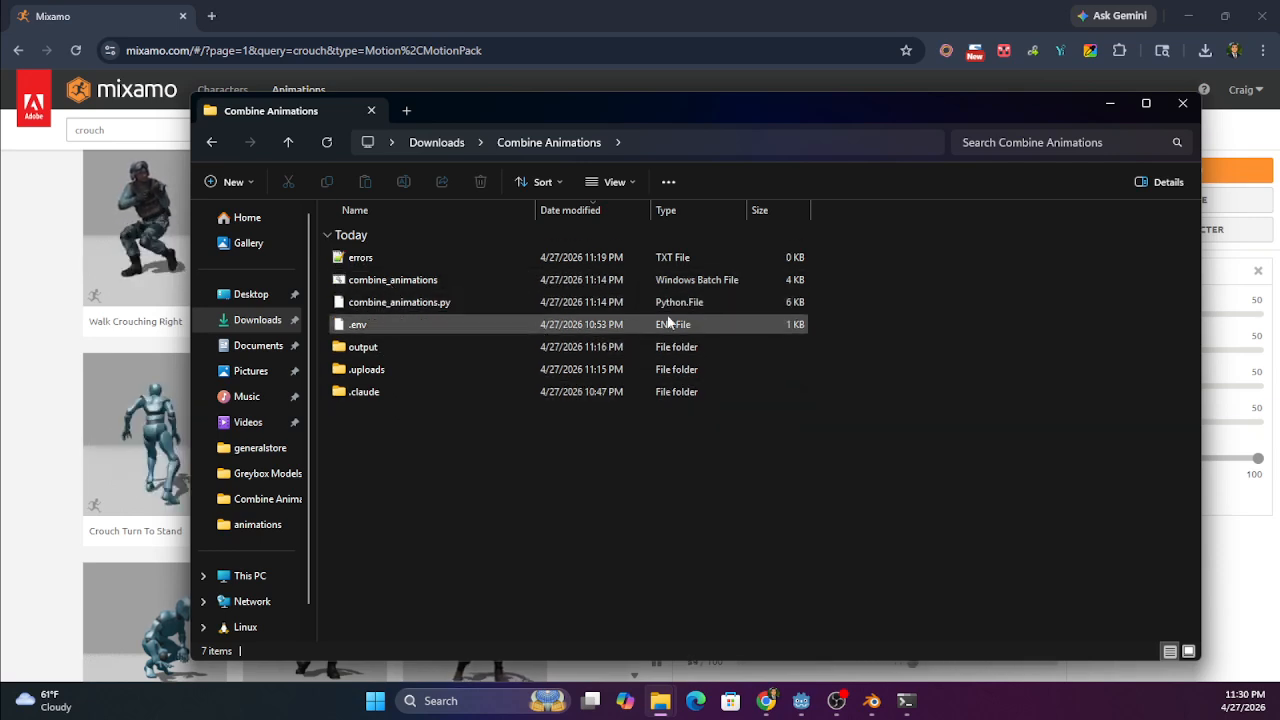
double_click(381, 371)
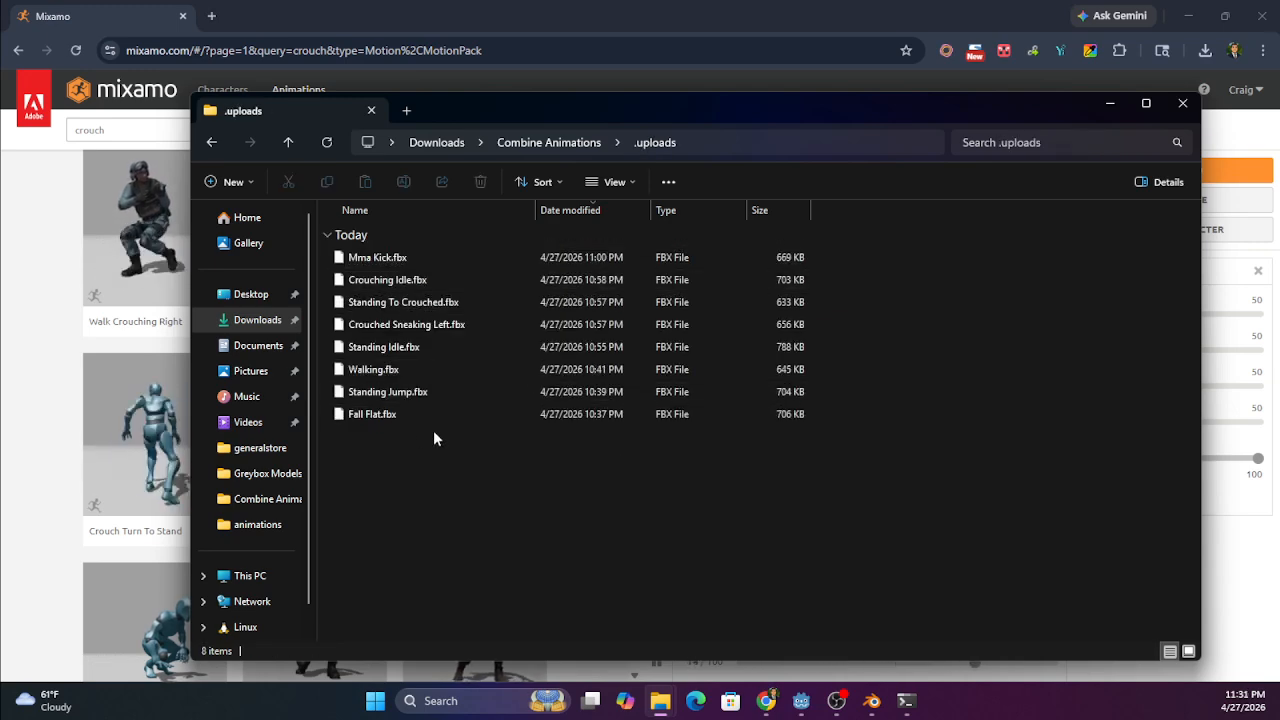
Examine the individual FBX animation files in the .uploads folder, revisiting it from the Combine Animations folder
drag(430, 447, 342, 252)
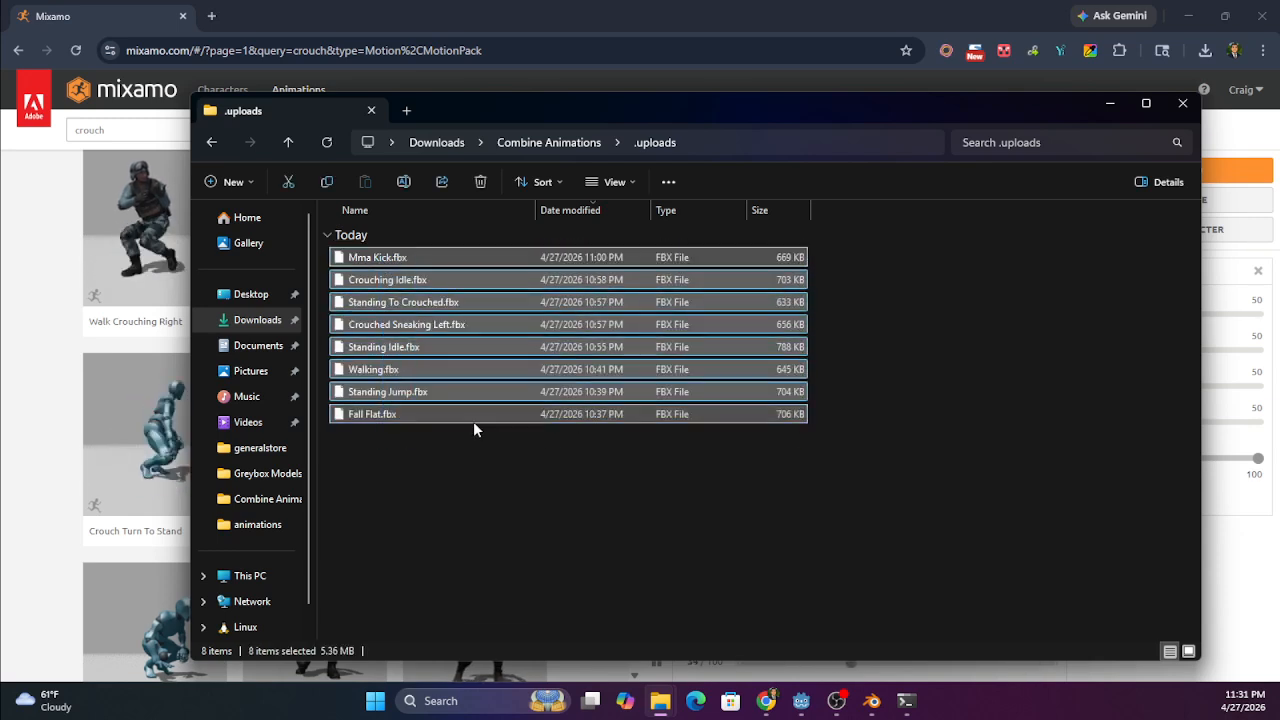
click(473, 428)
click(392, 257)
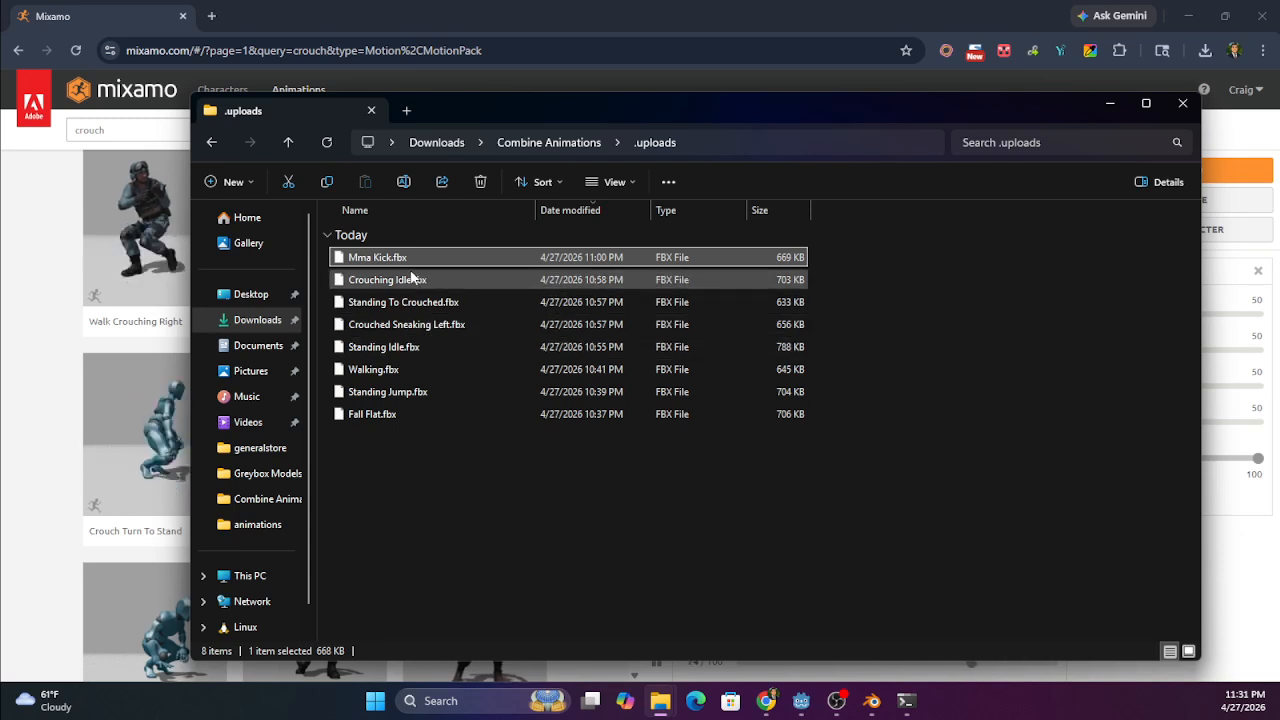
click(540, 146)
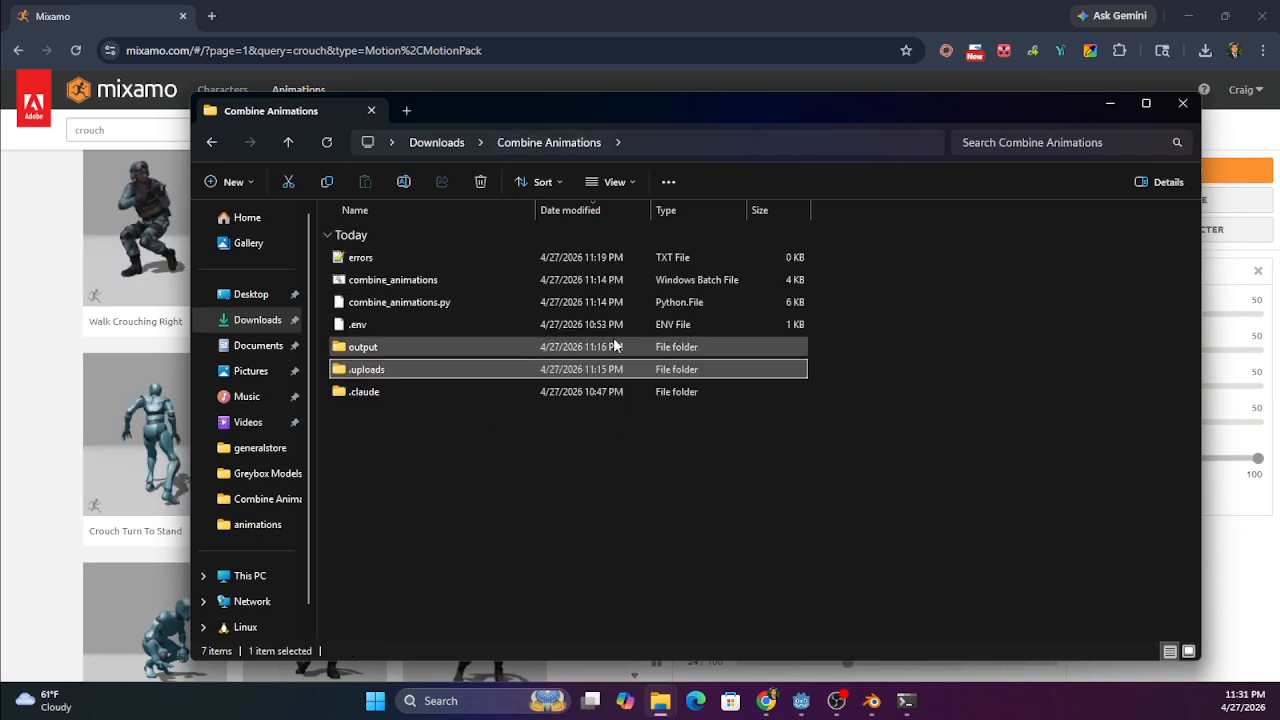
double_click(370, 369)
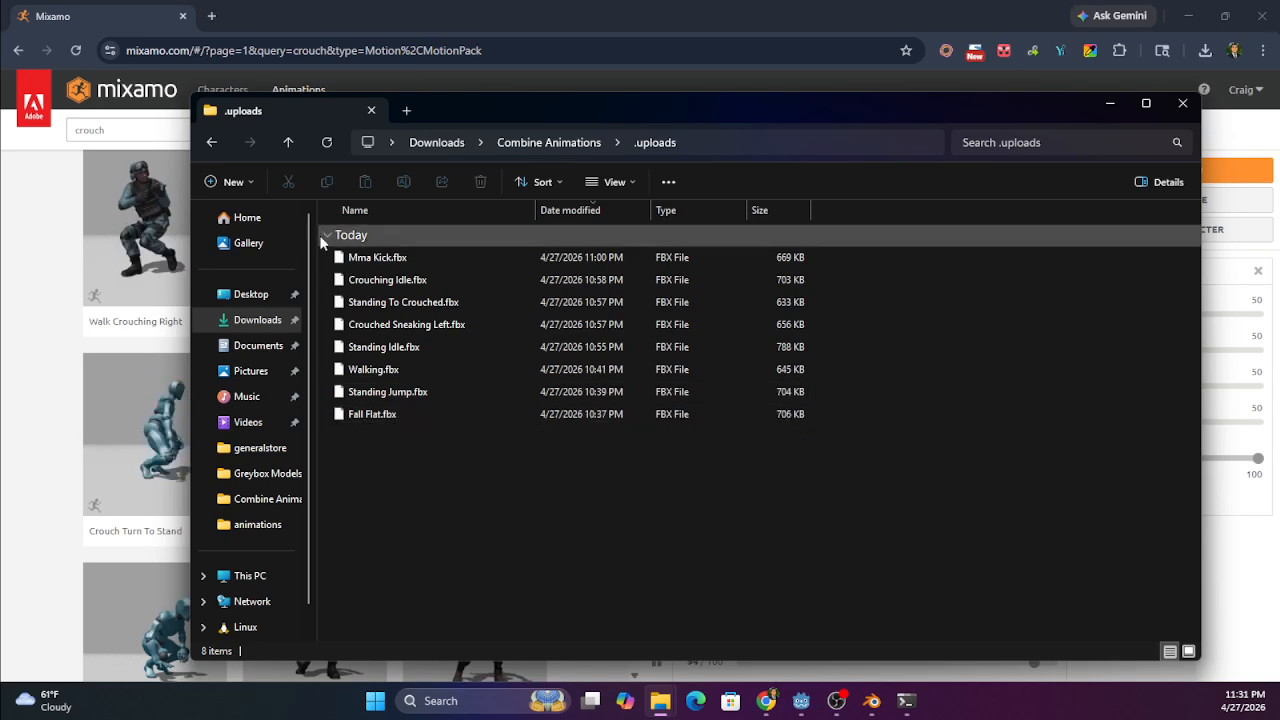
Delete both existing combined files, the GLB and the FBX, from the output folder of Combine Animations
click(549, 142)
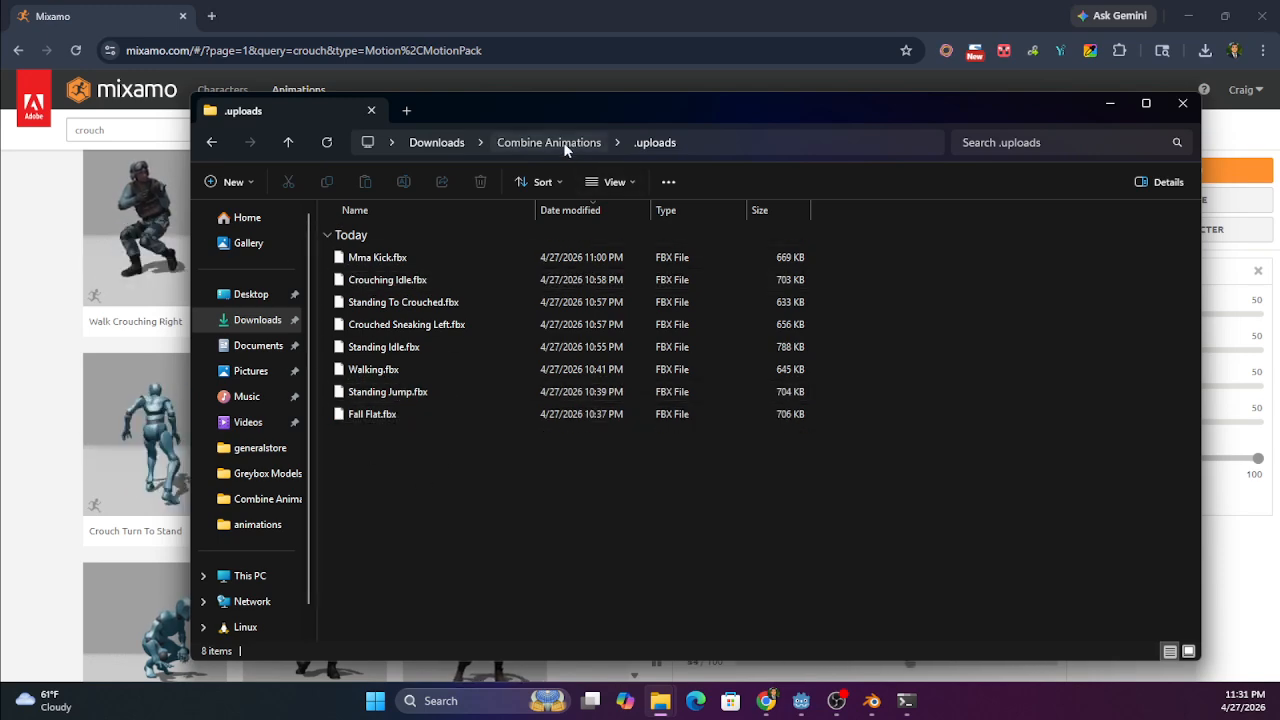
double_click(364, 347)
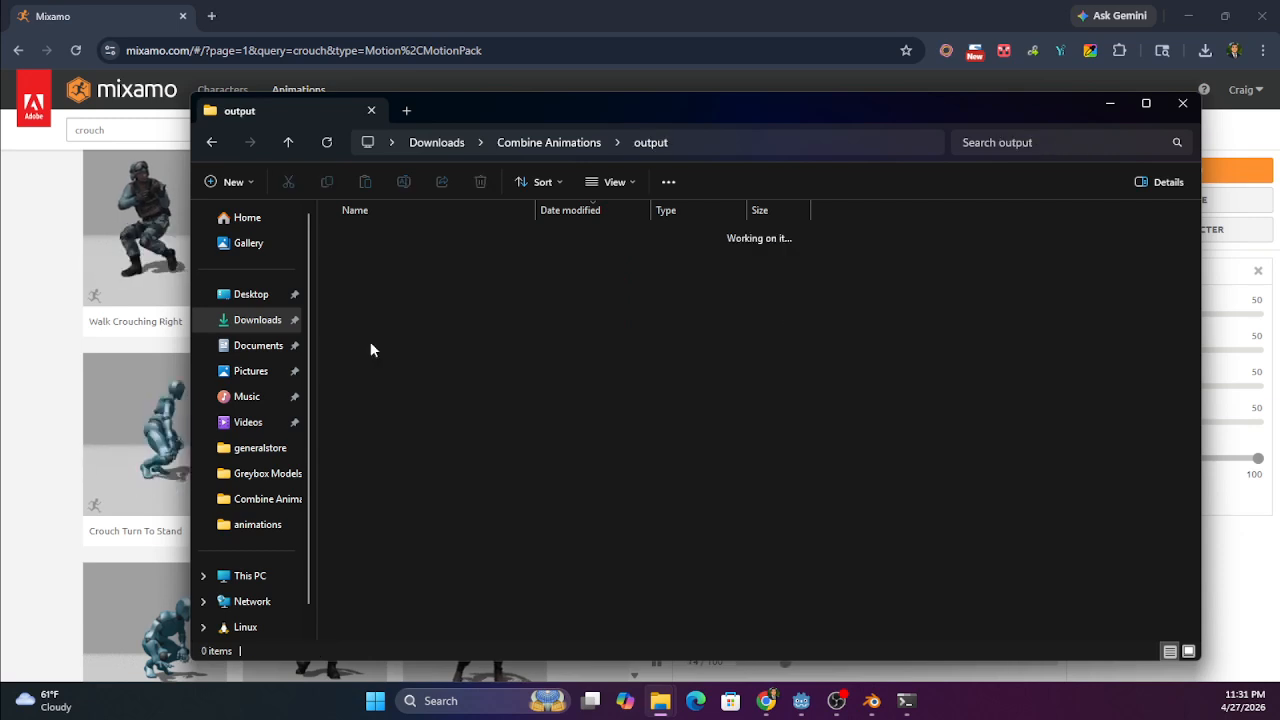
drag(453, 313, 413, 263)
right_click(413, 262)
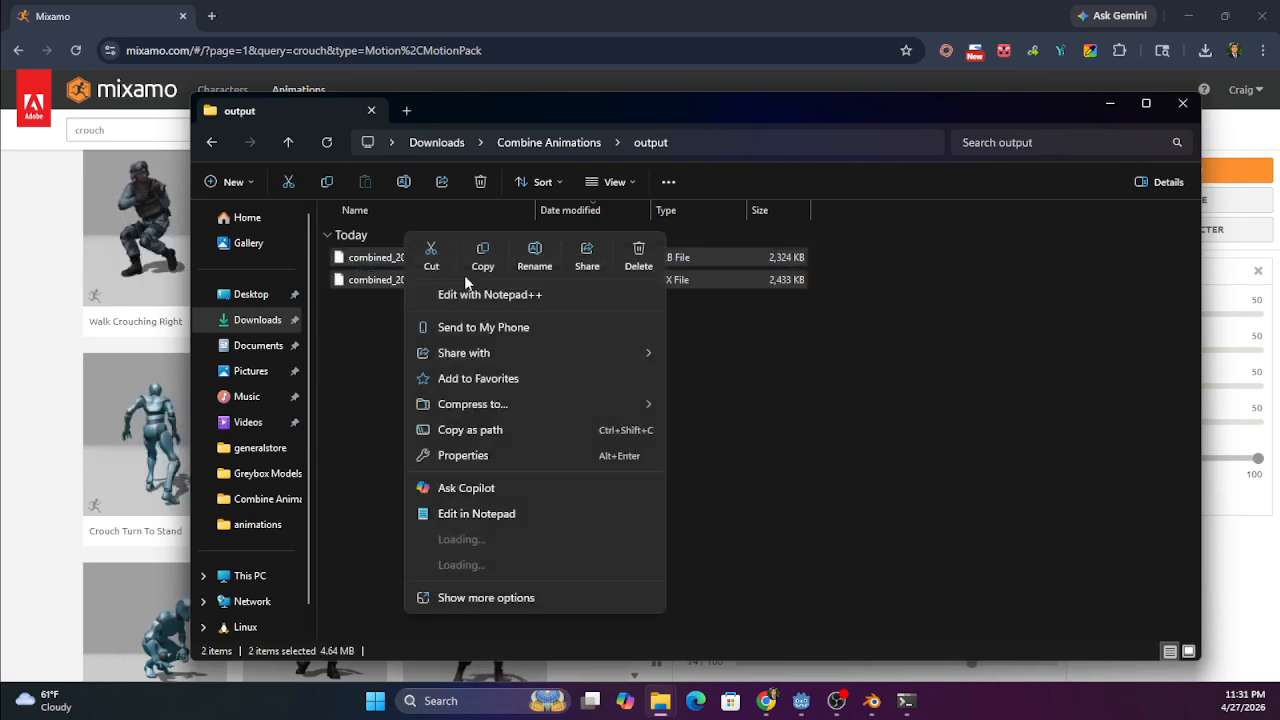
click(638, 257)
Check the source FBX files in the .uploads folder and return to the Combine Animations folder
click(561, 142)
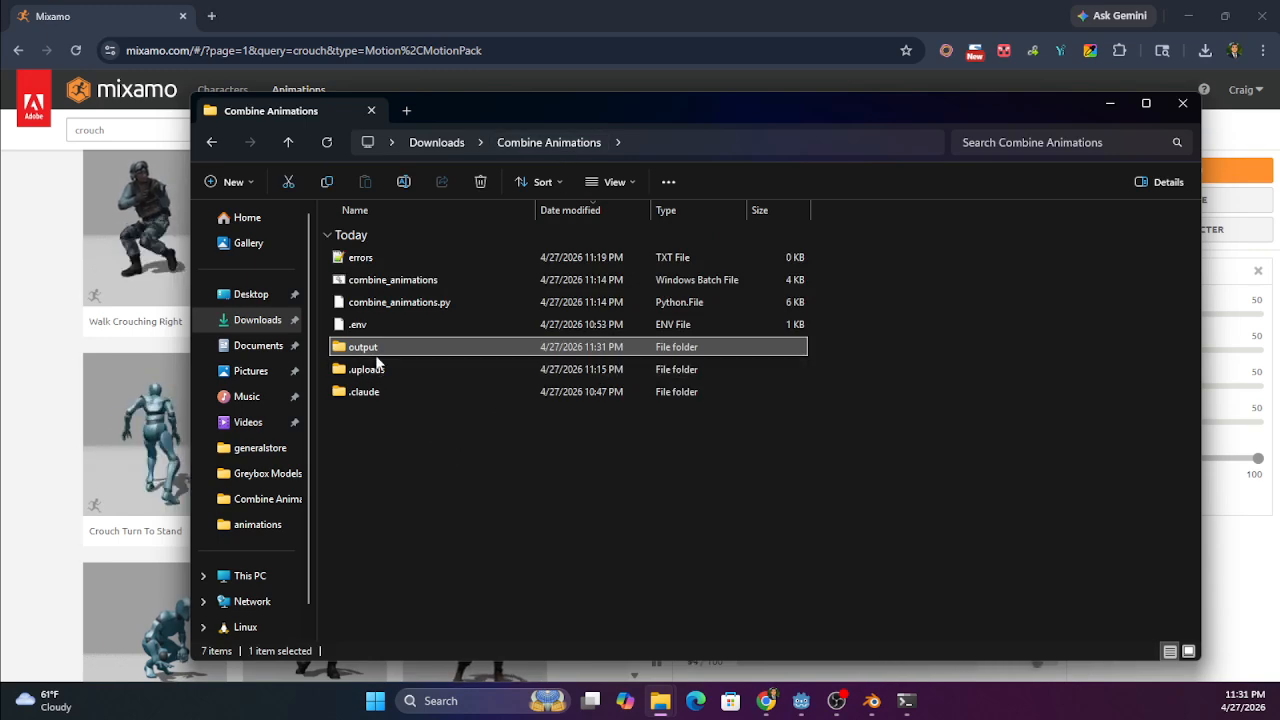
double_click(378, 368)
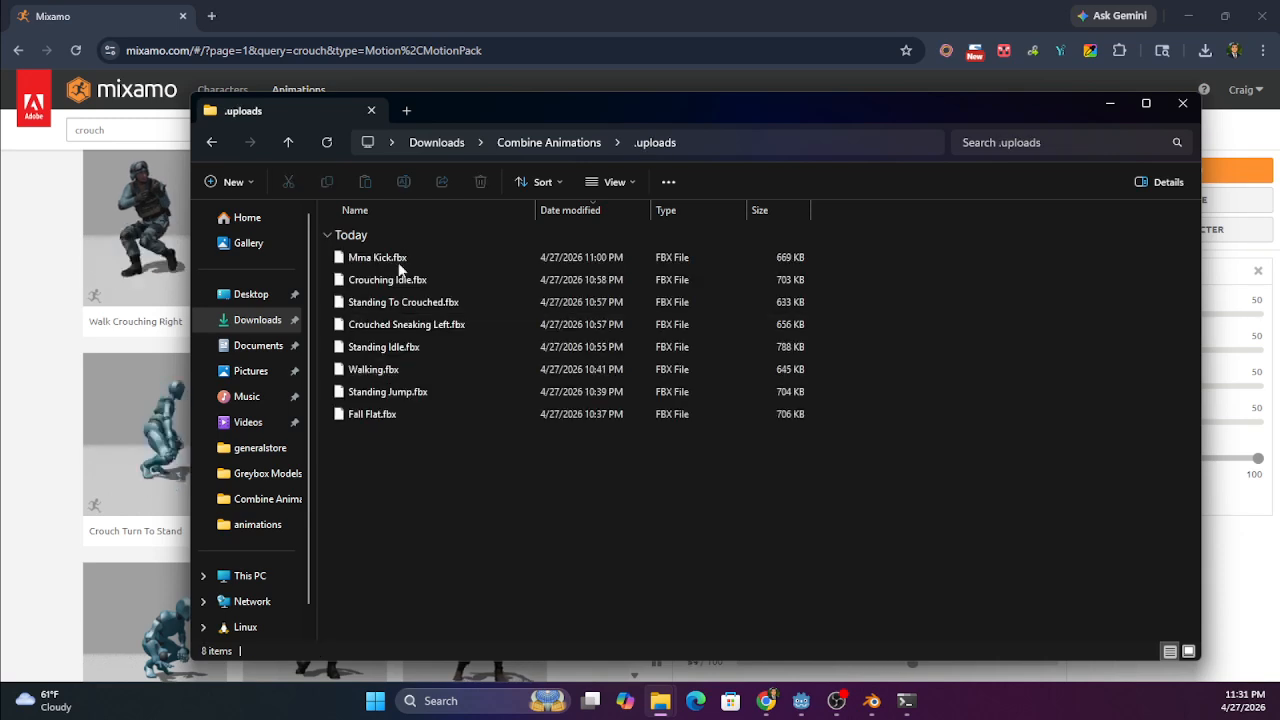
click(554, 143)
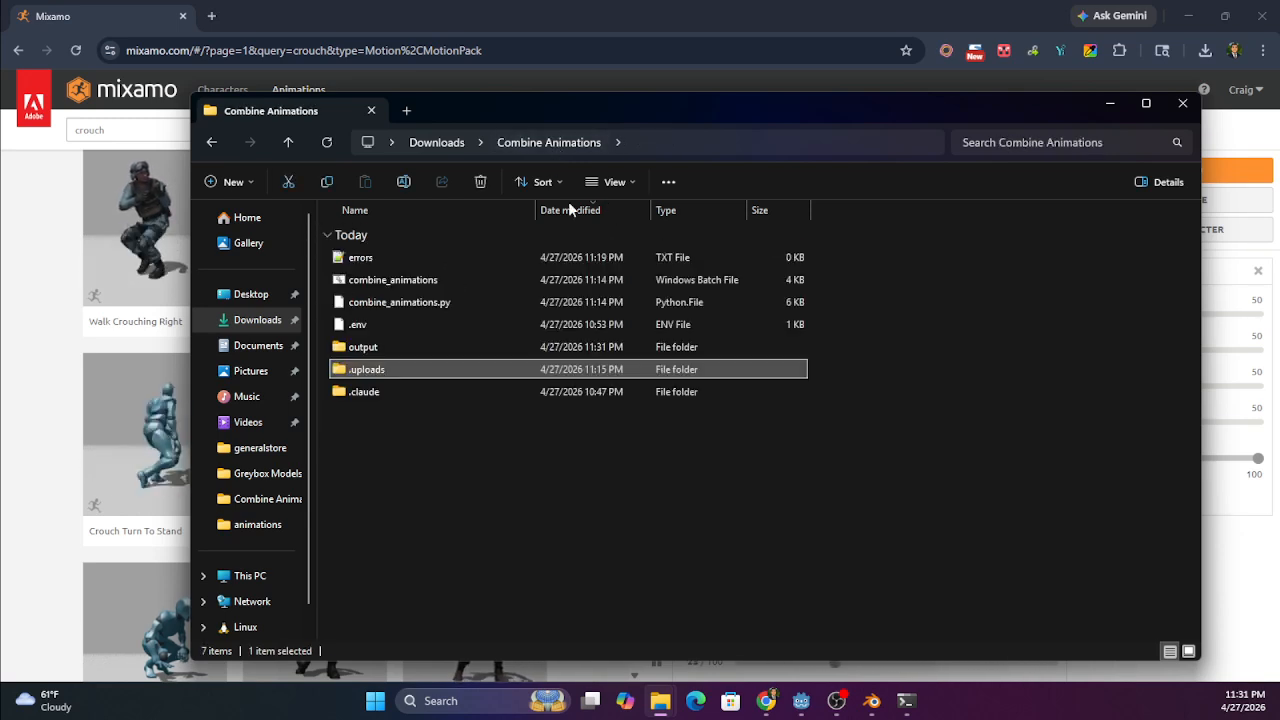
Run the combine_animations batch file, answering n to deleting the .uploads files, and open the output folder
double_click(384, 284)
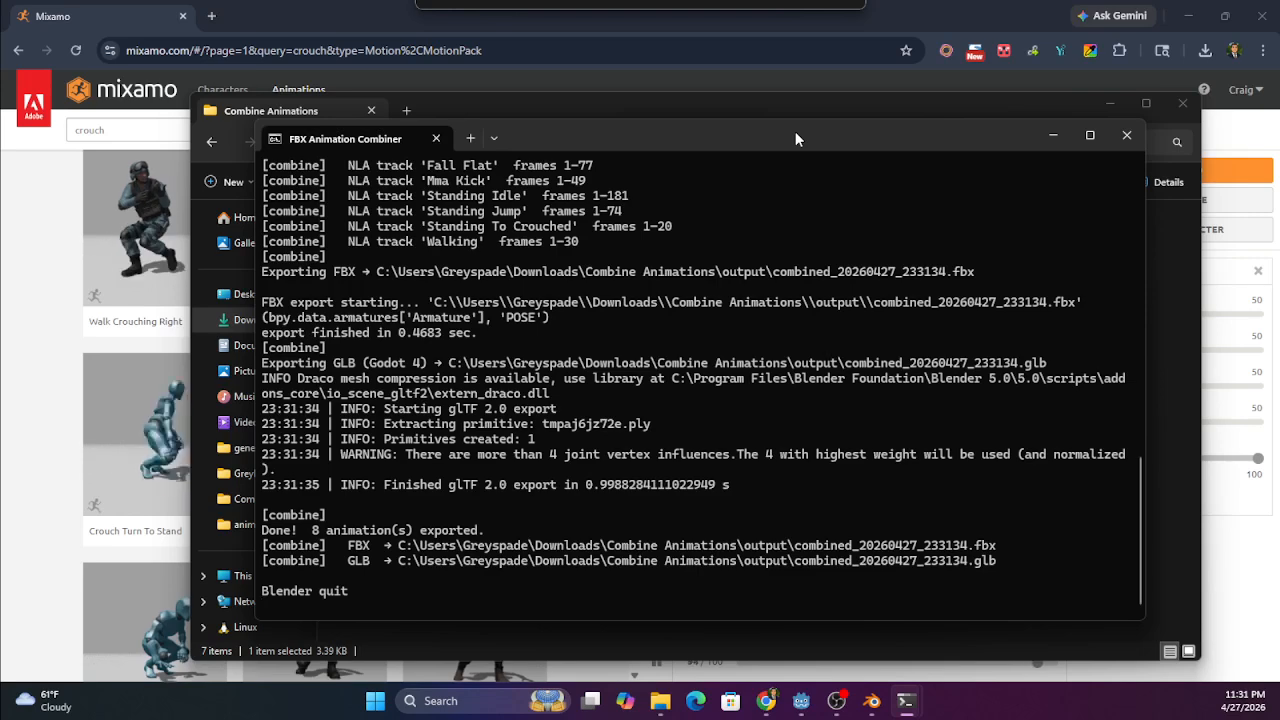
scroll(545, 450, up, 15)
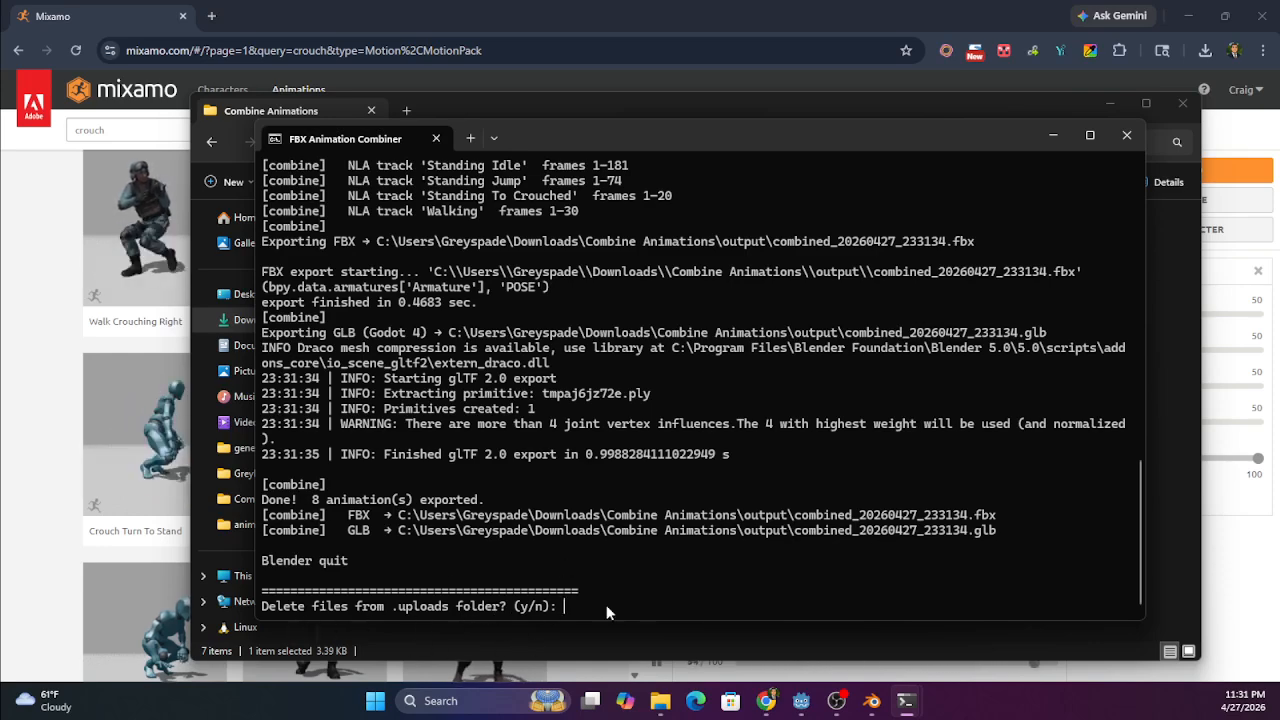
text(n)
key(Return)
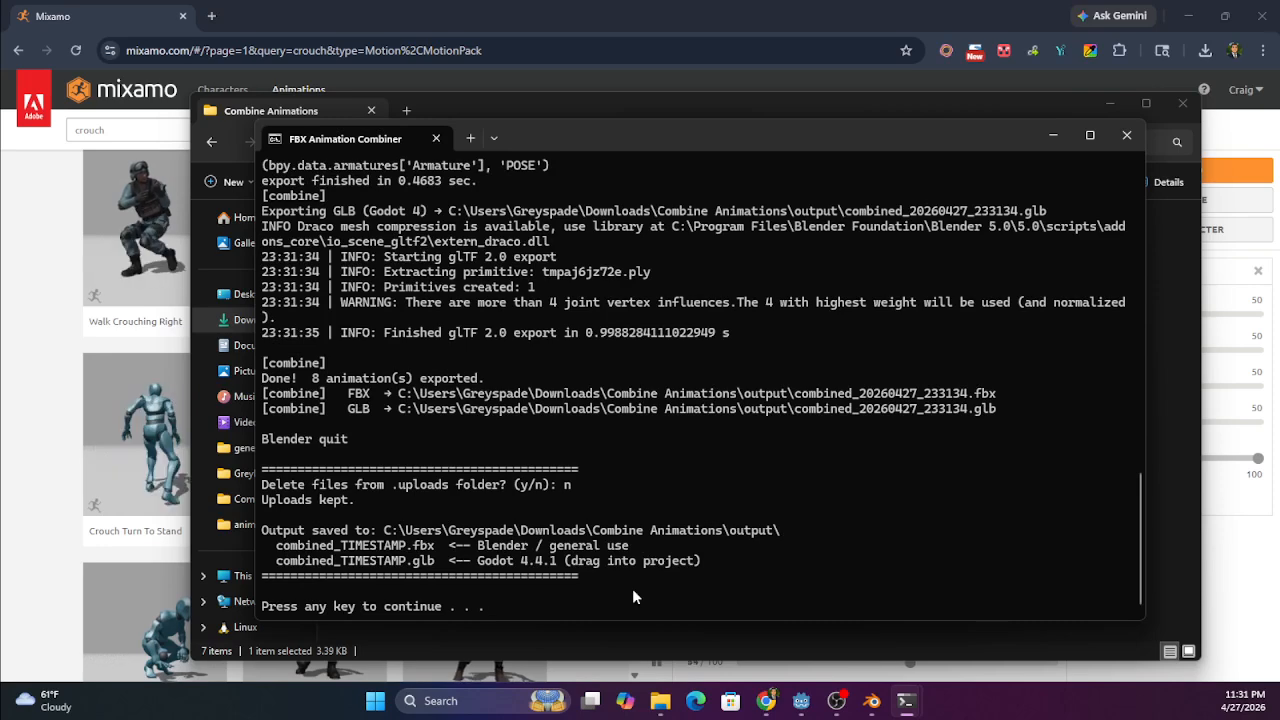
key(Return)
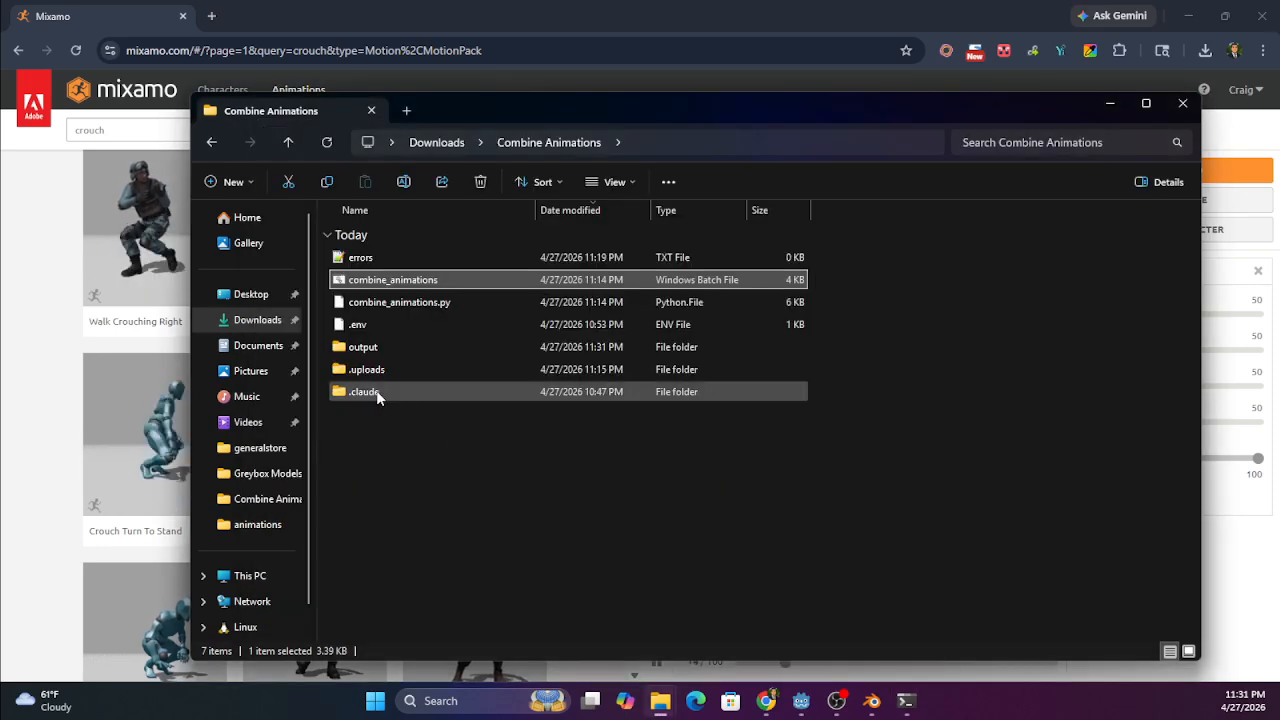
double_click(382, 348)
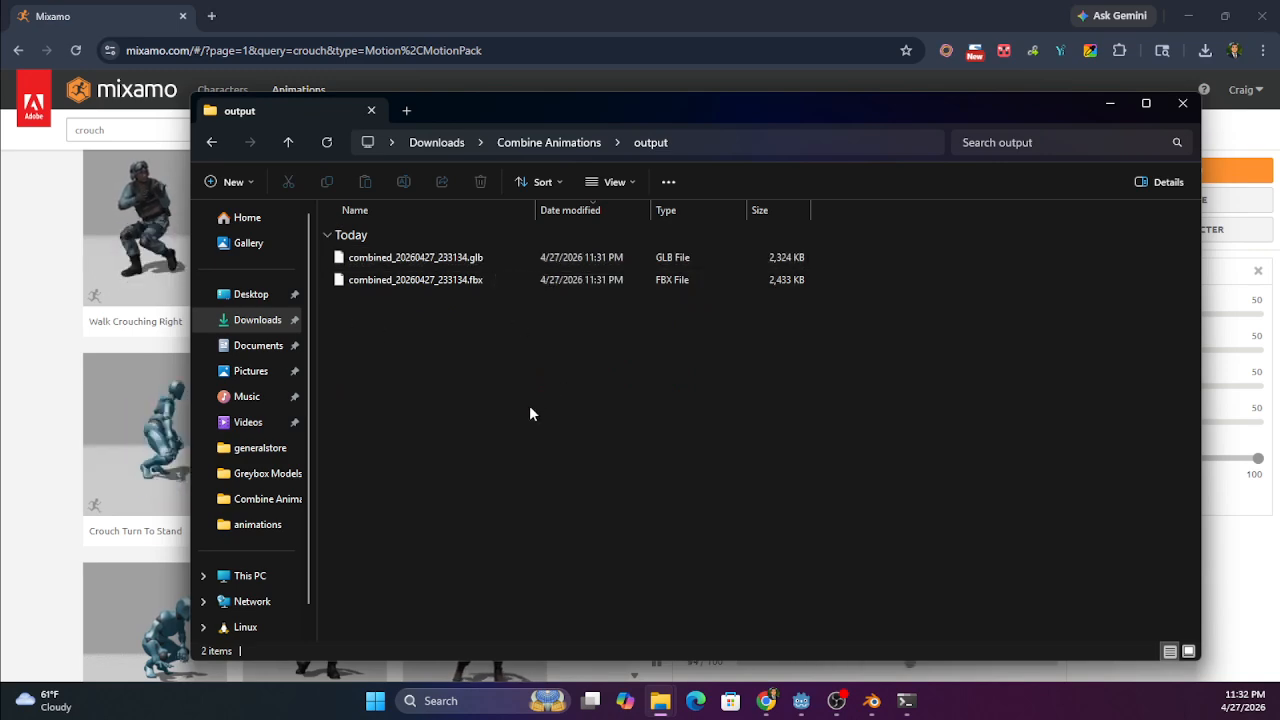
Open the .env file from the Combine Animations folder in Notepad++
click(566, 143)
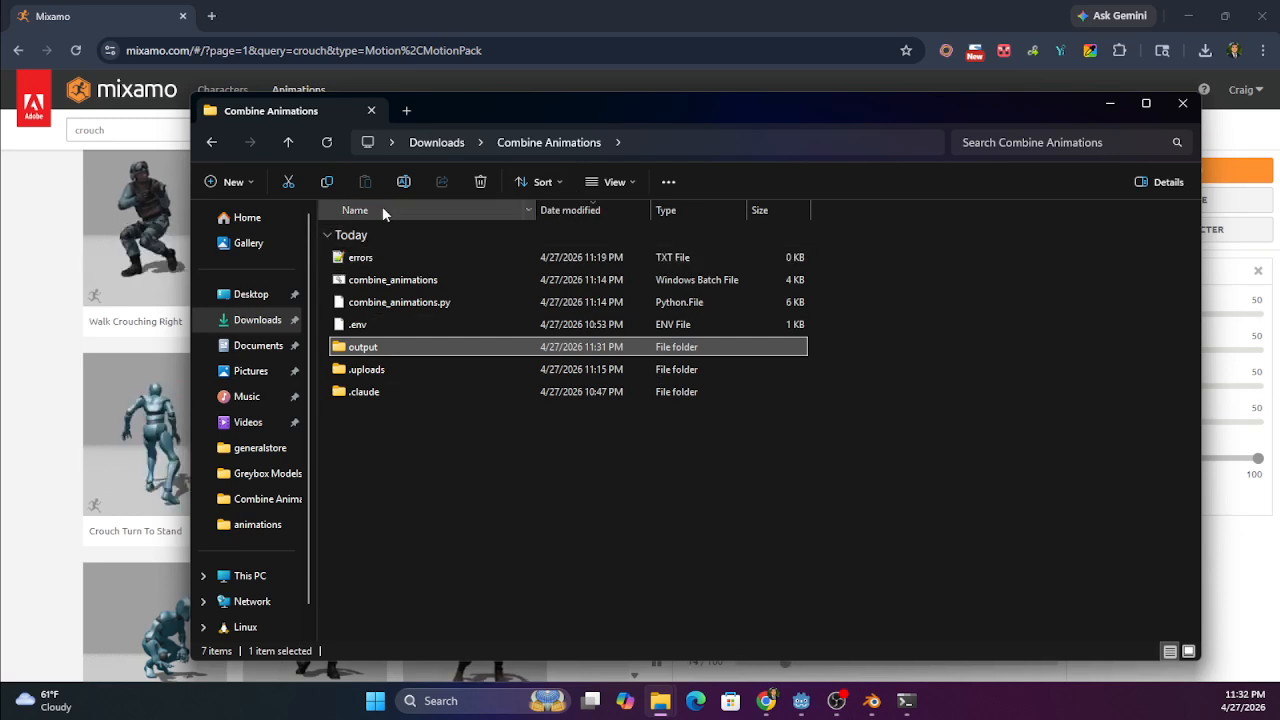
click(352, 325)
right_click(352, 325)
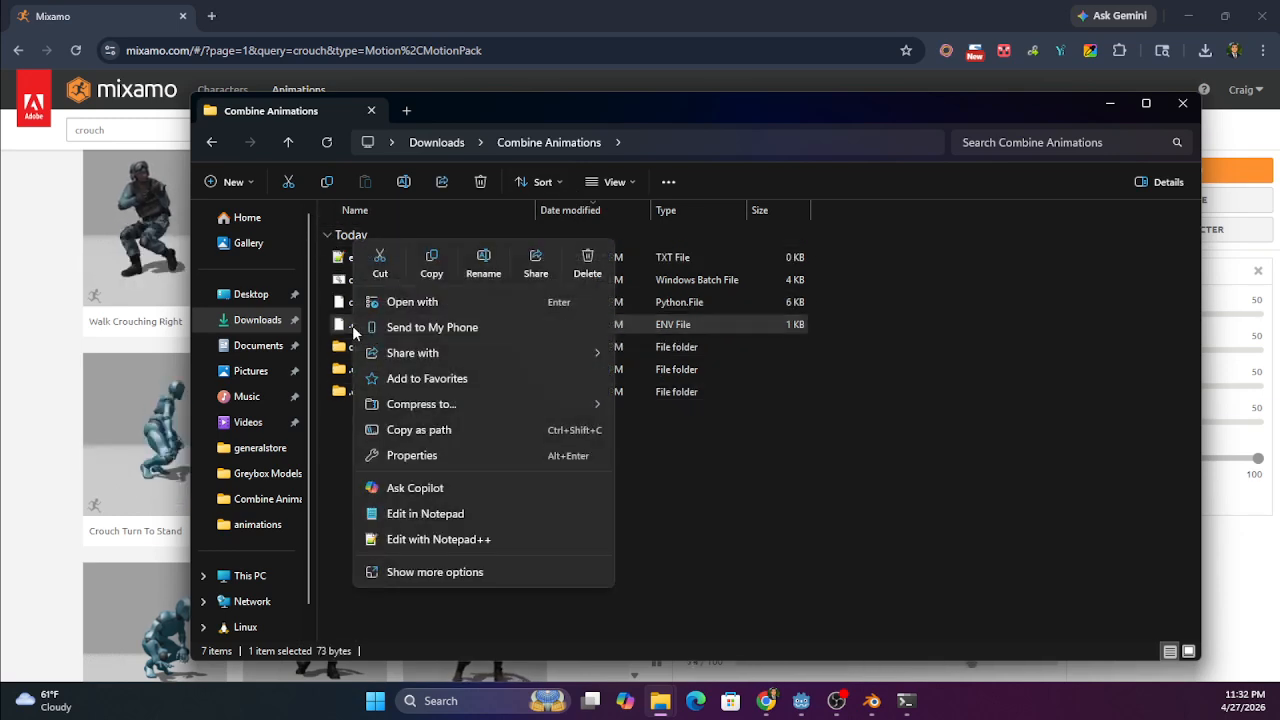
right_click(348, 325)
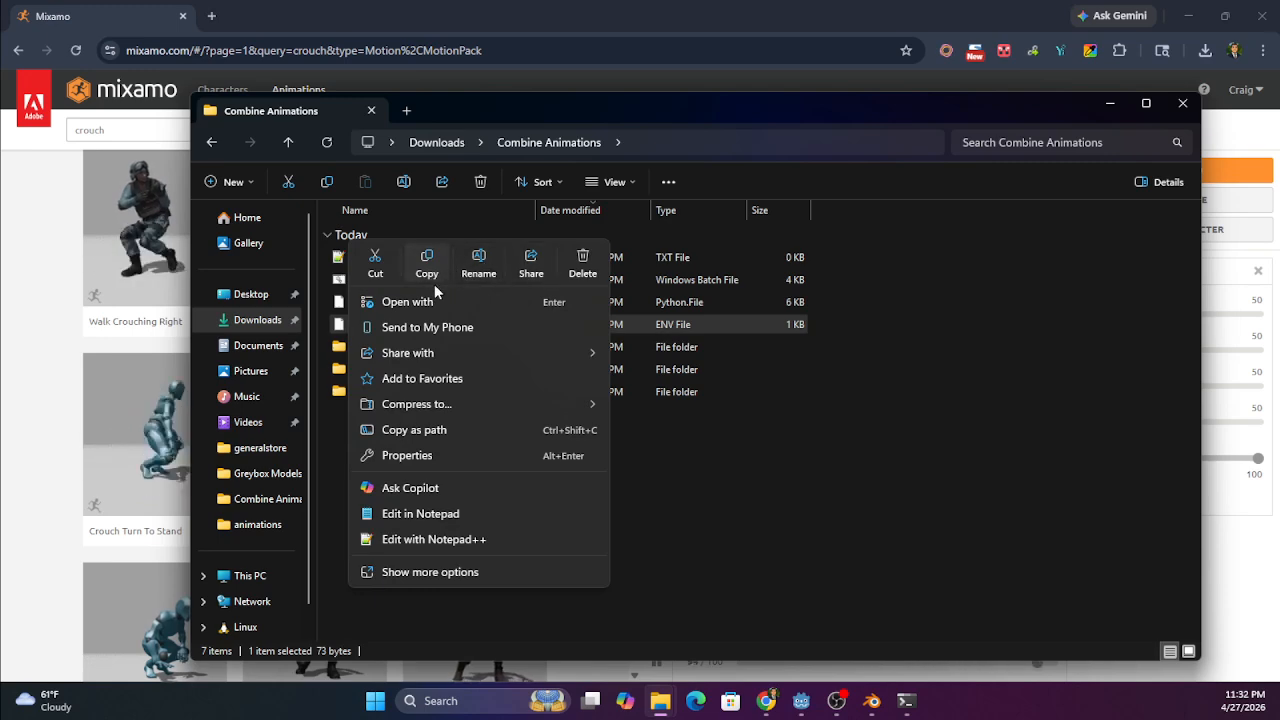
click(443, 546)
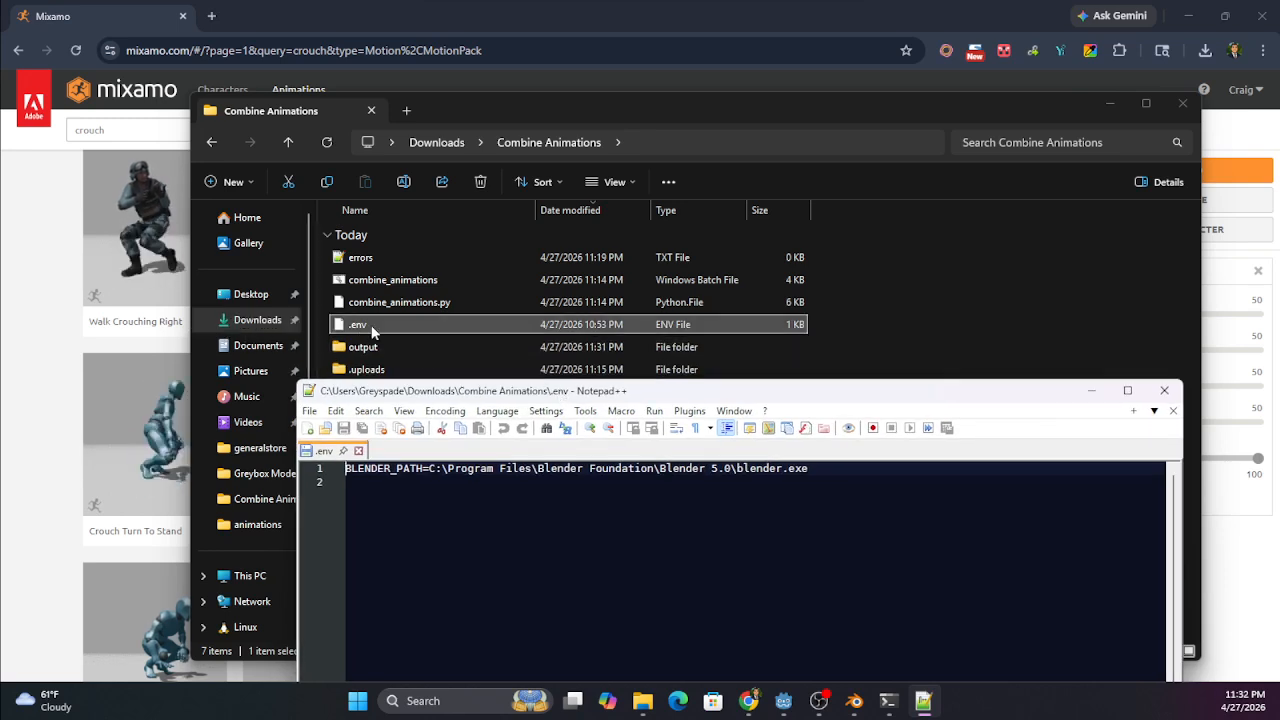
Examine the BLENDER_PATH entry in the .env file and close the editor without changes
drag(430, 470, 813, 475)
drag(814, 475, 512, 468)
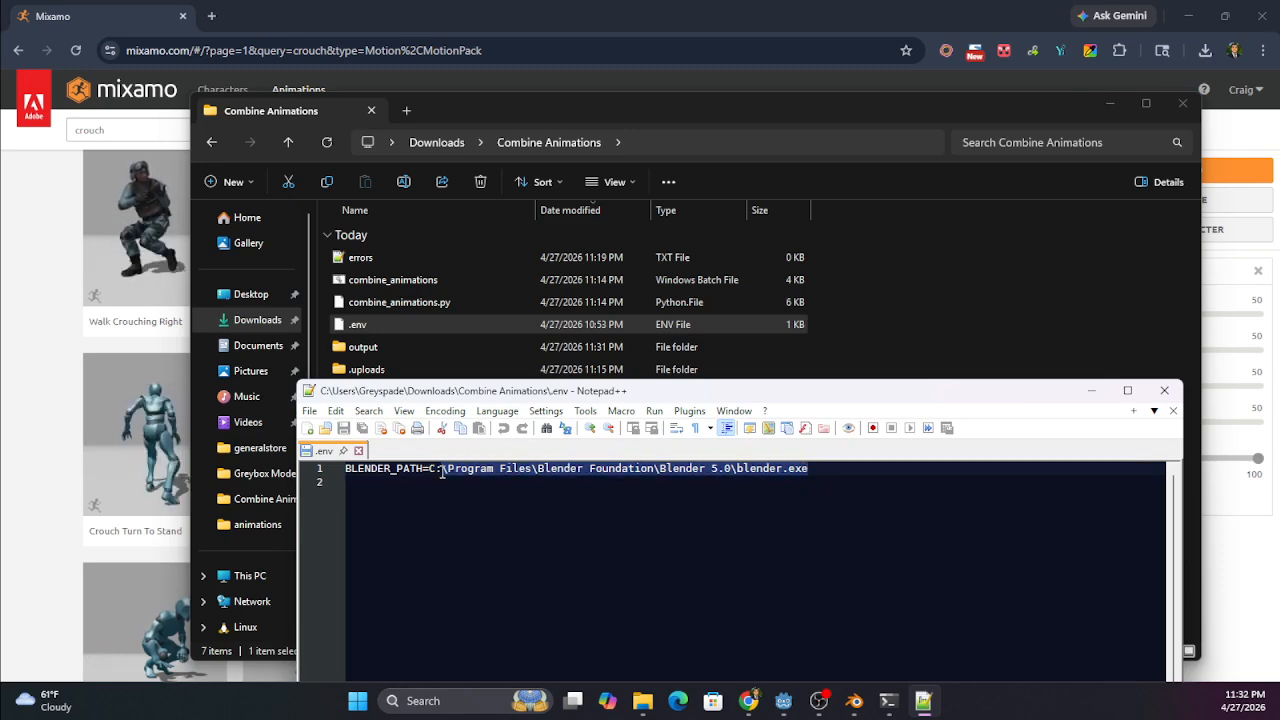
click(502, 481)
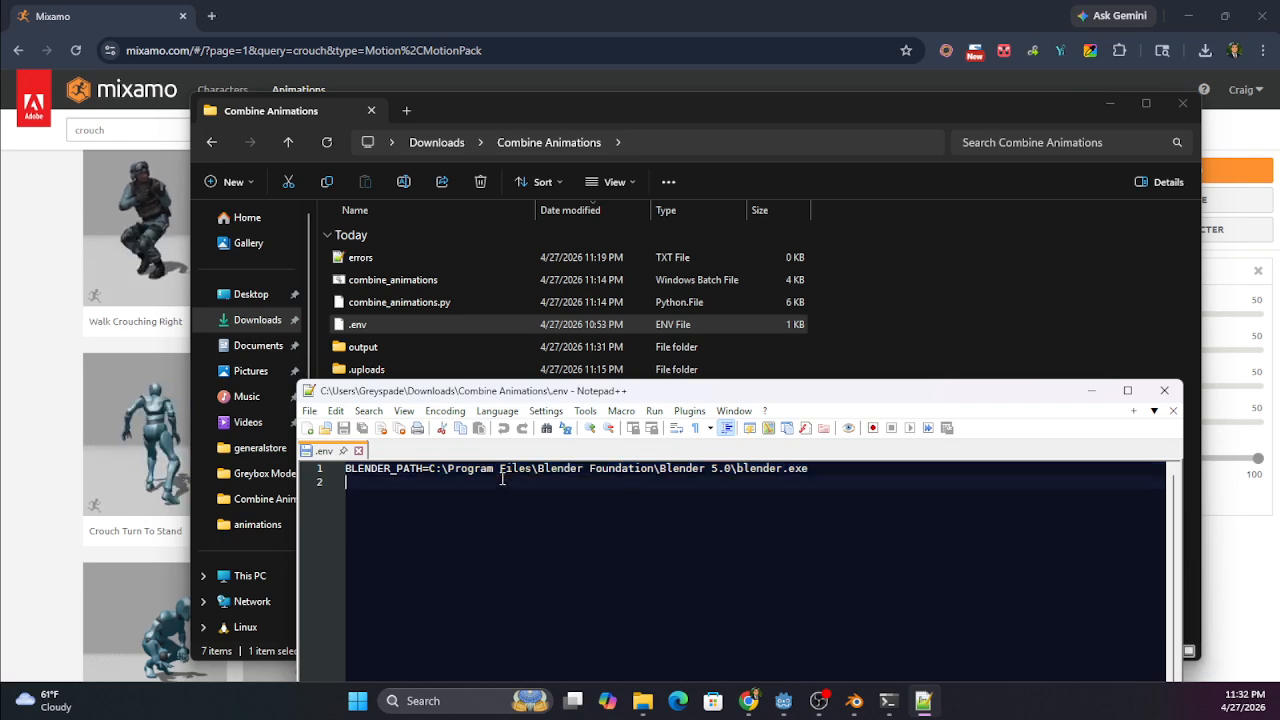
click(589, 469)
drag(776, 468, 393, 477)
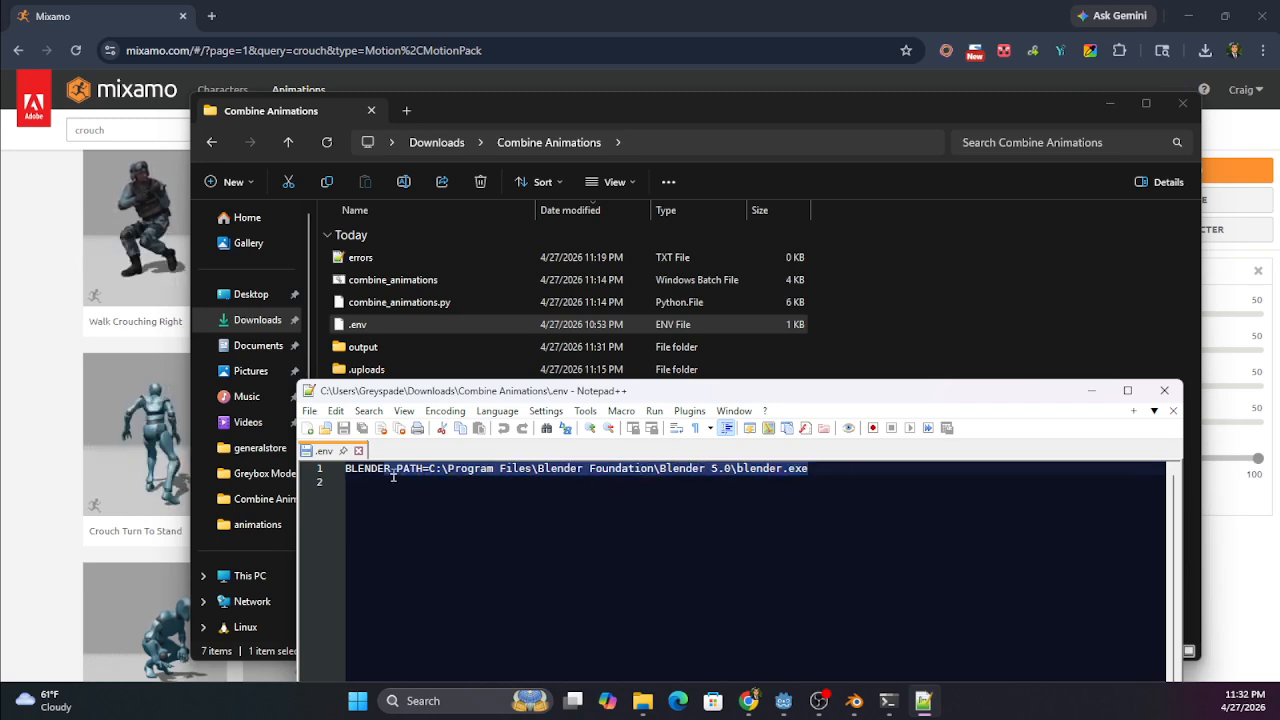
click(1164, 390)
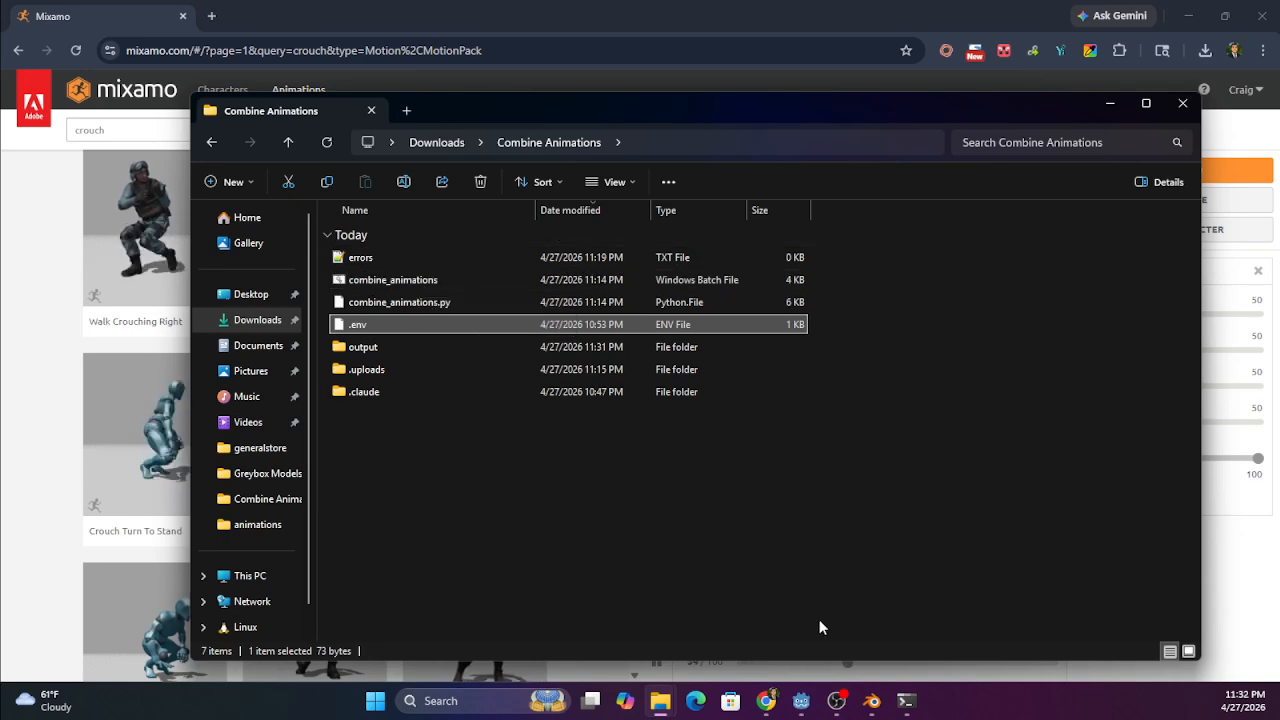
Minimize the browser, switch to Blender and delete all objects from the default scene
click(1187, 16)
click(1190, 14)
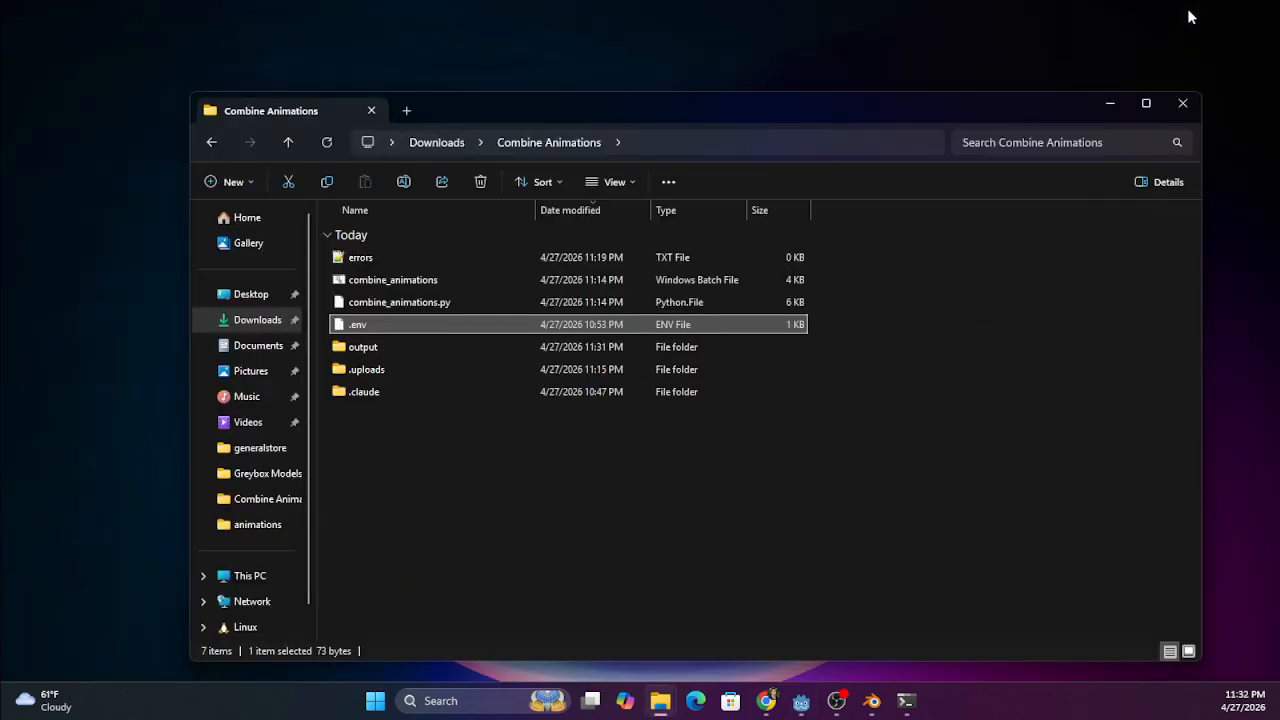
click(866, 705)
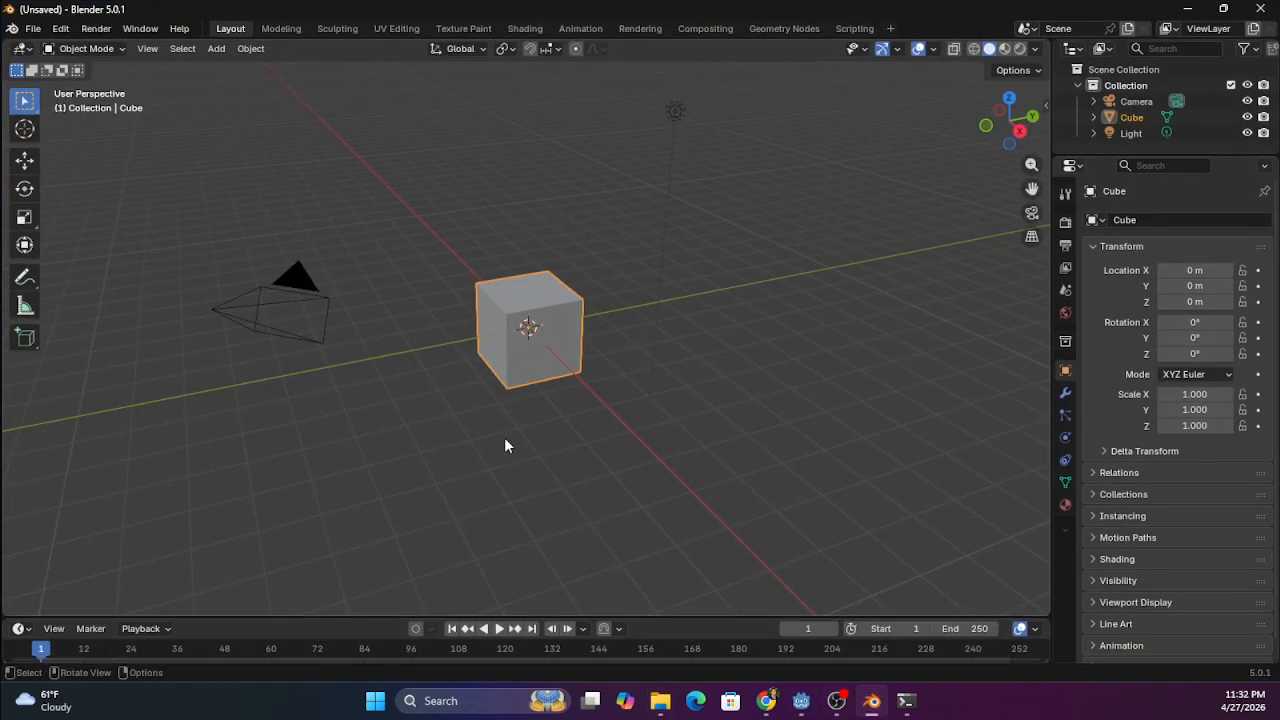
key(a)
key(x)
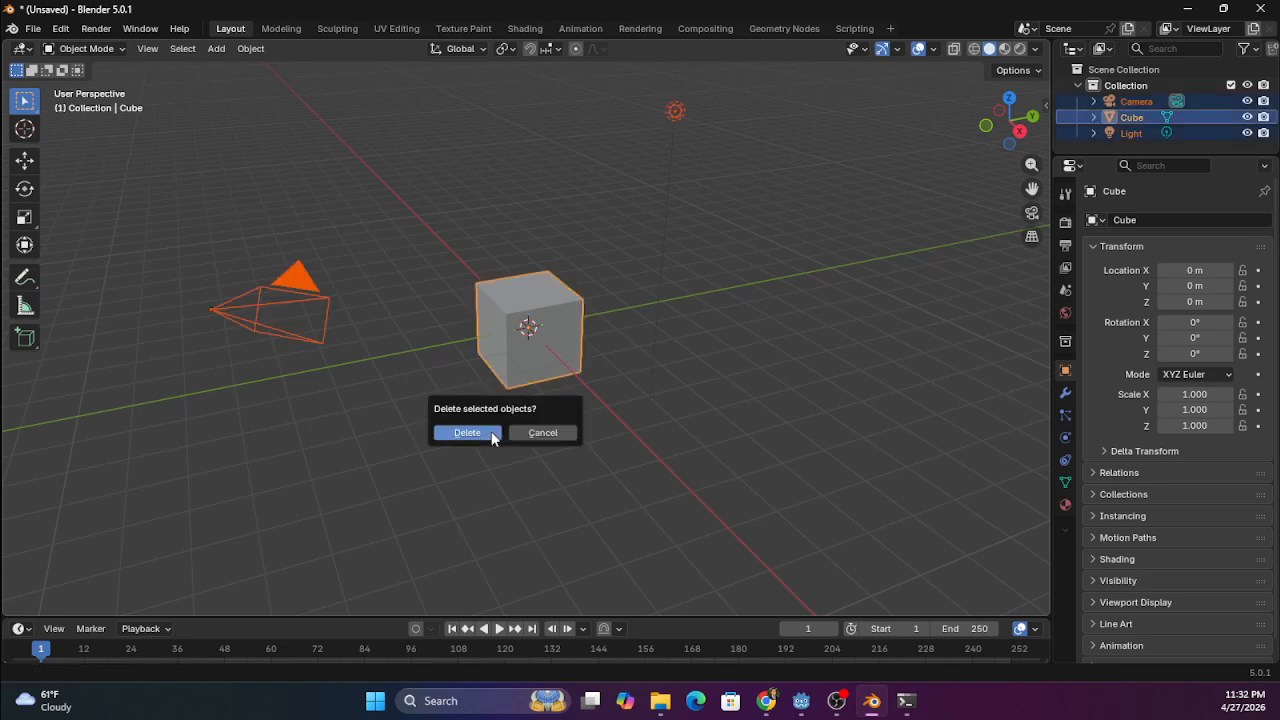
click(491, 433)
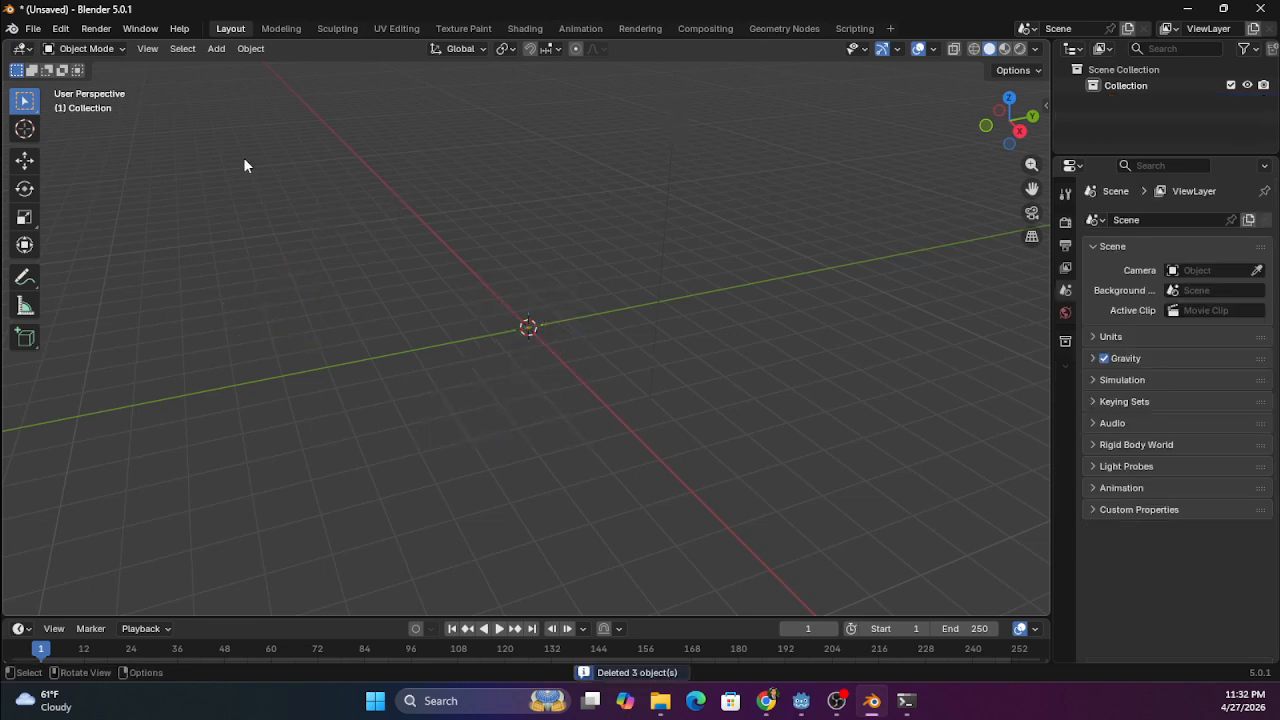
Open the output folder in File Explorer and move its window low enough to expose Blender's viewport
click(33, 28)
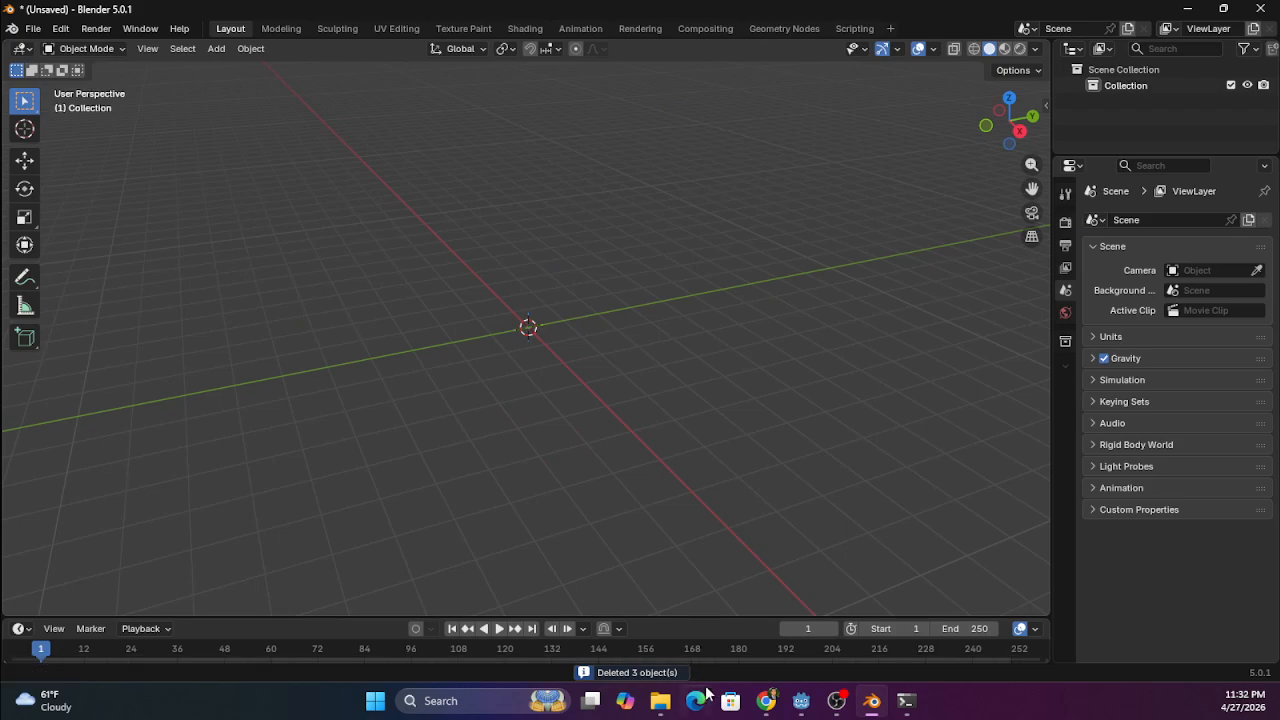
mouse_move(660, 700)
click(636, 626)
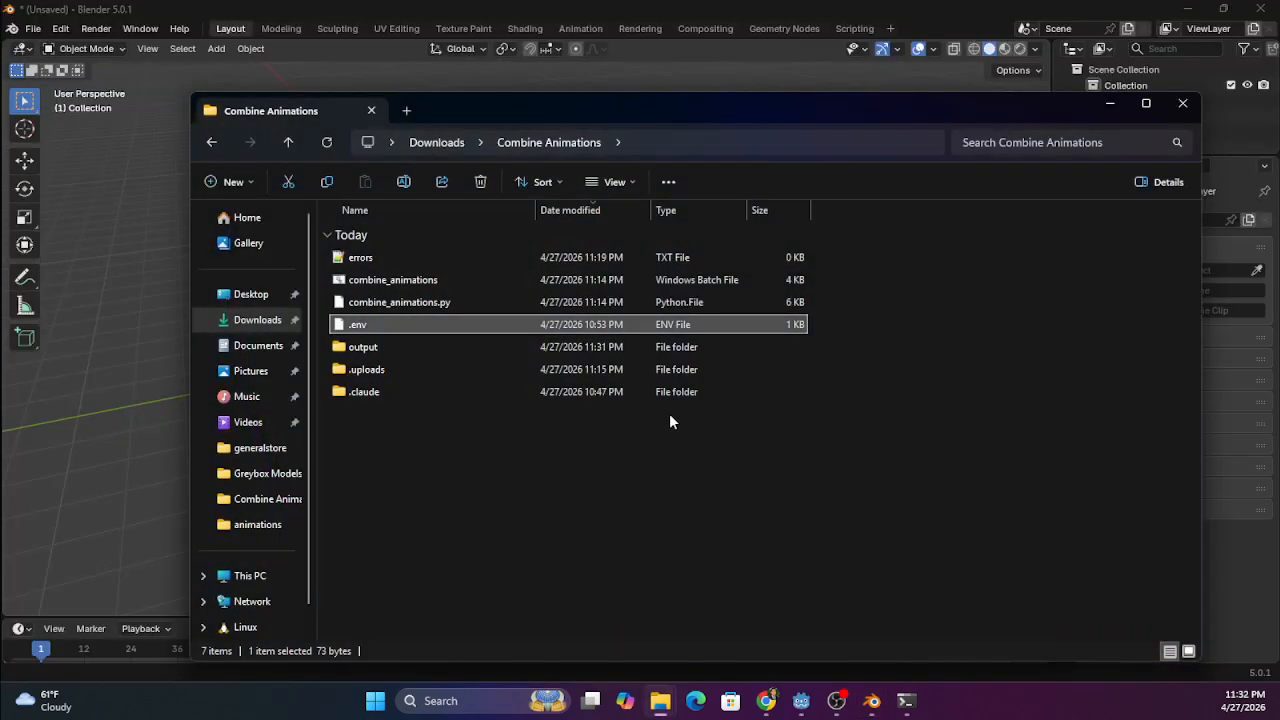
double_click(365, 347)
drag(552, 106, 749, 270)
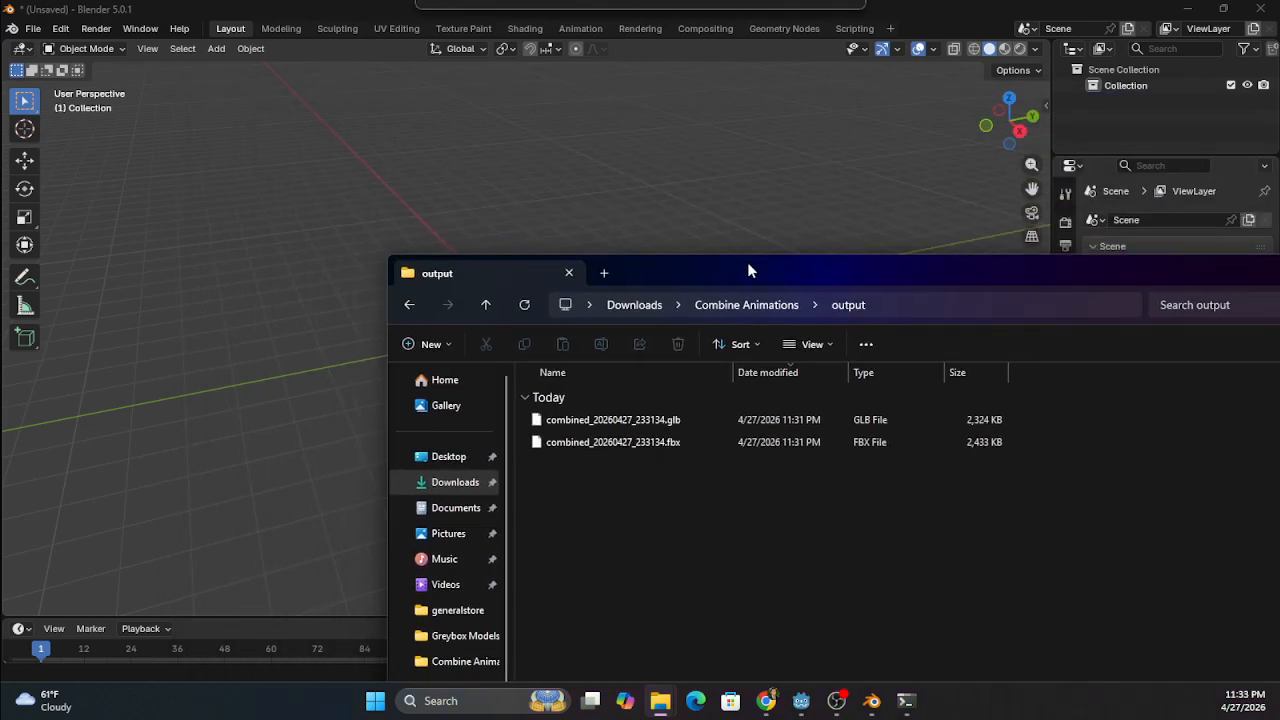
drag(658, 278, 384, 484)
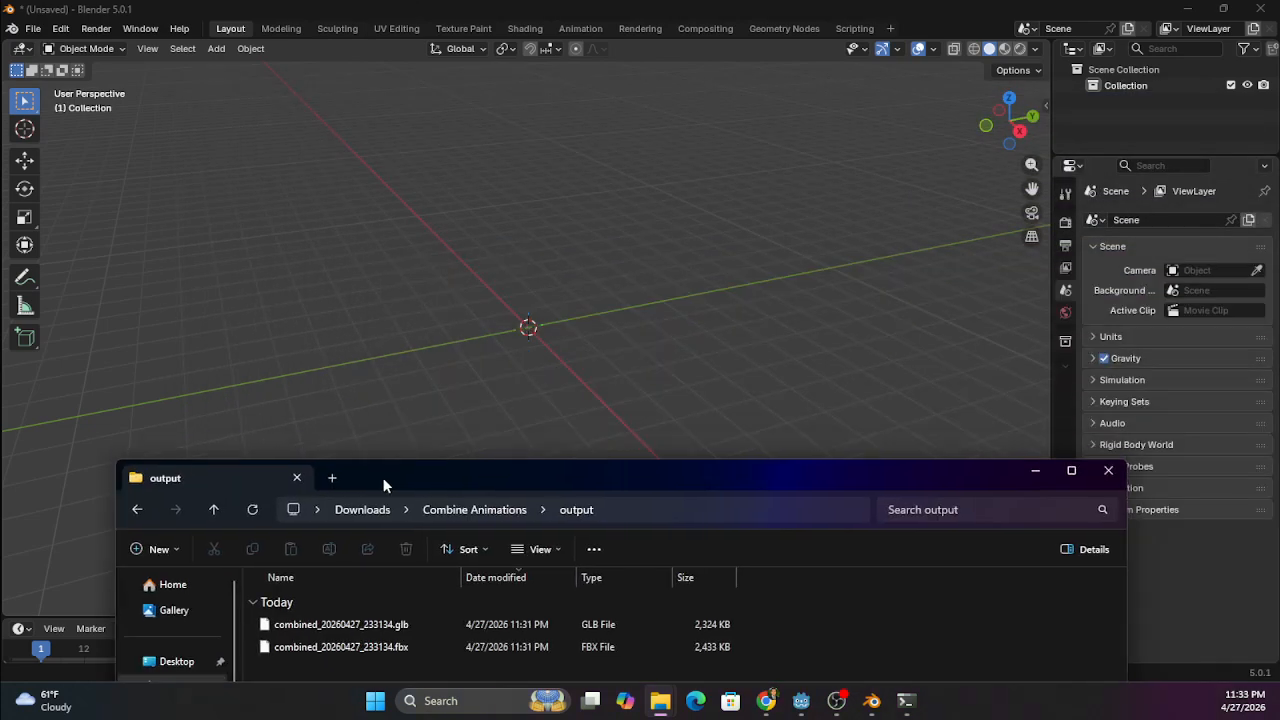
Import combined_20260427_233134.fbx from the output folder into the Blender scene with the default FBX import settings
click(355, 648)
drag(534, 324, 531, 325)
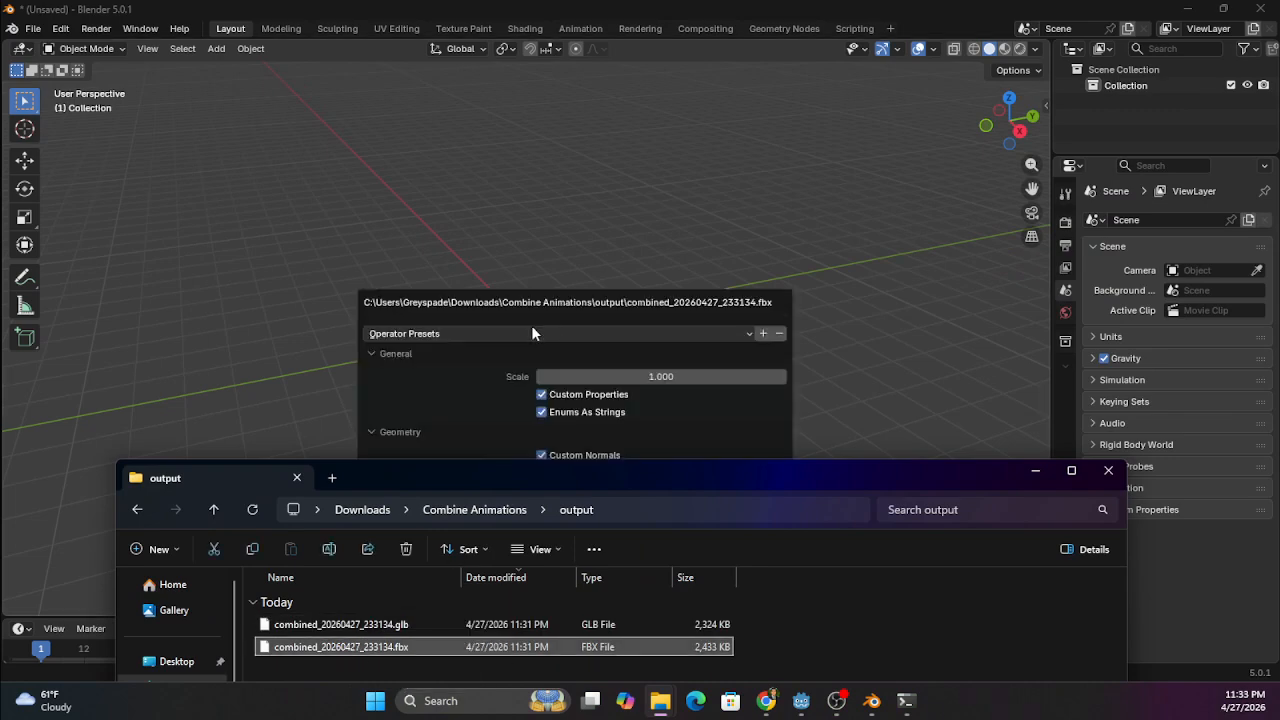
click(1037, 471)
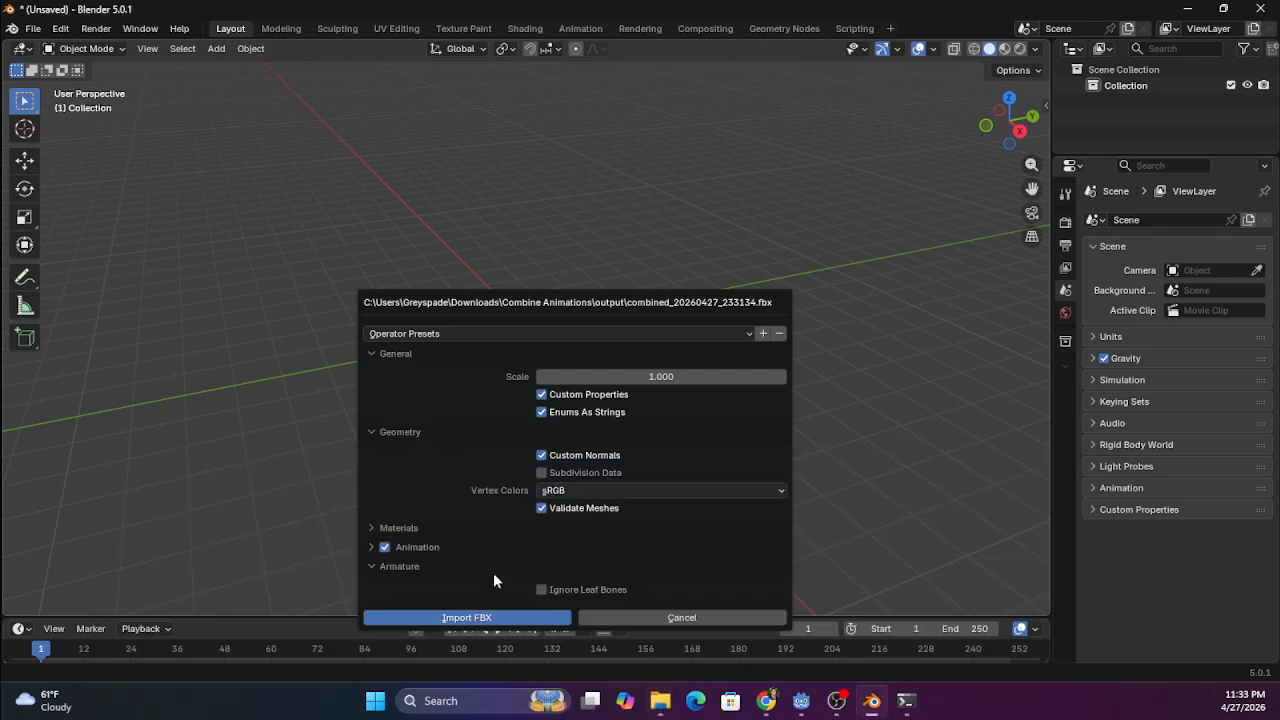
click(467, 618)
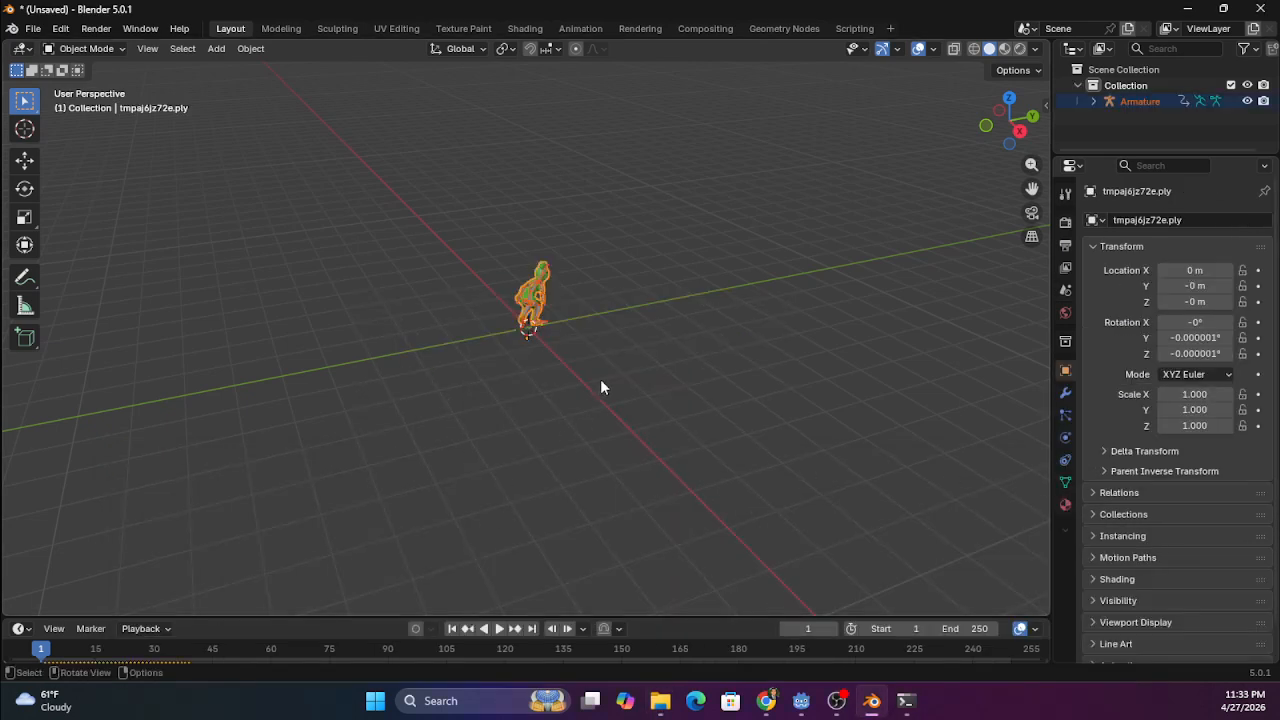
Switch the imported character's armature to Pose Mode and enlarge the timeline area
middle_drag(601, 382, 520, 314)
scroll(684, 325, up, 4)
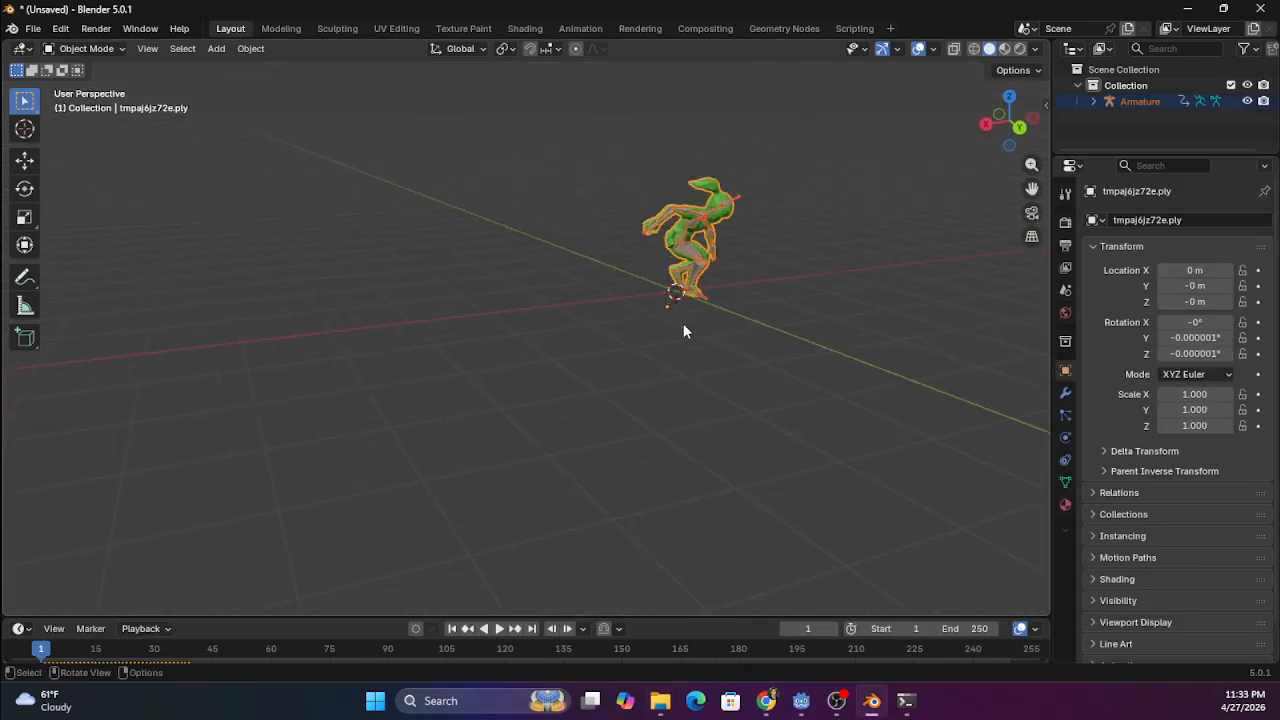
middle_drag(684, 325, 368, 404)
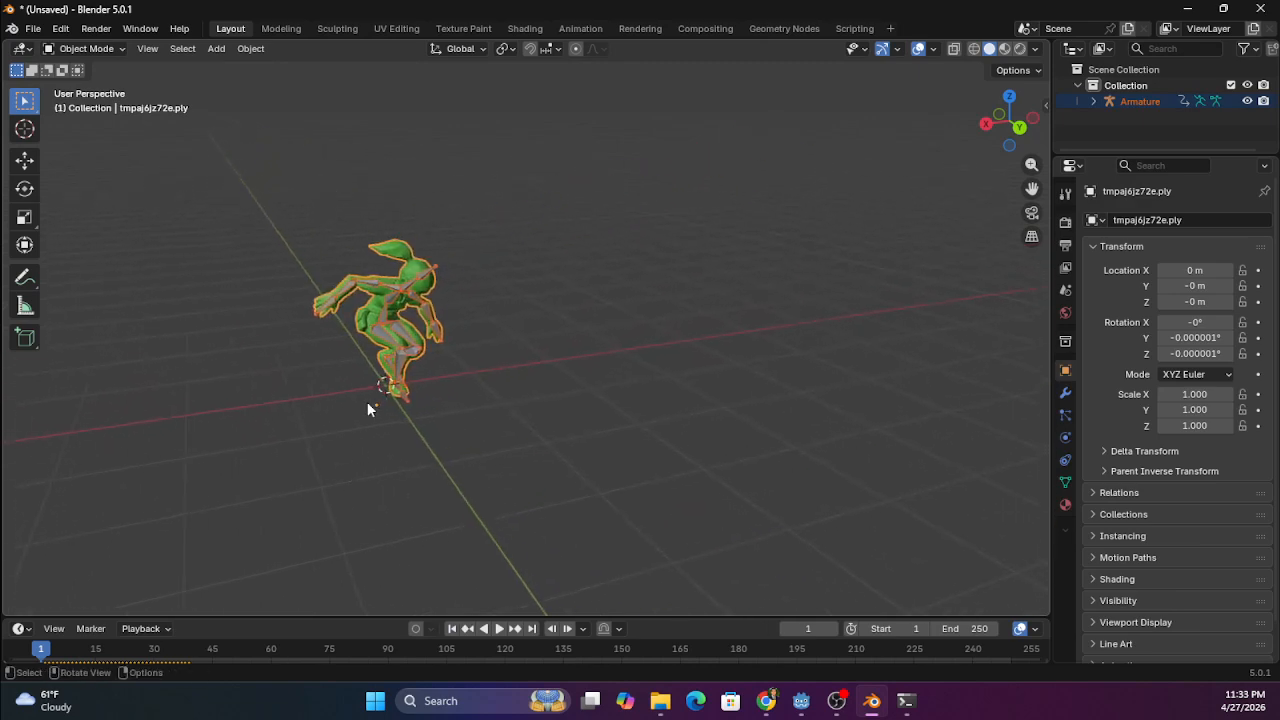
click(393, 297)
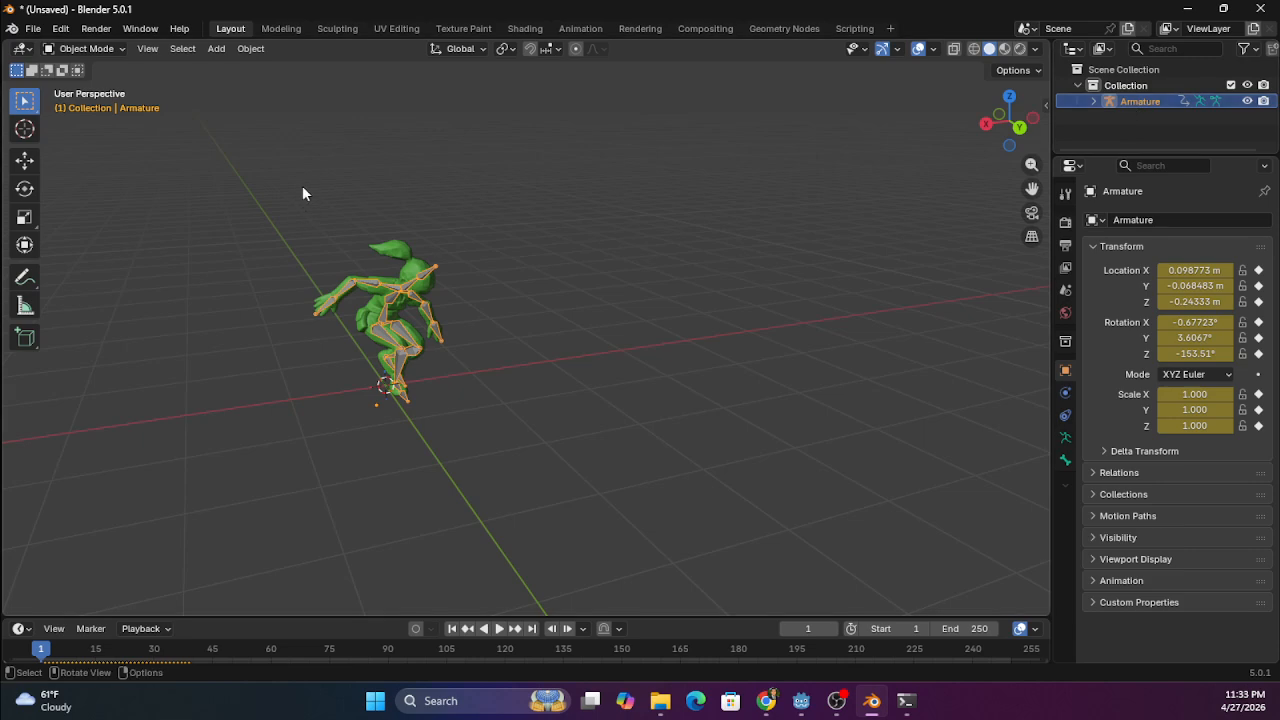
click(80, 49)
click(85, 101)
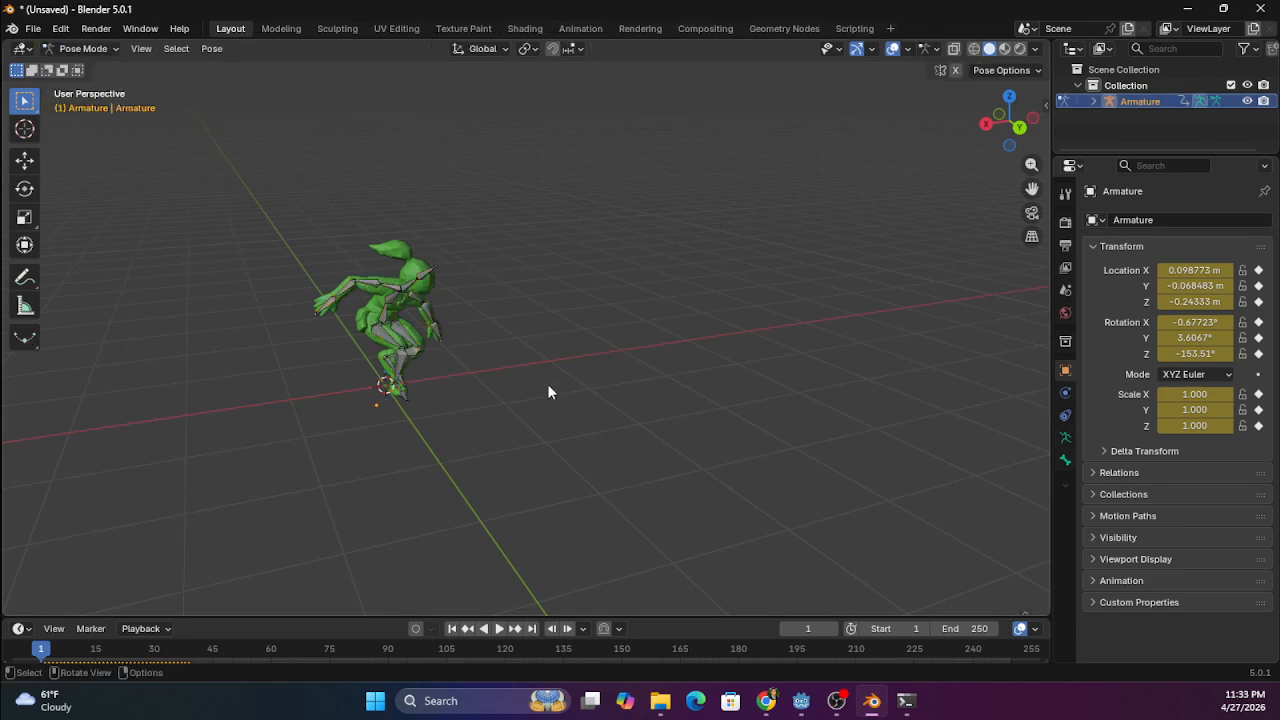
drag(289, 617, 248, 410)
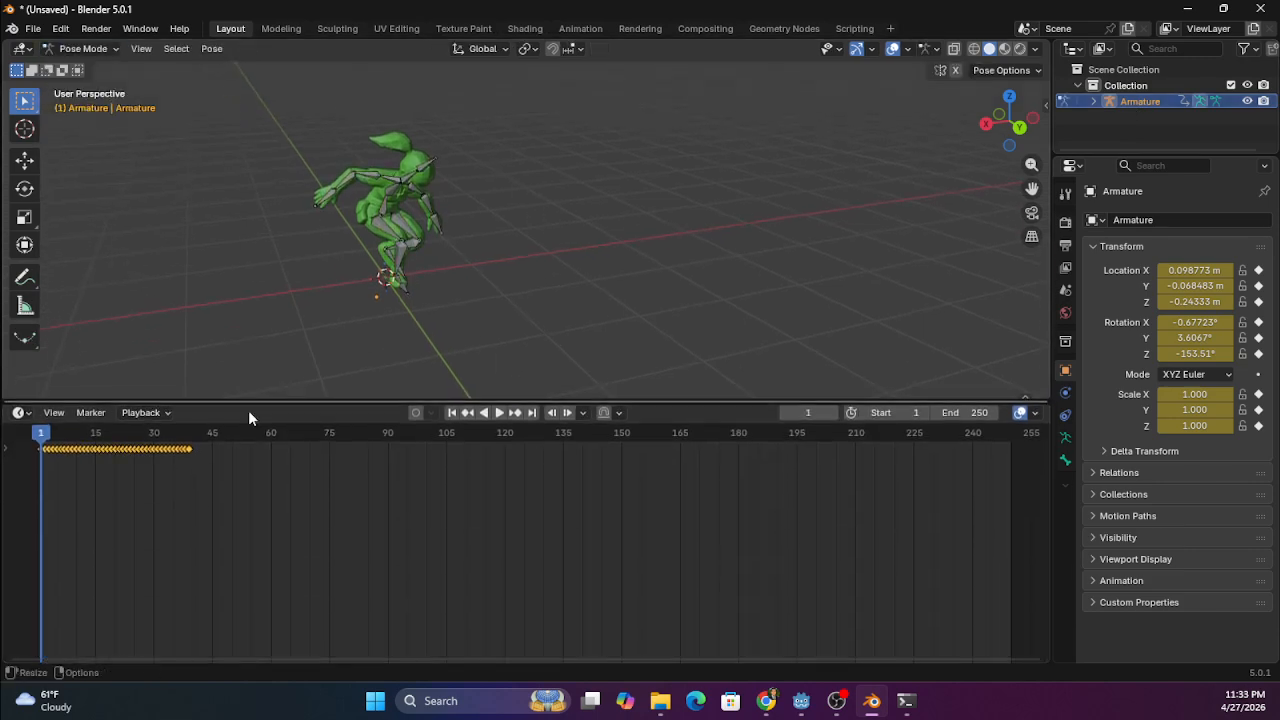
Change the timeline area to the Dope Sheet editor and set its mode to Action Editor
click(22, 413)
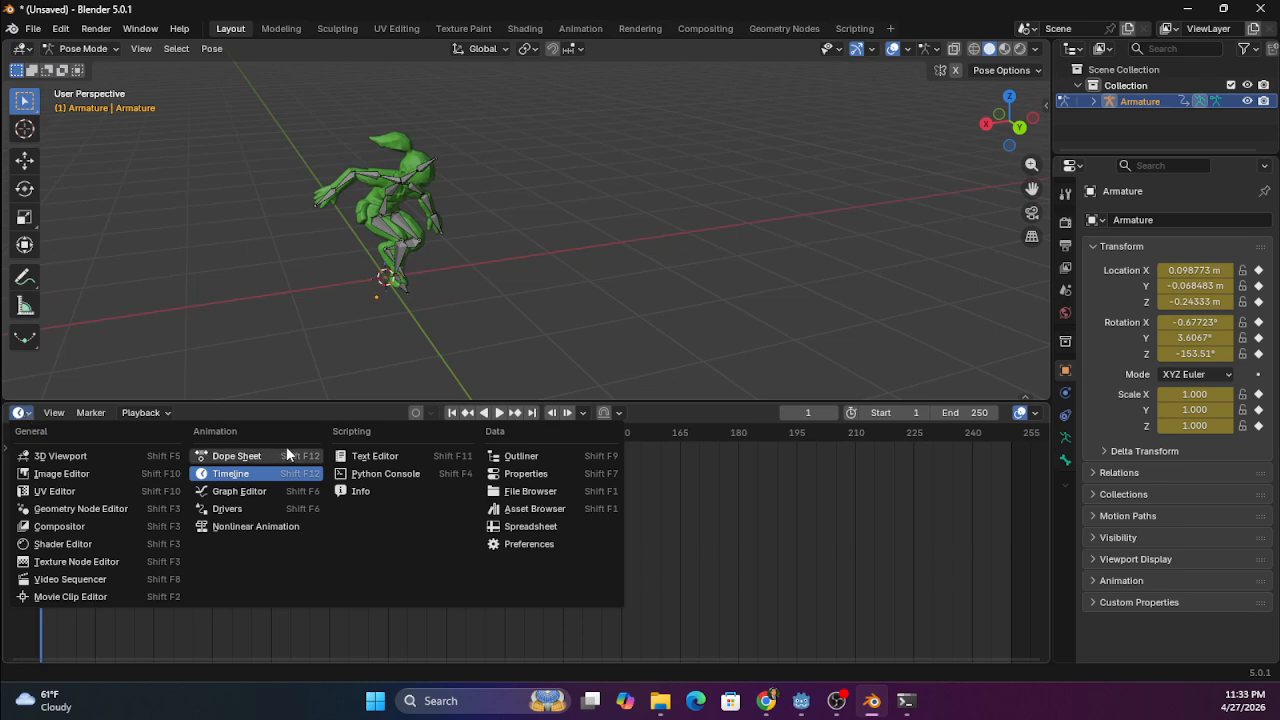
click(286, 455)
click(90, 412)
click(106, 467)
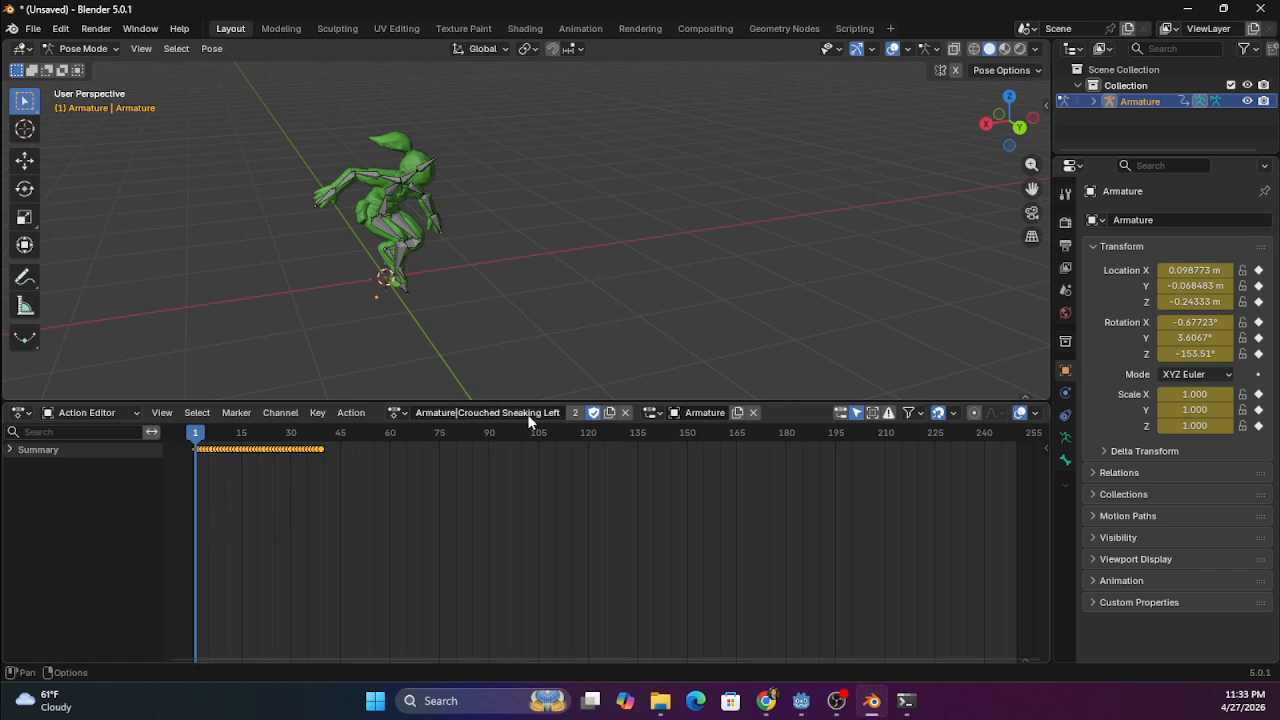
Assign the Crouching Idle action to the armature, switch to the Fall Flat action and play it back
click(400, 412)
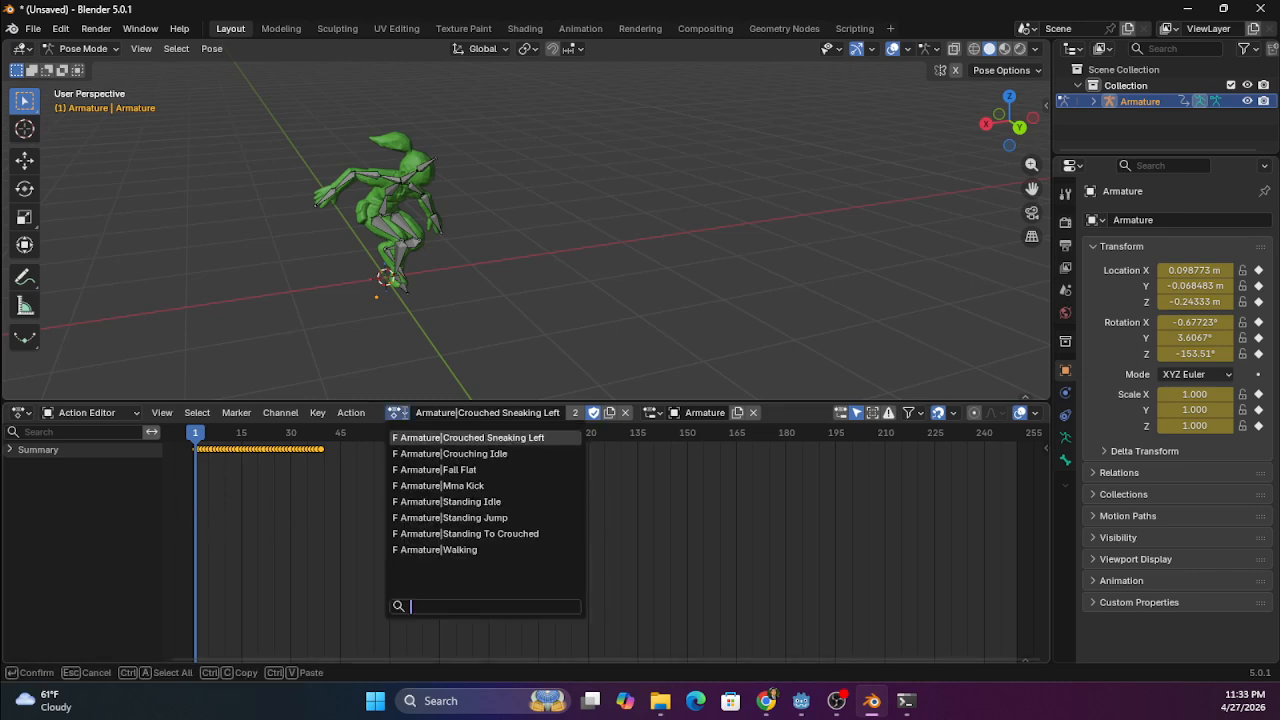
click(466, 454)
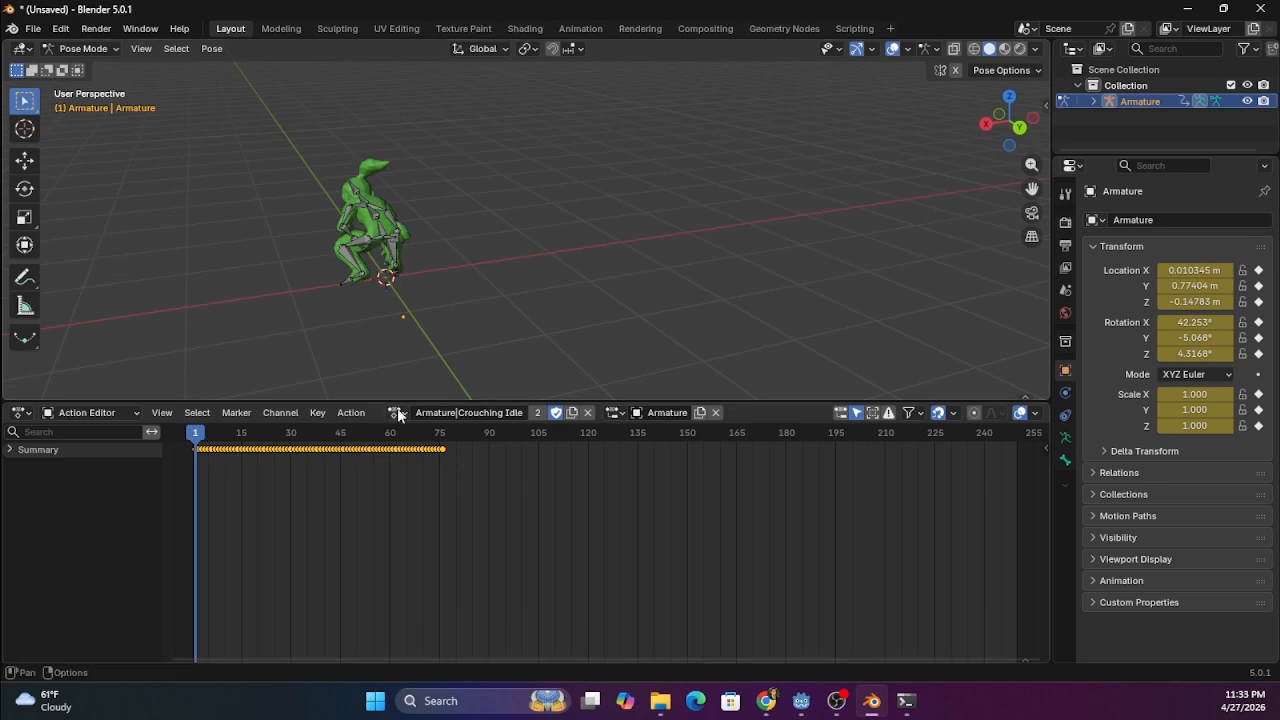
click(397, 410)
click(468, 469)
key(space)
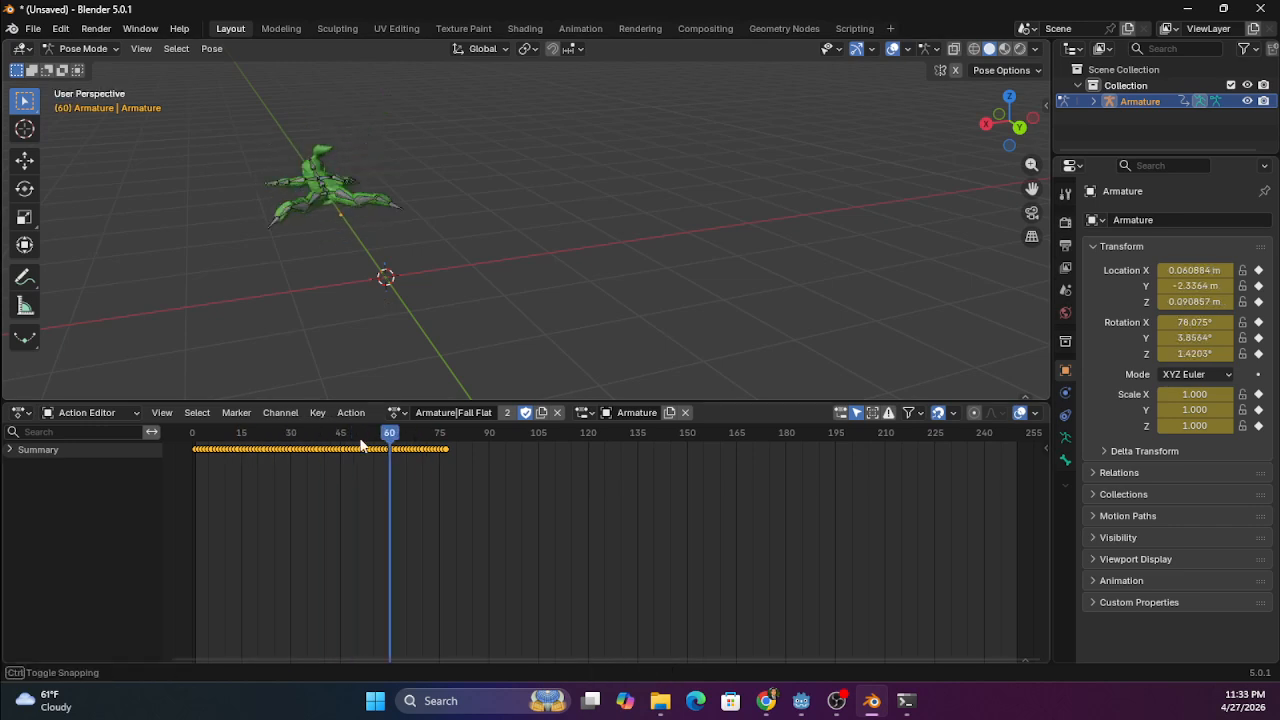
key(Escape)
Assign the Standing Idle action to the armature and play it while viewing the character from the front
click(397, 412)
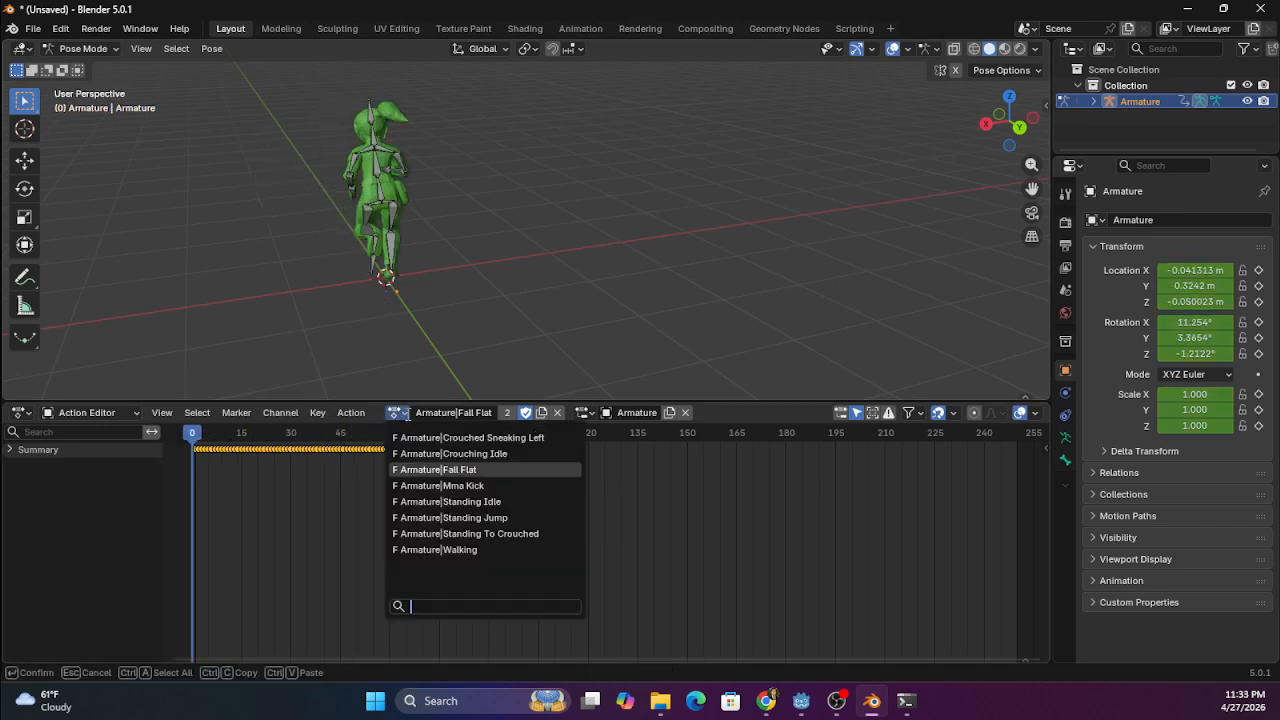
click(455, 497)
key(space)
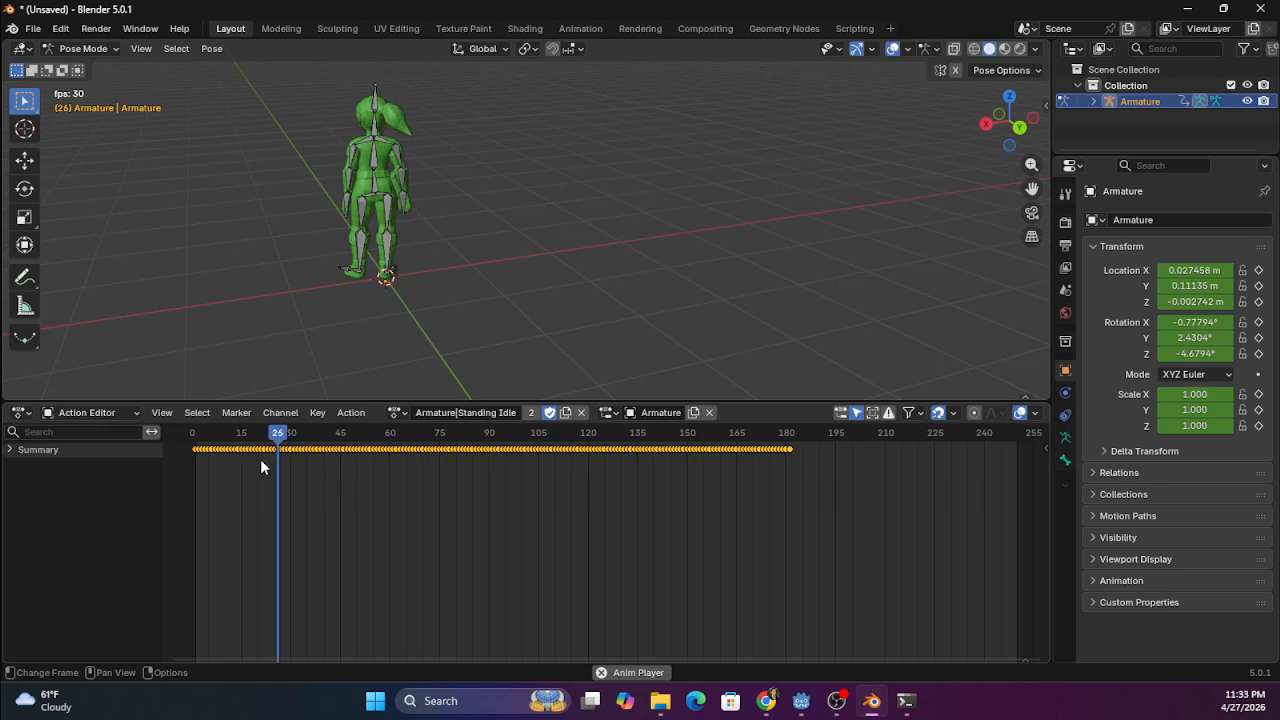
key(space)
middle_drag(282, 276, 590, 320)
key(space)
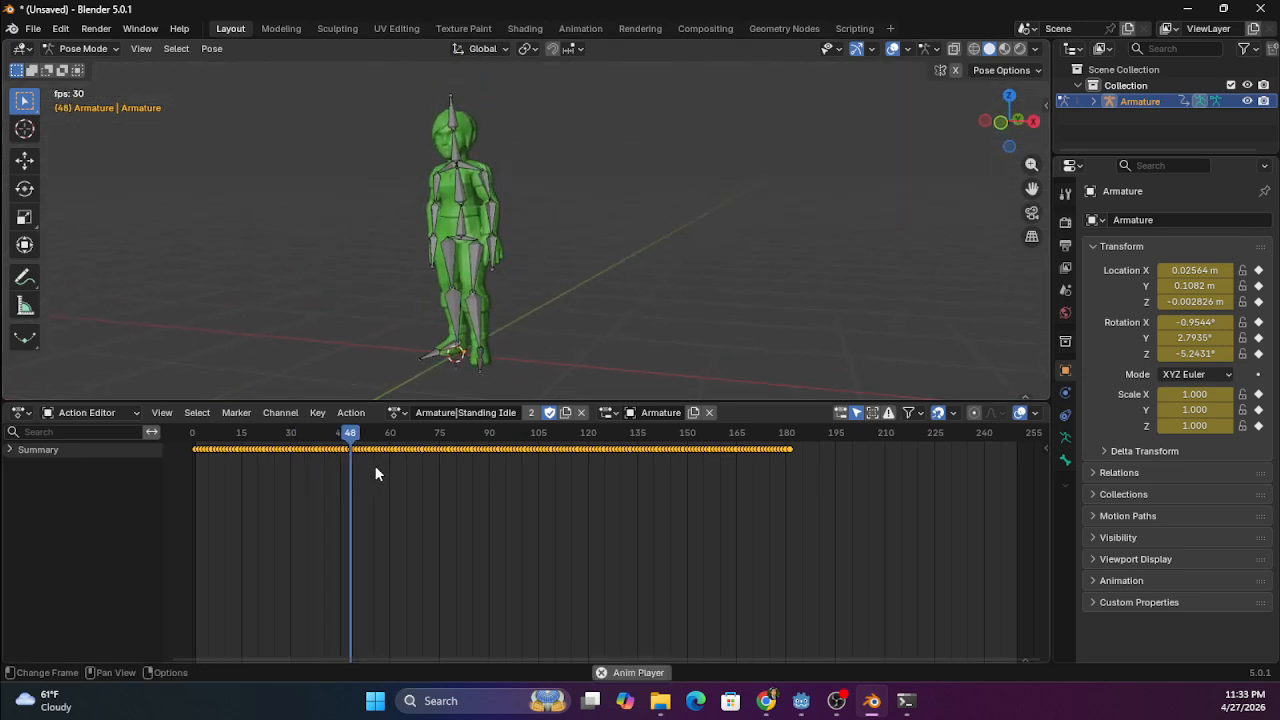
key(space)
drag(512, 405, 512, 405)
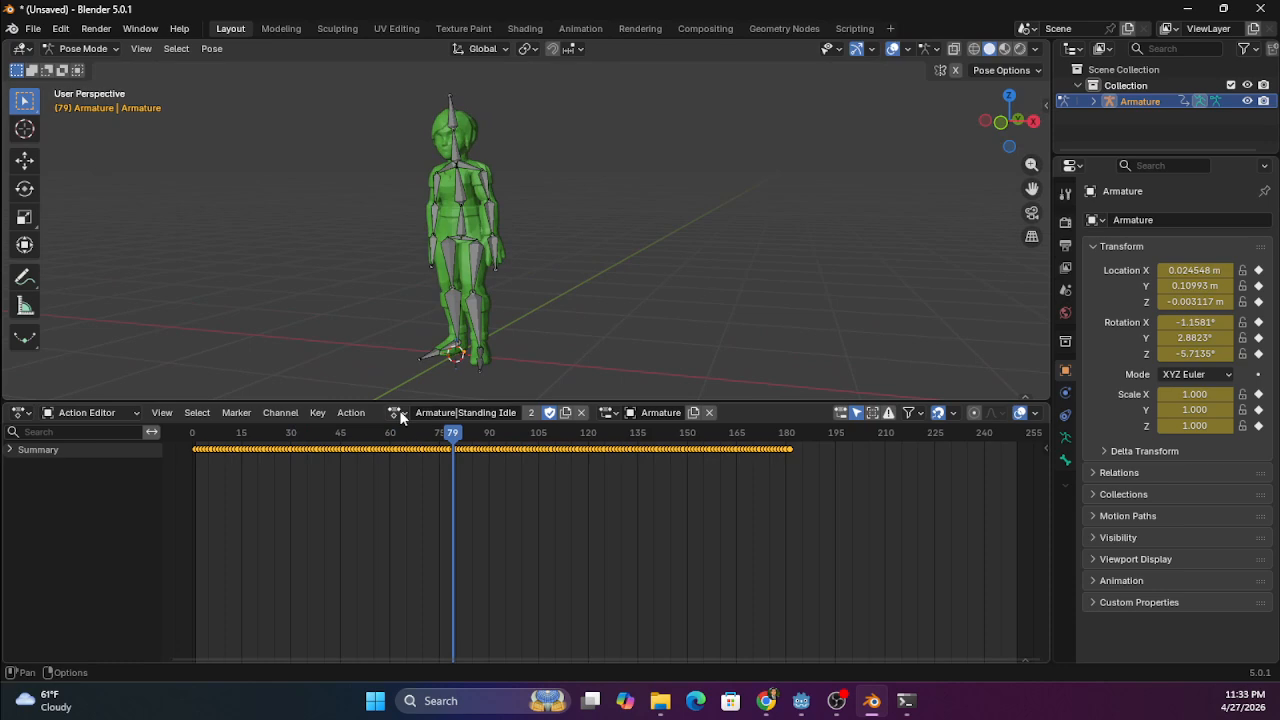
Preview the Standing To Crouched action, play and scrub the Standing Jump action, and return to frame 0
click(398, 412)
click(490, 532)
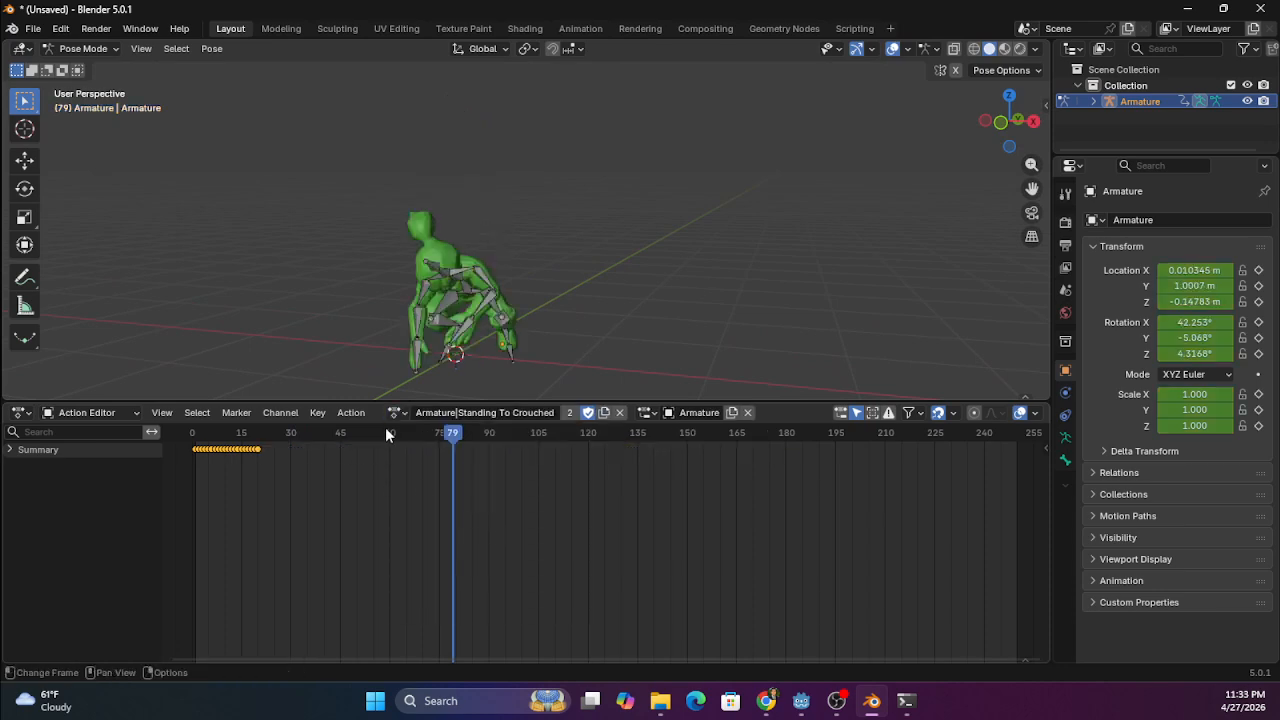
click(396, 412)
click(482, 517)
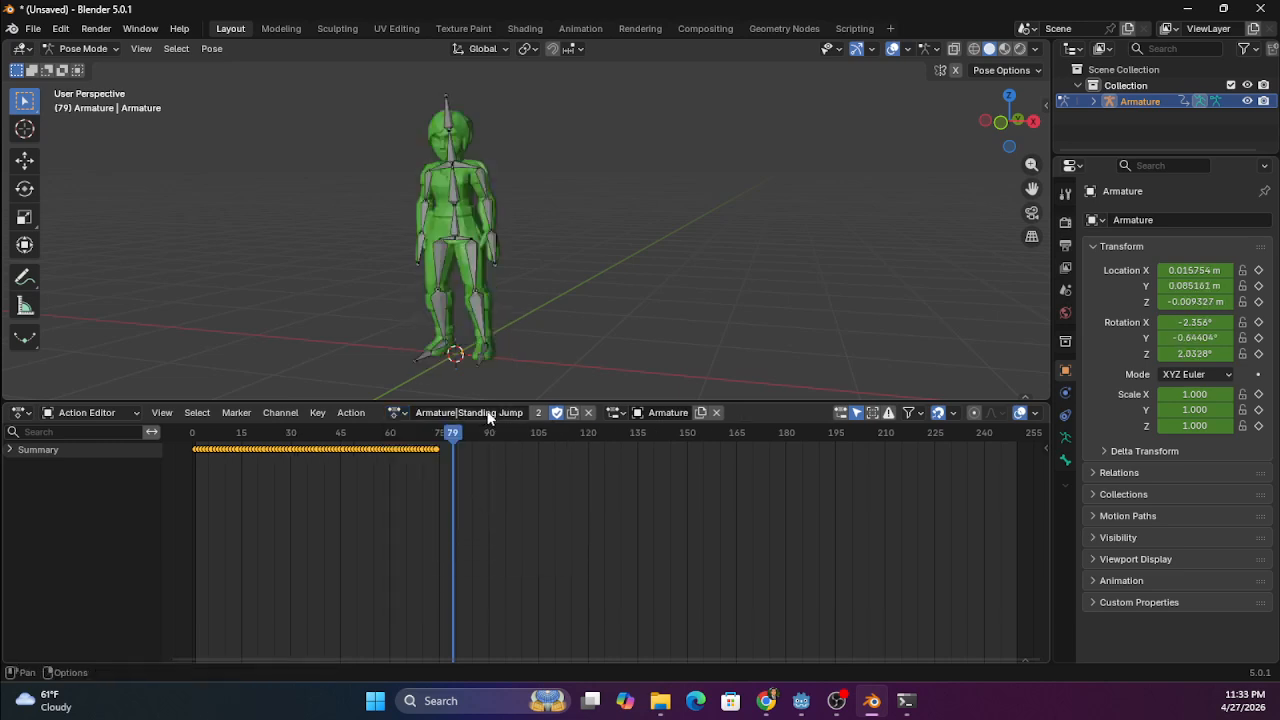
key(space)
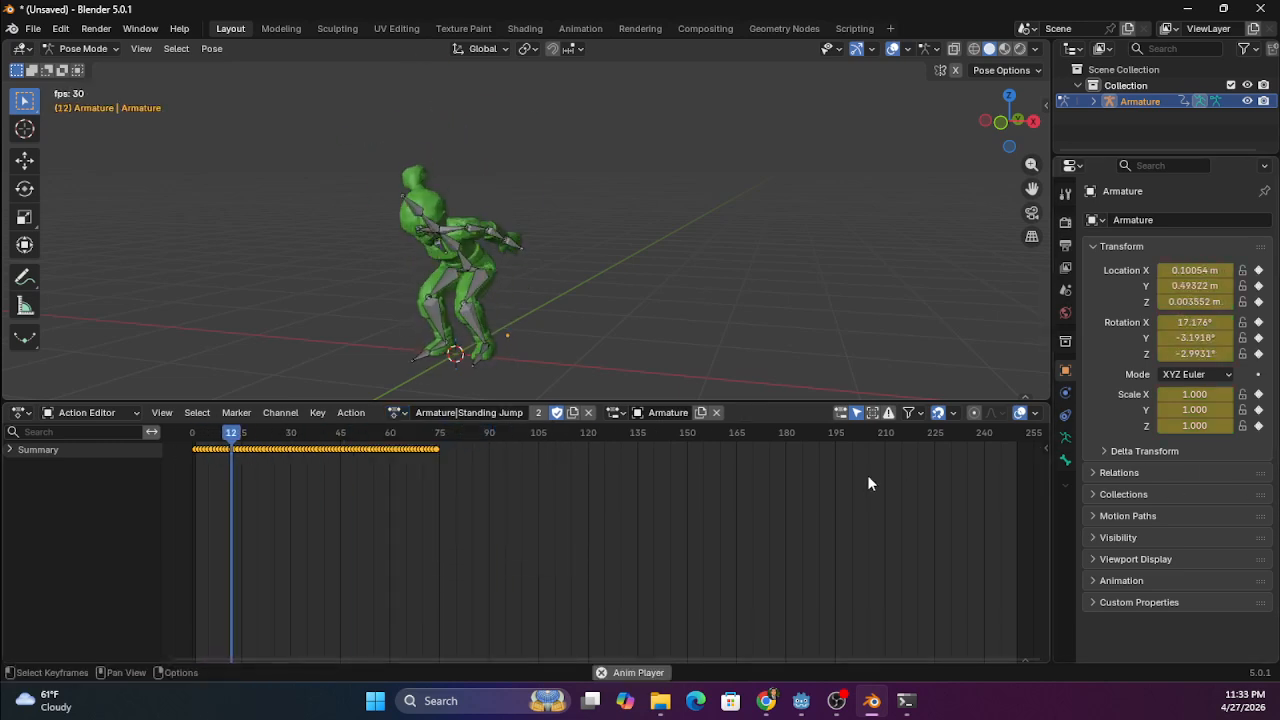
key(space)
click(400, 438)
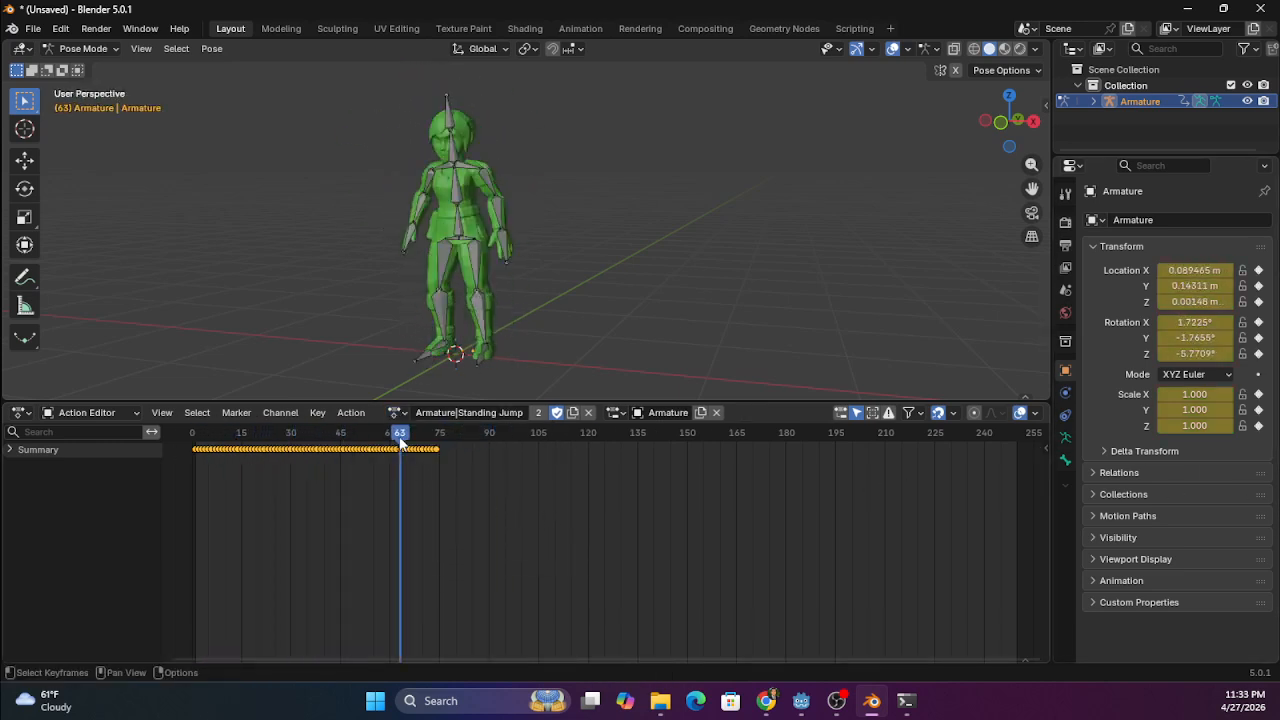
drag(400, 443, 181, 428)
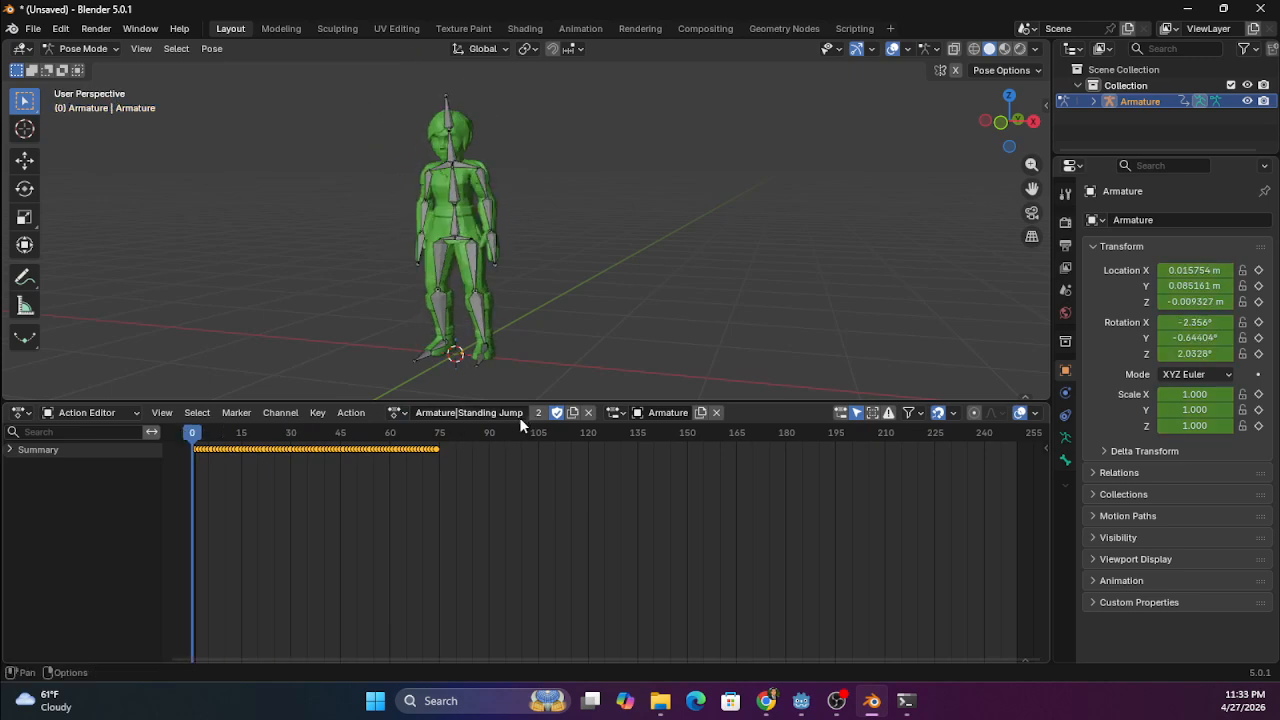
Review the glTF 2.0 export settings, including the Transform options, and close the export dialog without exporting
click(19, 29)
click(29, 31)
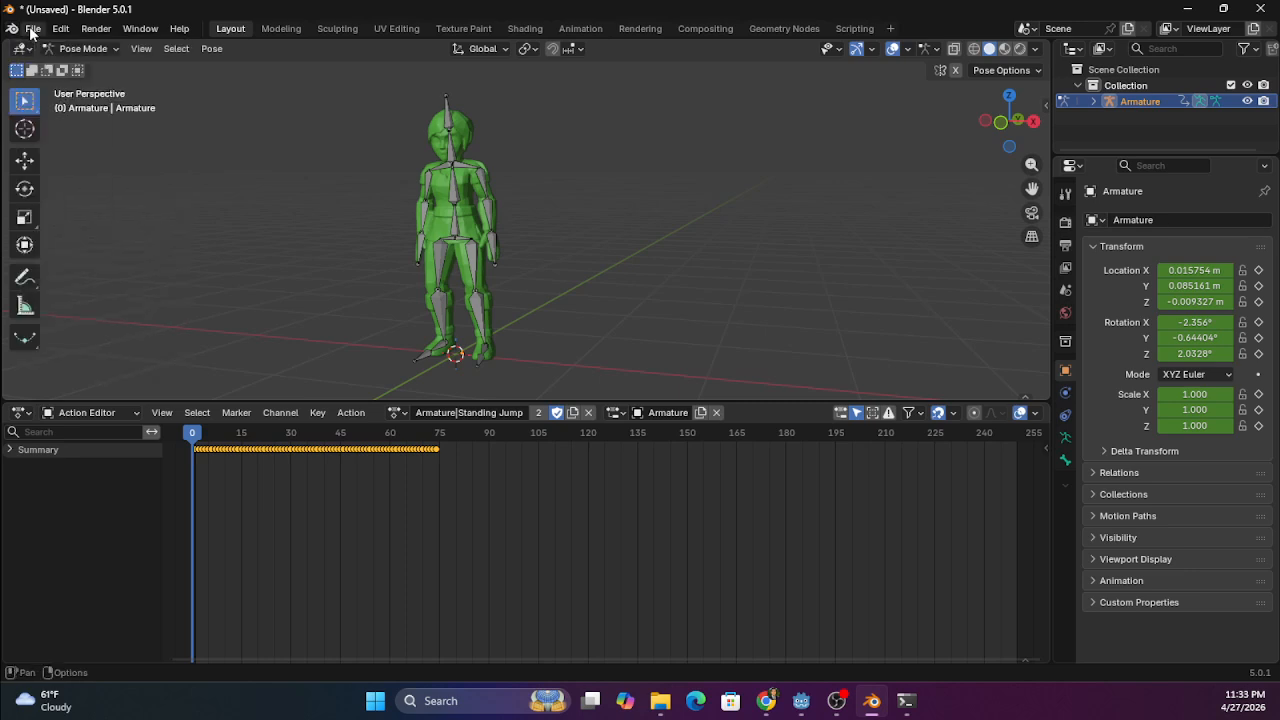
click(31, 30)
mouse_move(97, 268)
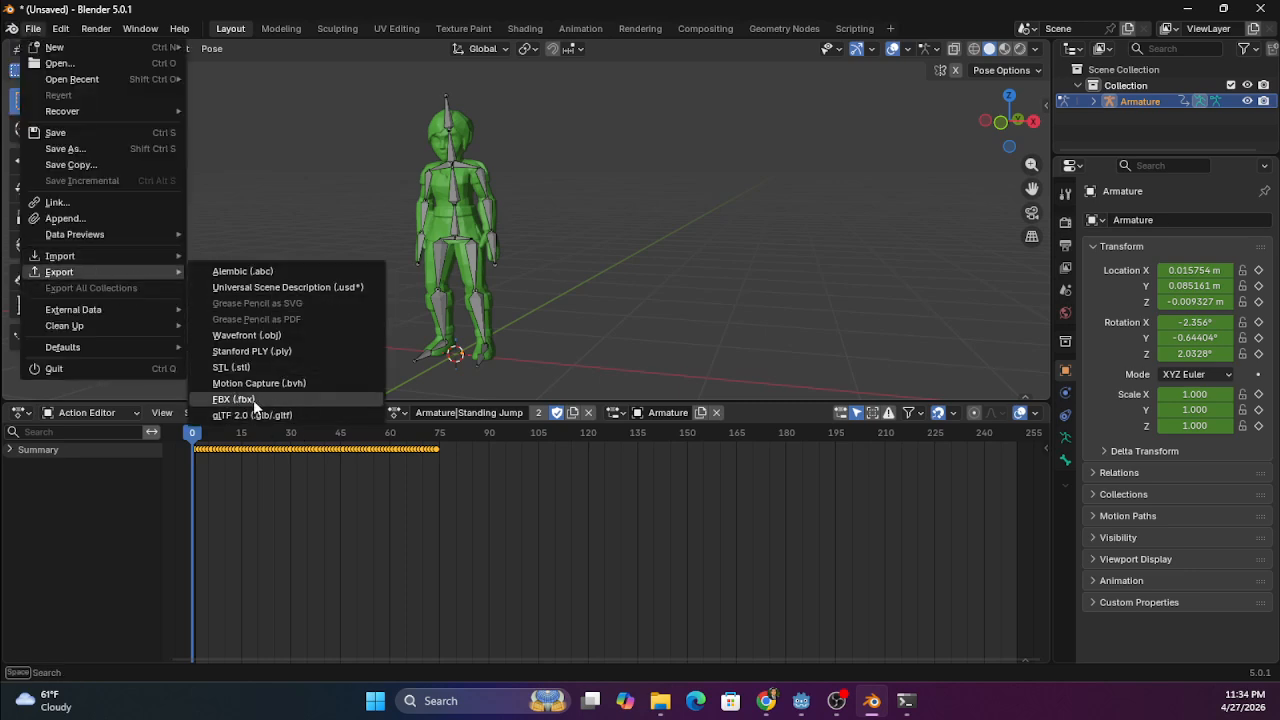
click(297, 416)
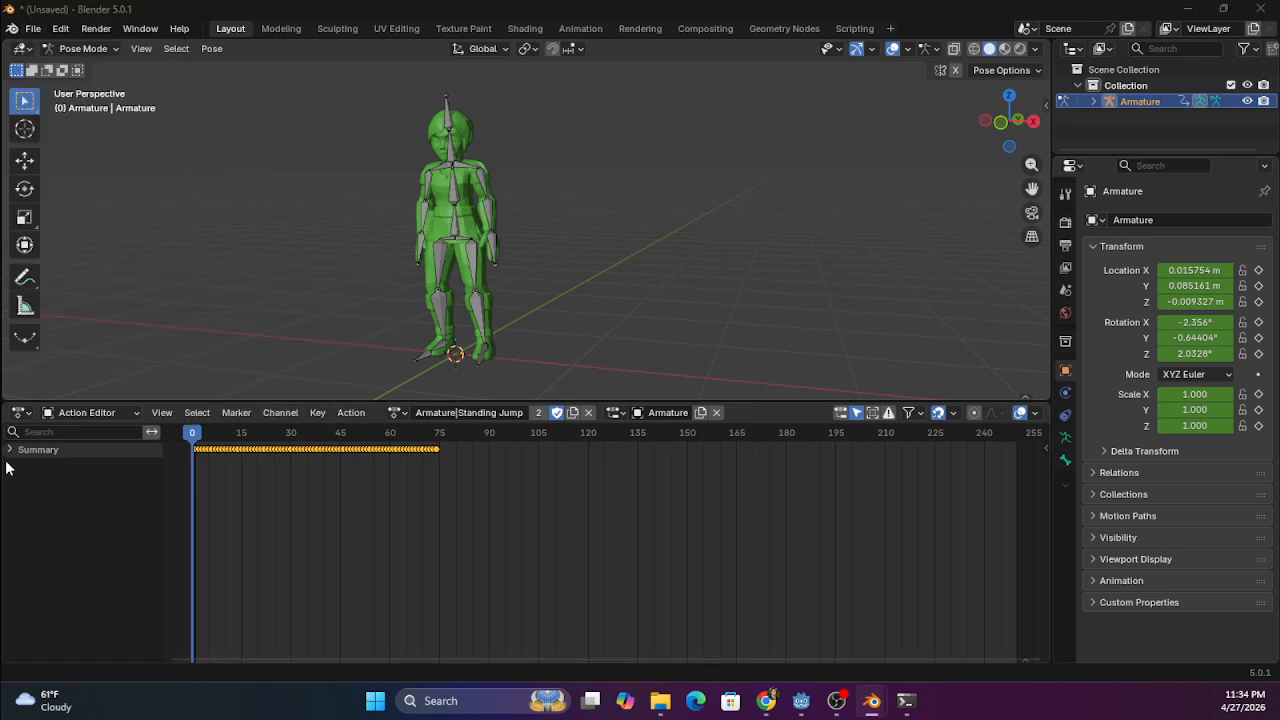
drag(59, 3, 808, 151)
click(962, 296)
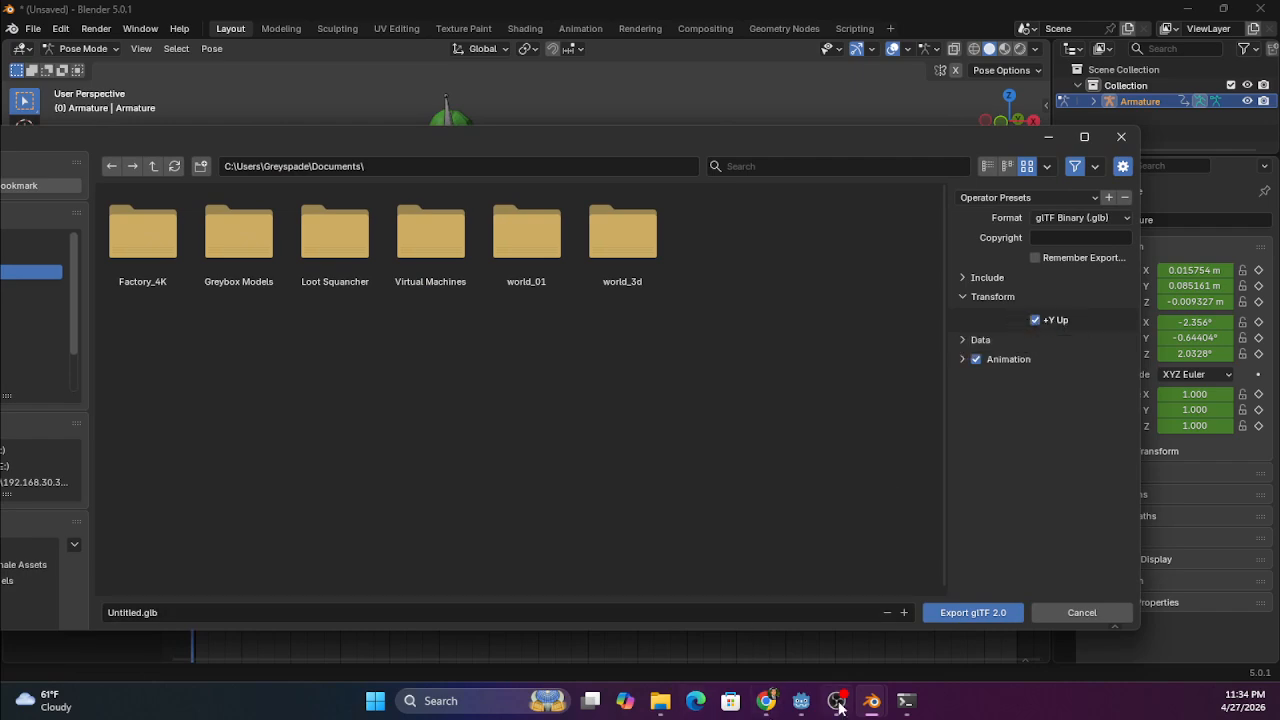
click(1121, 137)
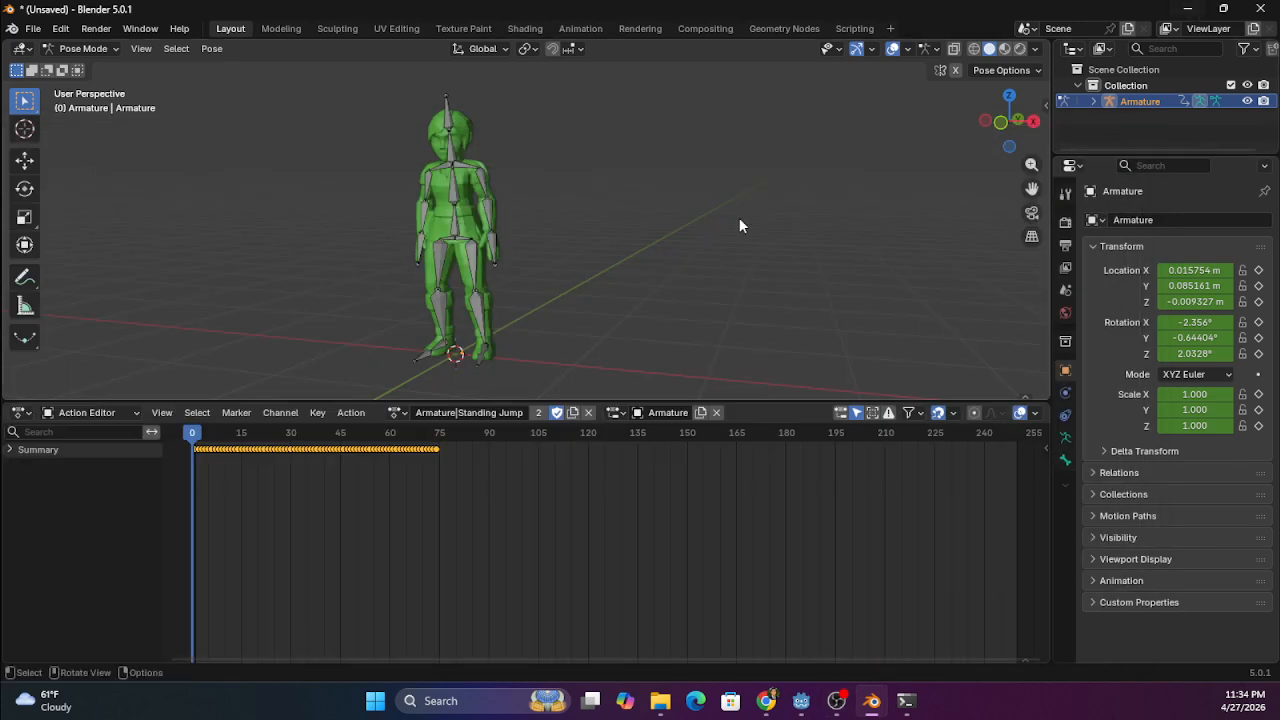
Minimize Blender, bring up the output folder with its window moved higher, and select combined_20260427_233134.glb
click(1189, 10)
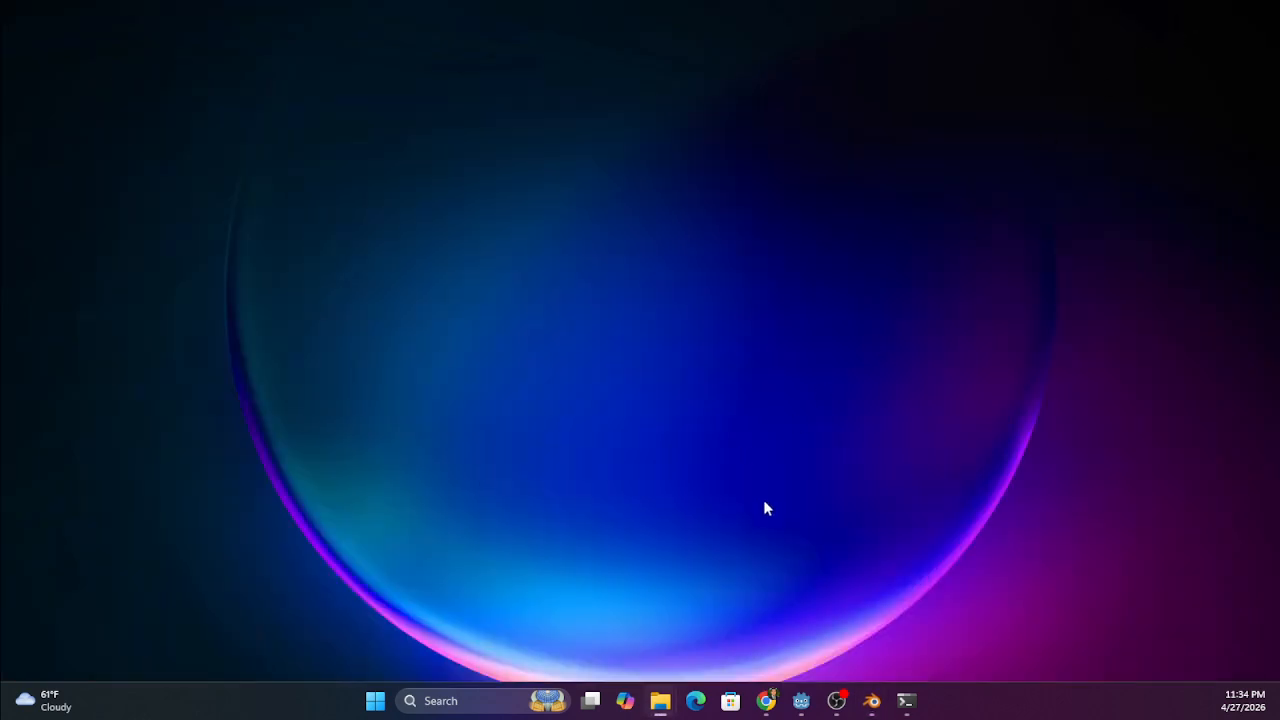
mouse_move(661, 701)
click(575, 625)
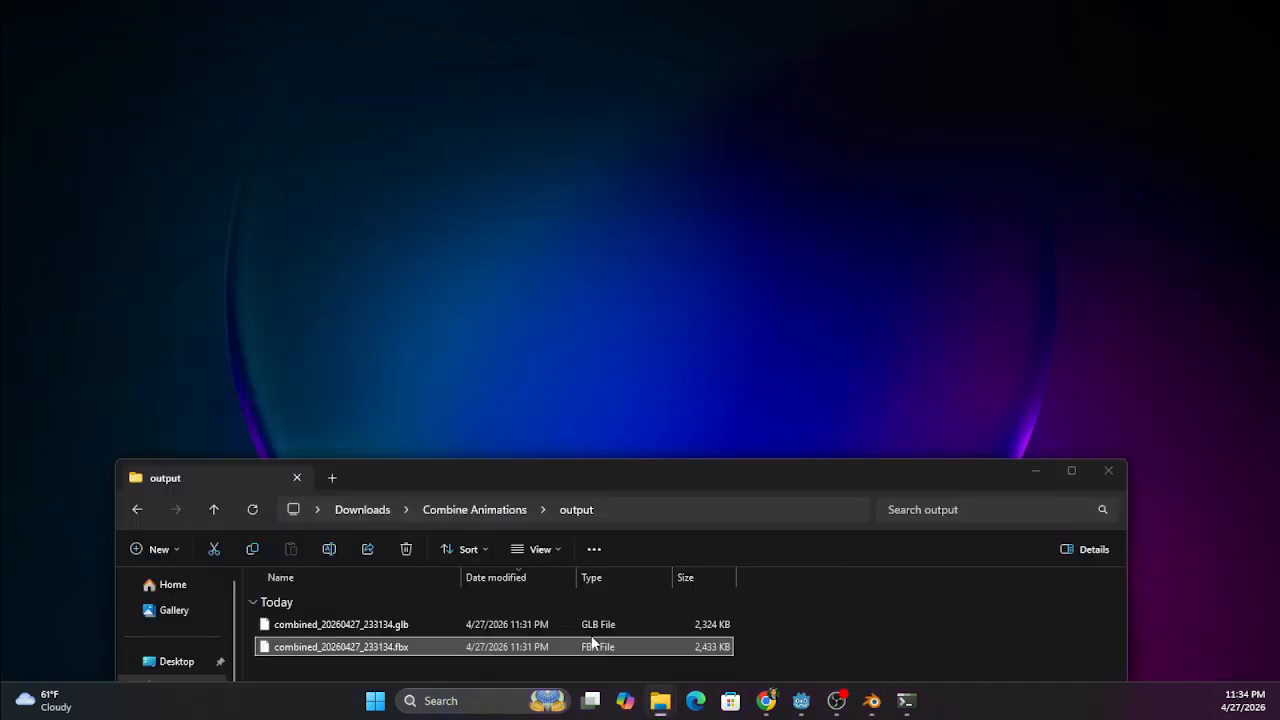
drag(474, 462, 602, 223)
click(532, 369)
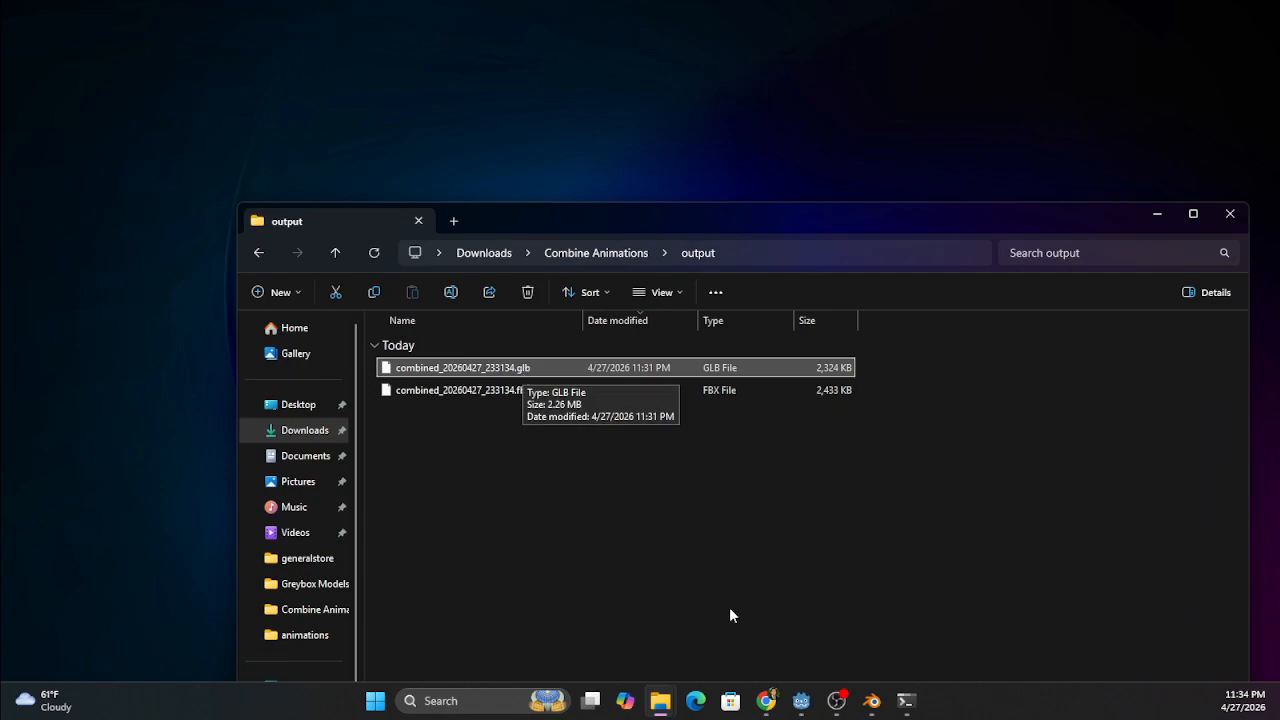
Switch to Godot and look at the animation management options for the selected AnimationPlayer
click(801, 700)
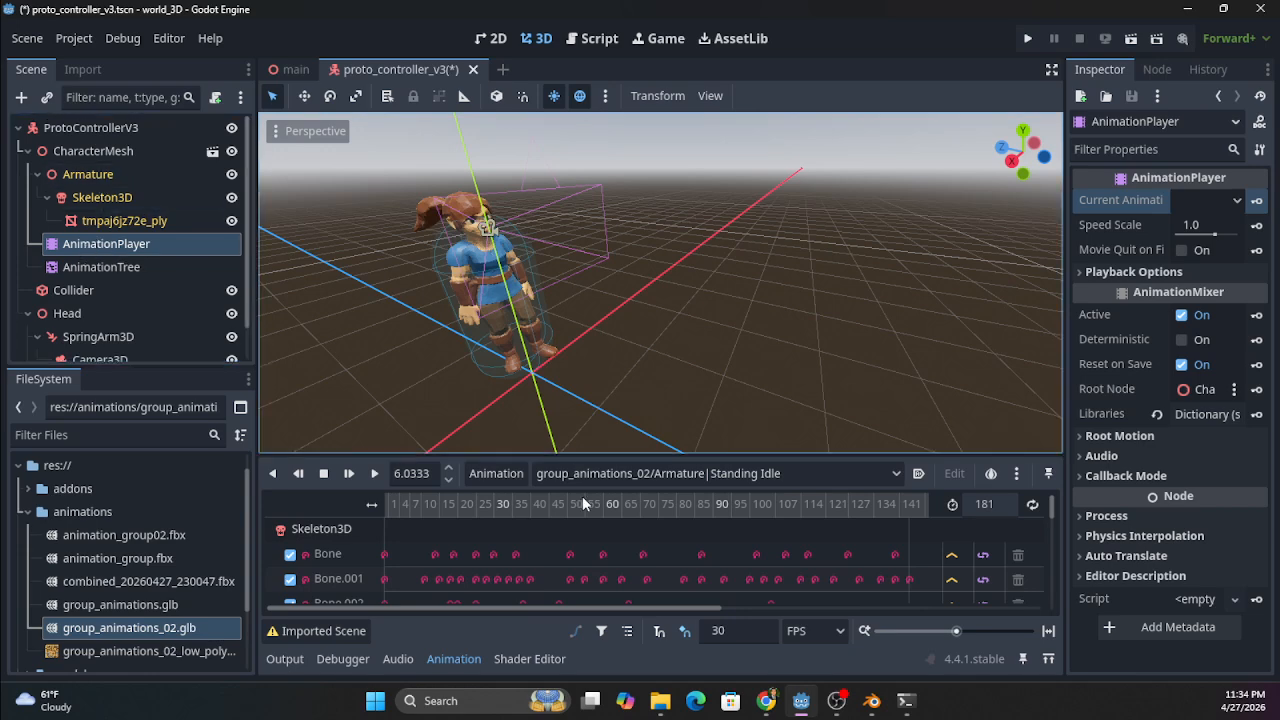
click(490, 473)
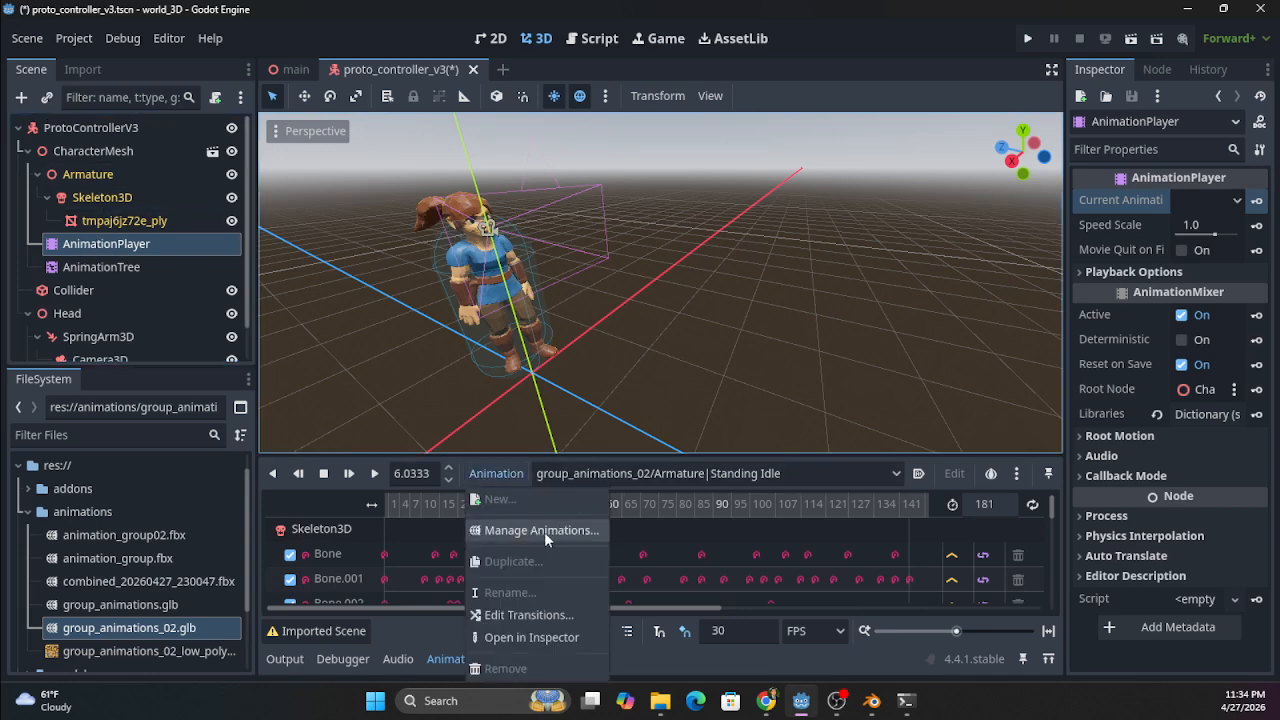
click(168, 363)
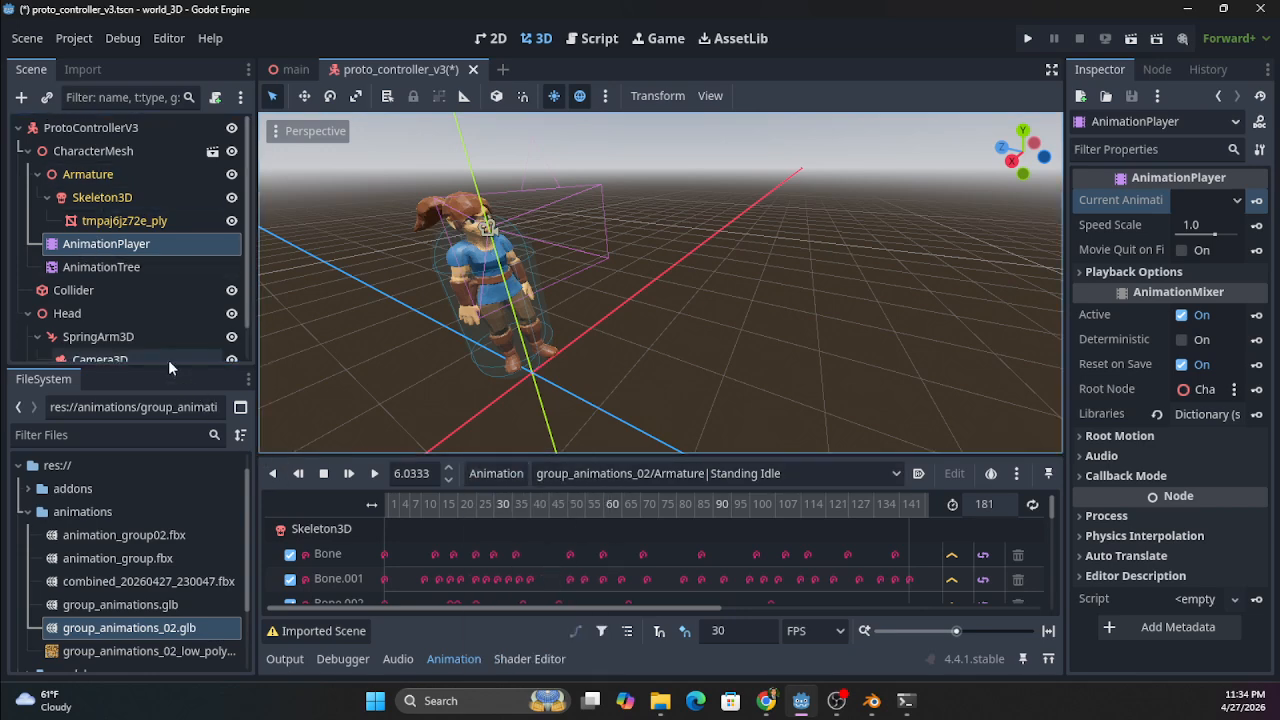
click(518, 470)
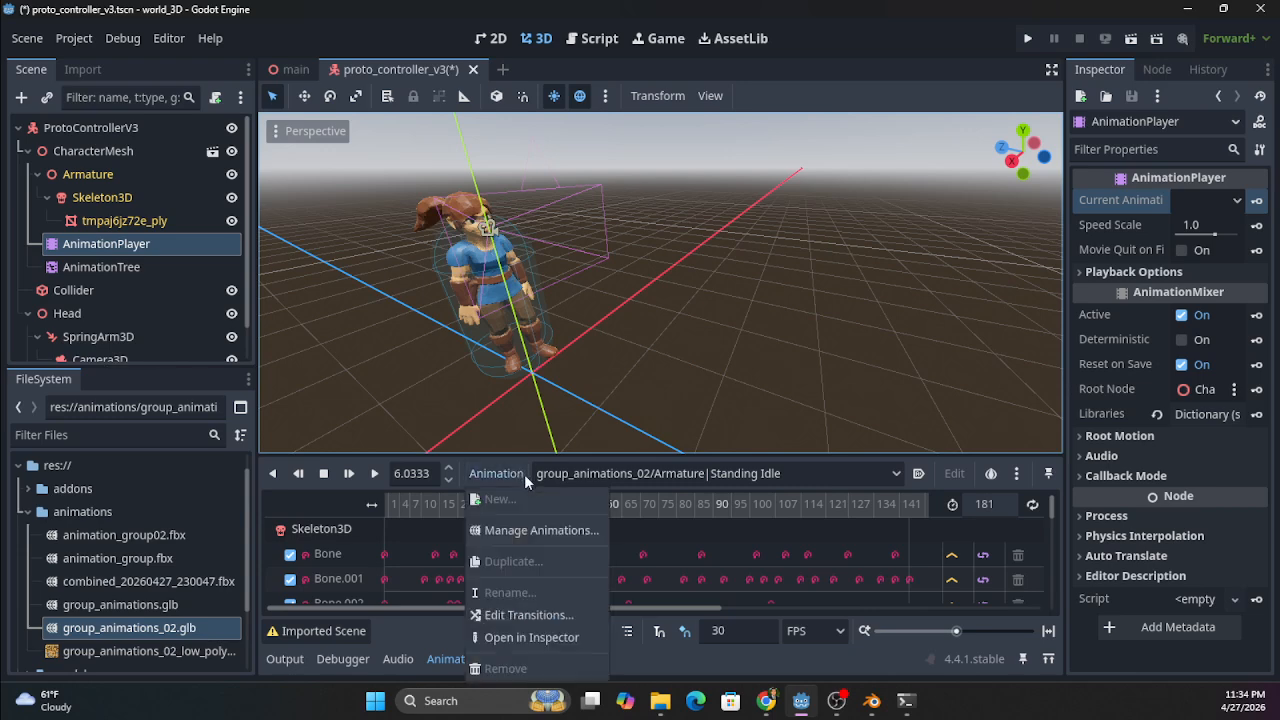
click(140, 448)
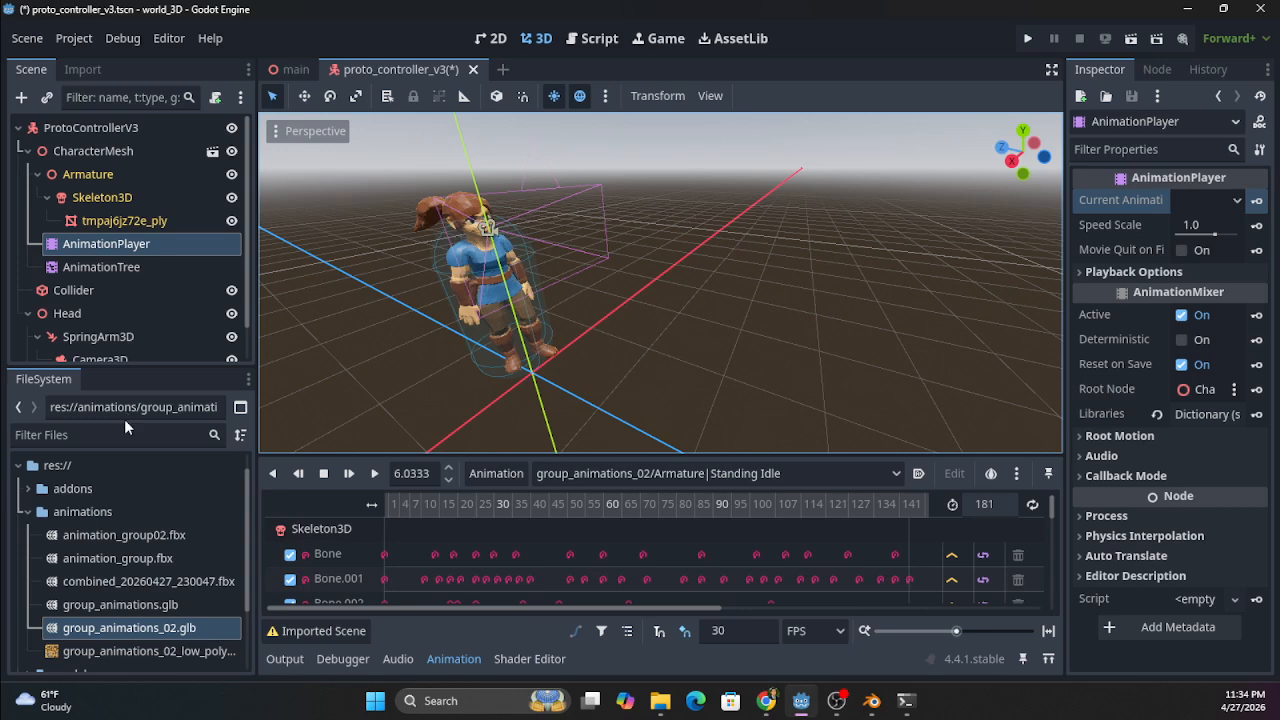
Play the Mma Kick and Standing Jump animations from group_animations_02 through the AnimationPlayer's Current Animation property
middle_drag(689, 282, 635, 316)
click(1235, 202)
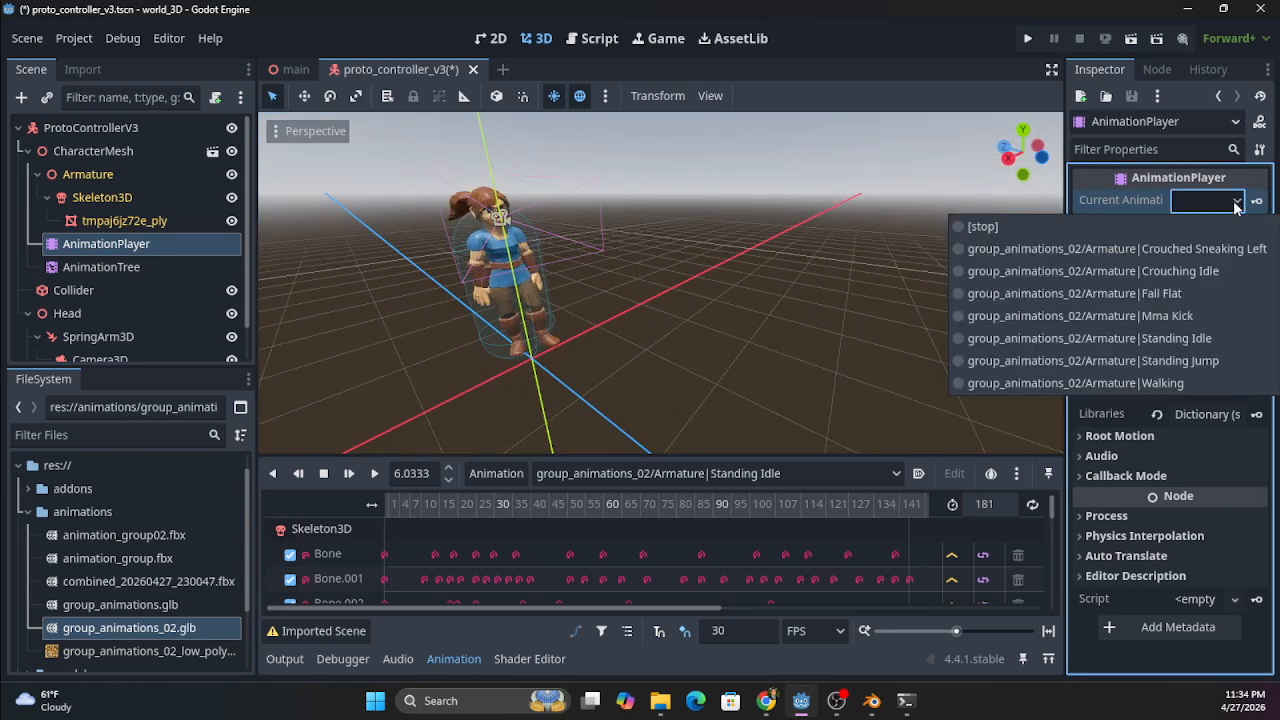
click(1118, 316)
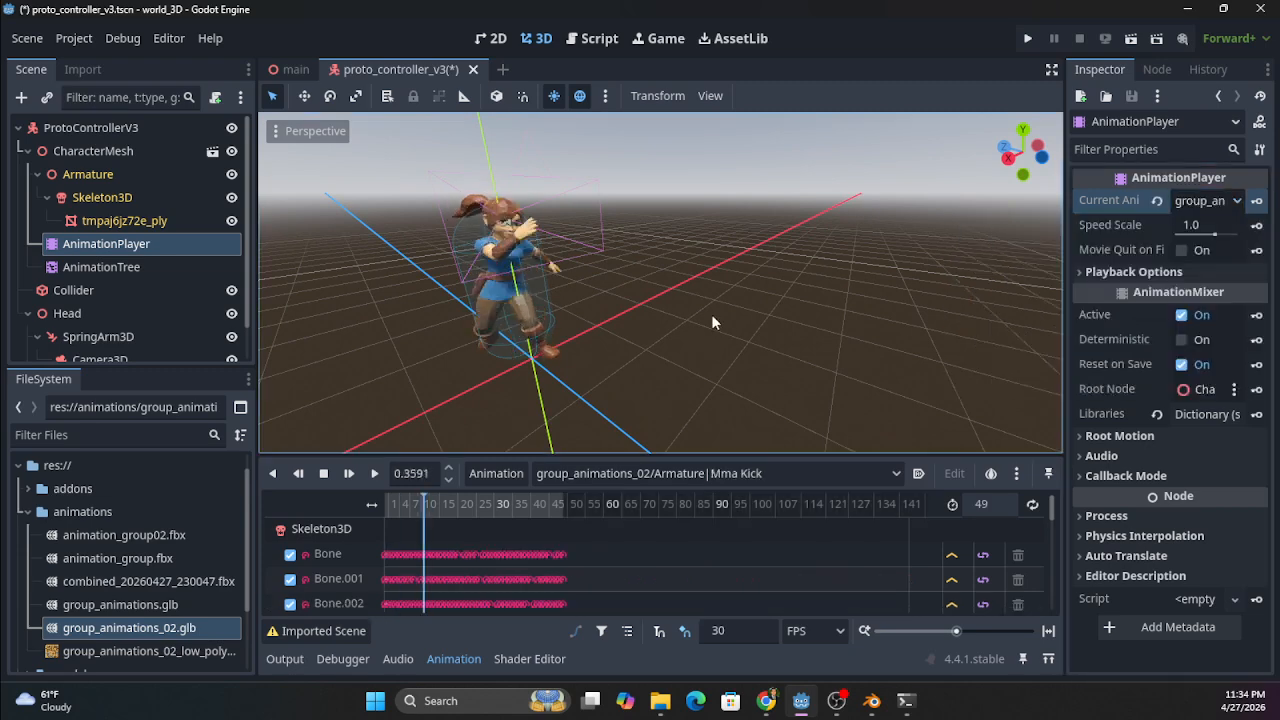
click(1237, 202)
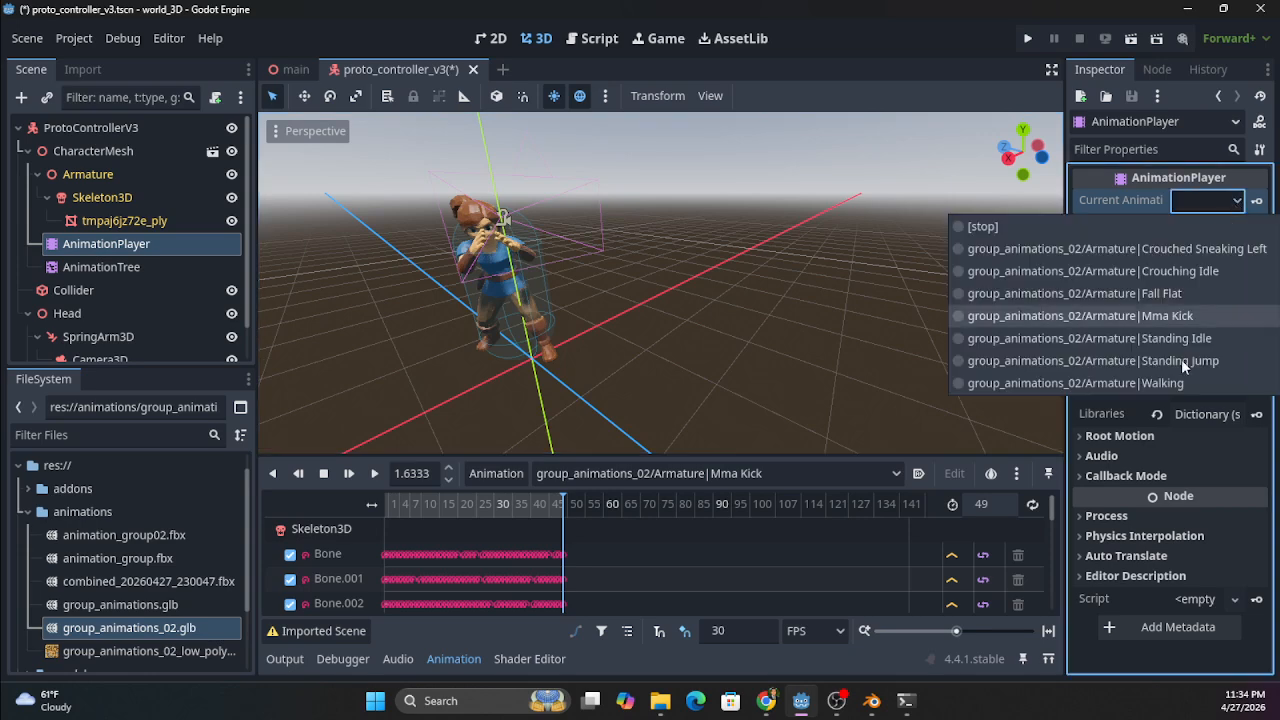
click(1138, 360)
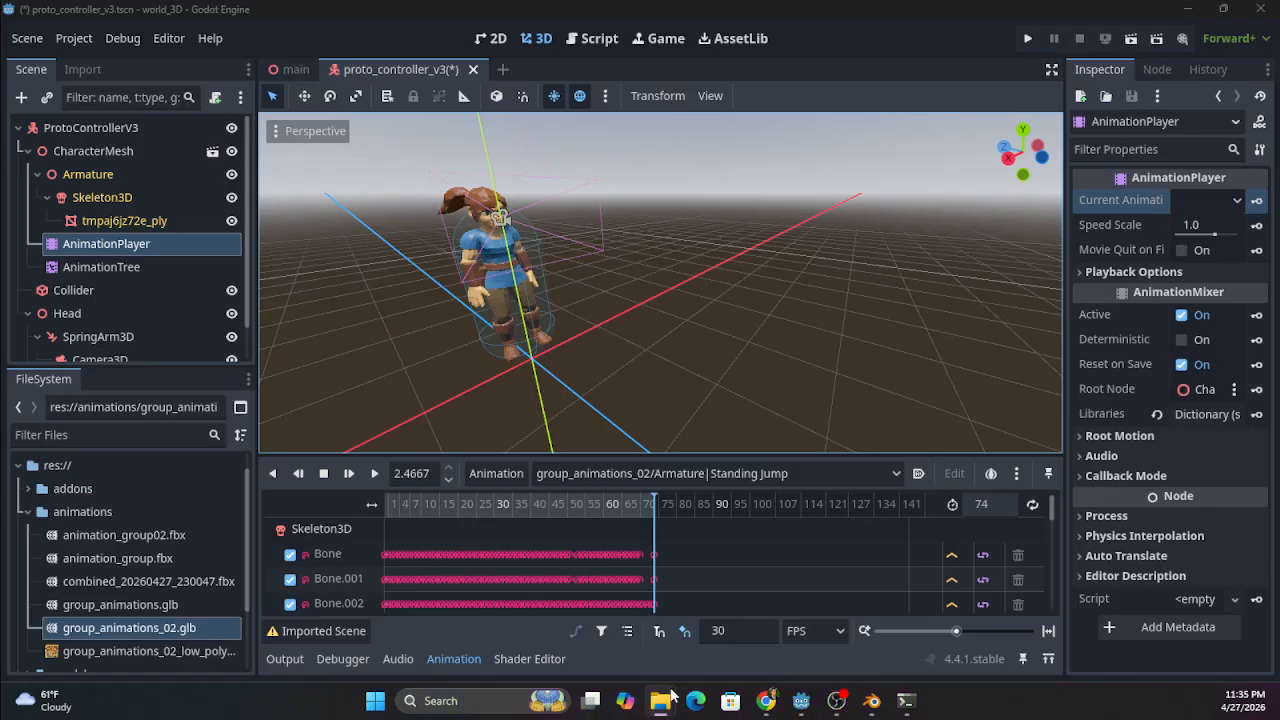
Return to File Explorer, go up to the Combine Animations folder and open combine_animations.py in Notepad++
click(596, 614)
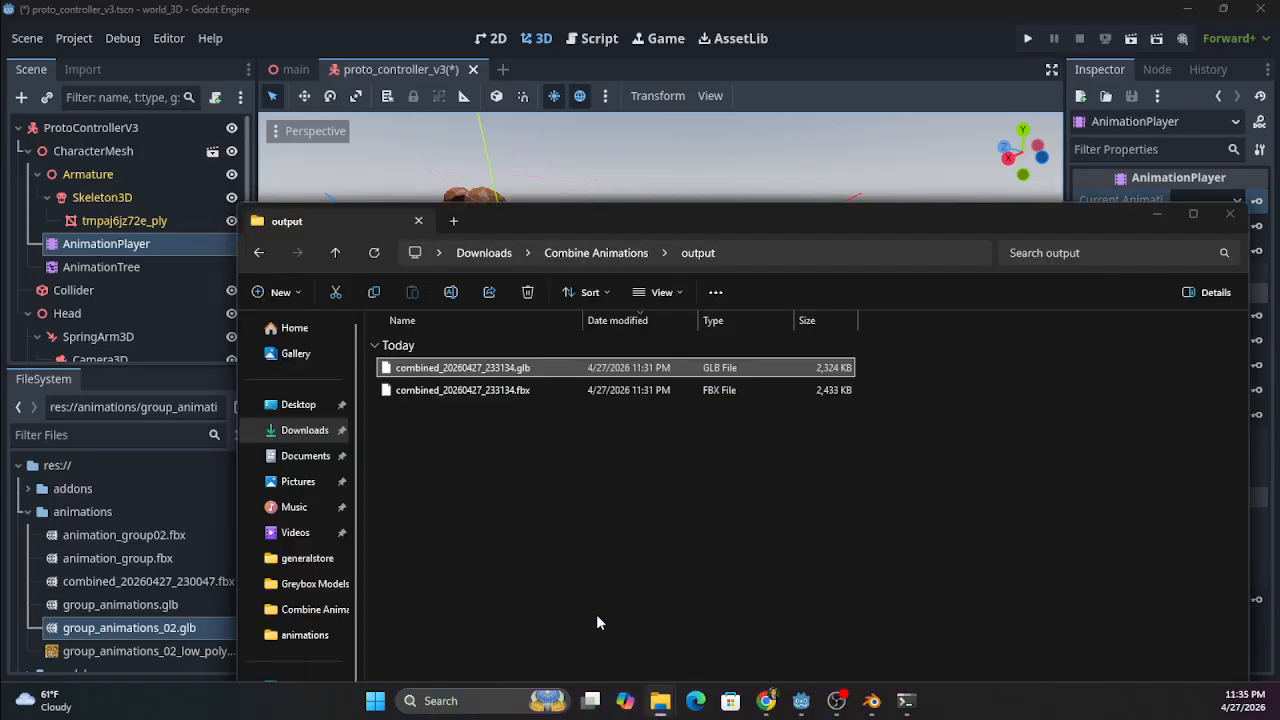
click(648, 256)
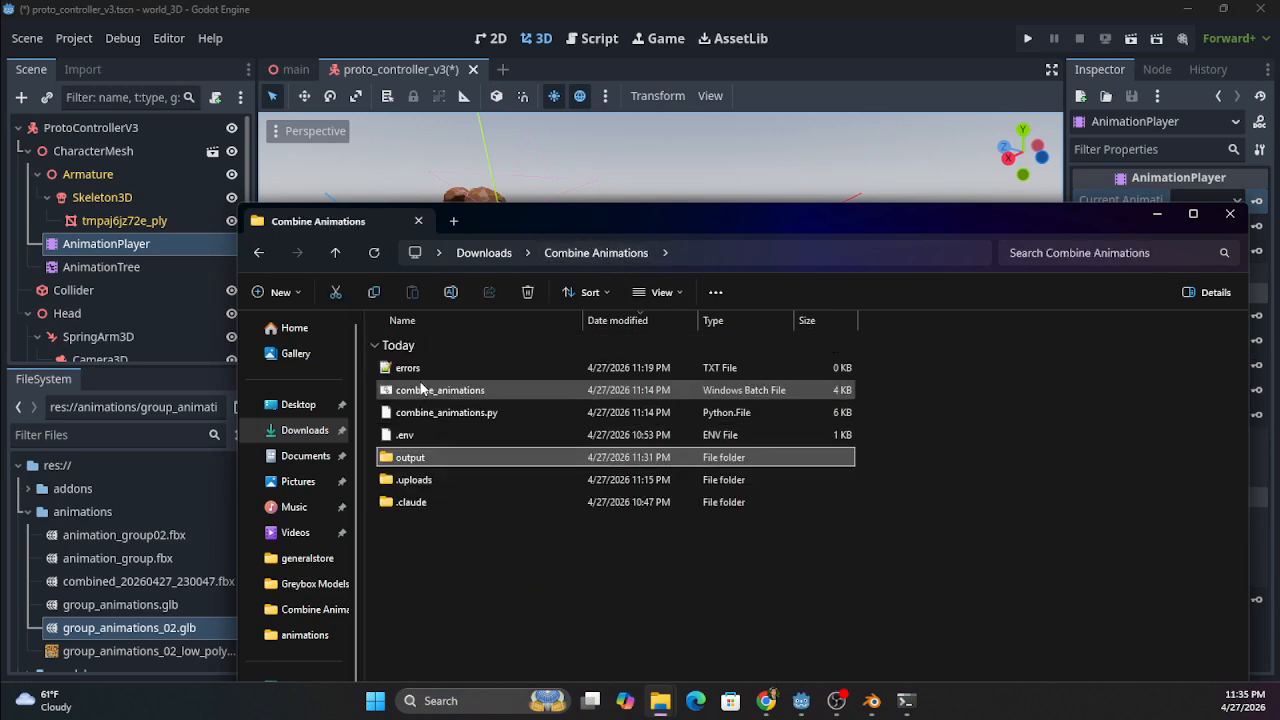
click(436, 410)
right_click(436, 411)
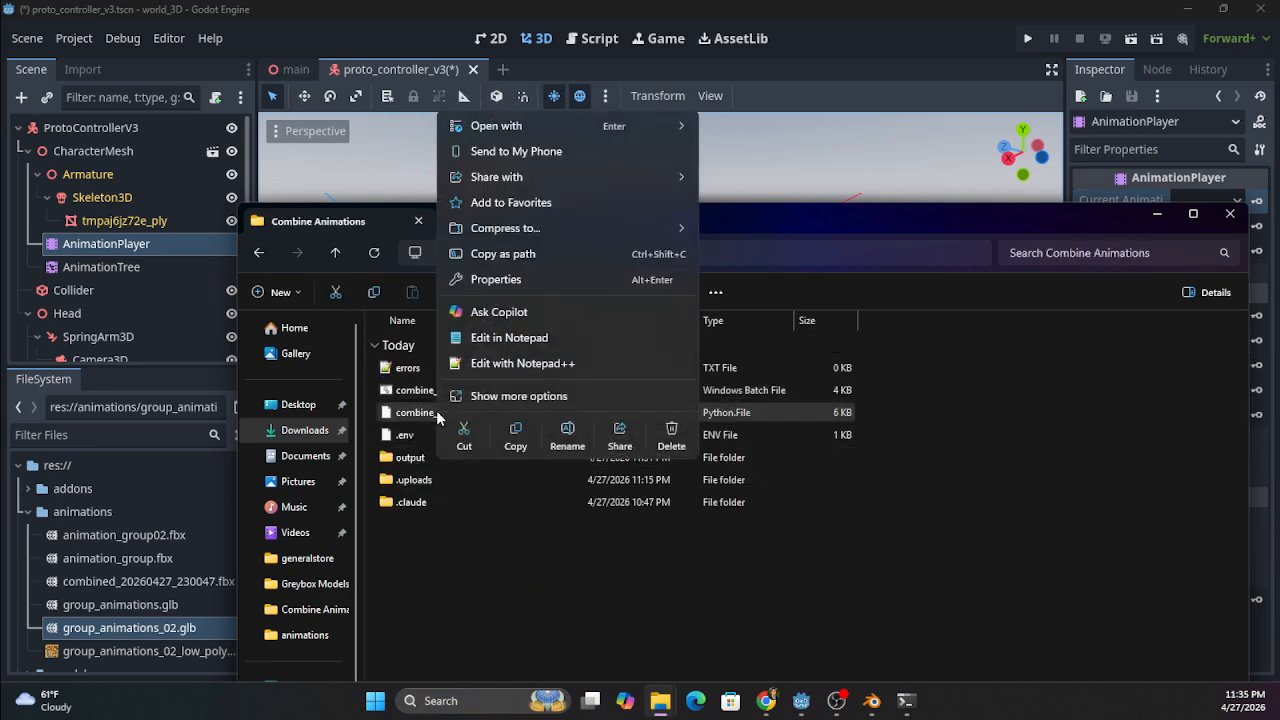
click(524, 364)
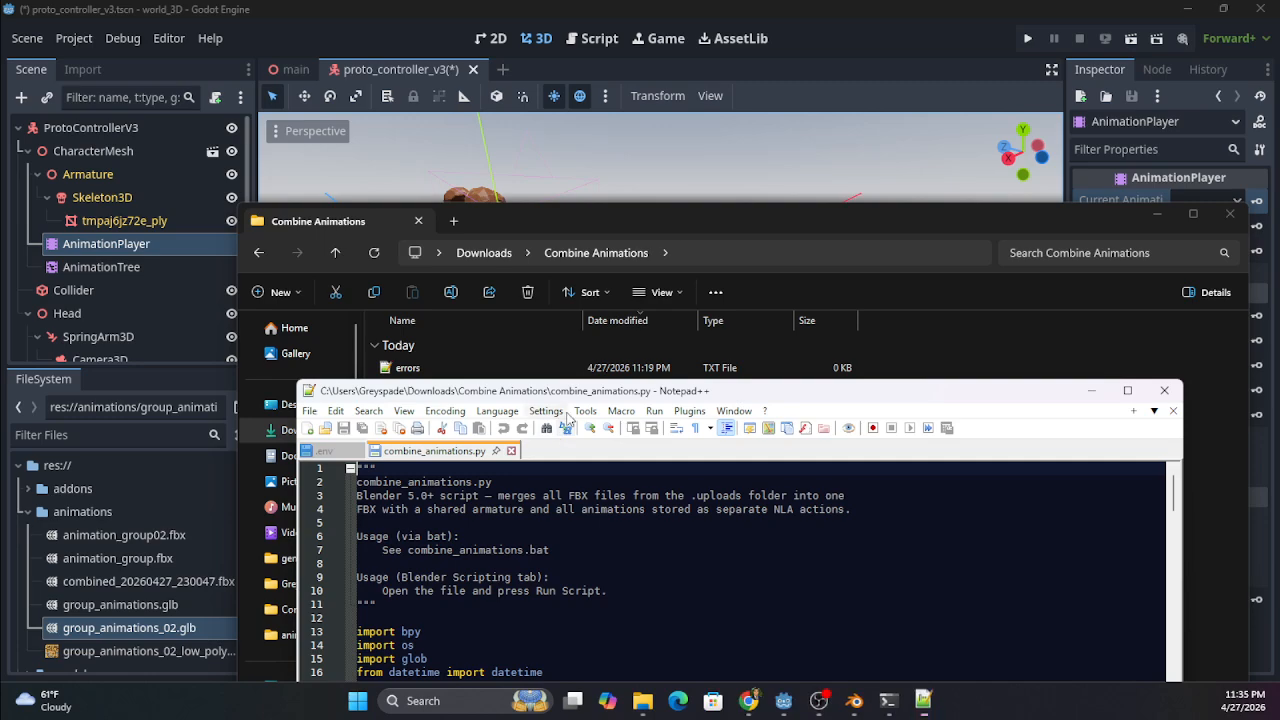
Read through combine_animations.py in Notepad++, return to its beginning, and close Notepad++
scroll(563, 470, down, 20)
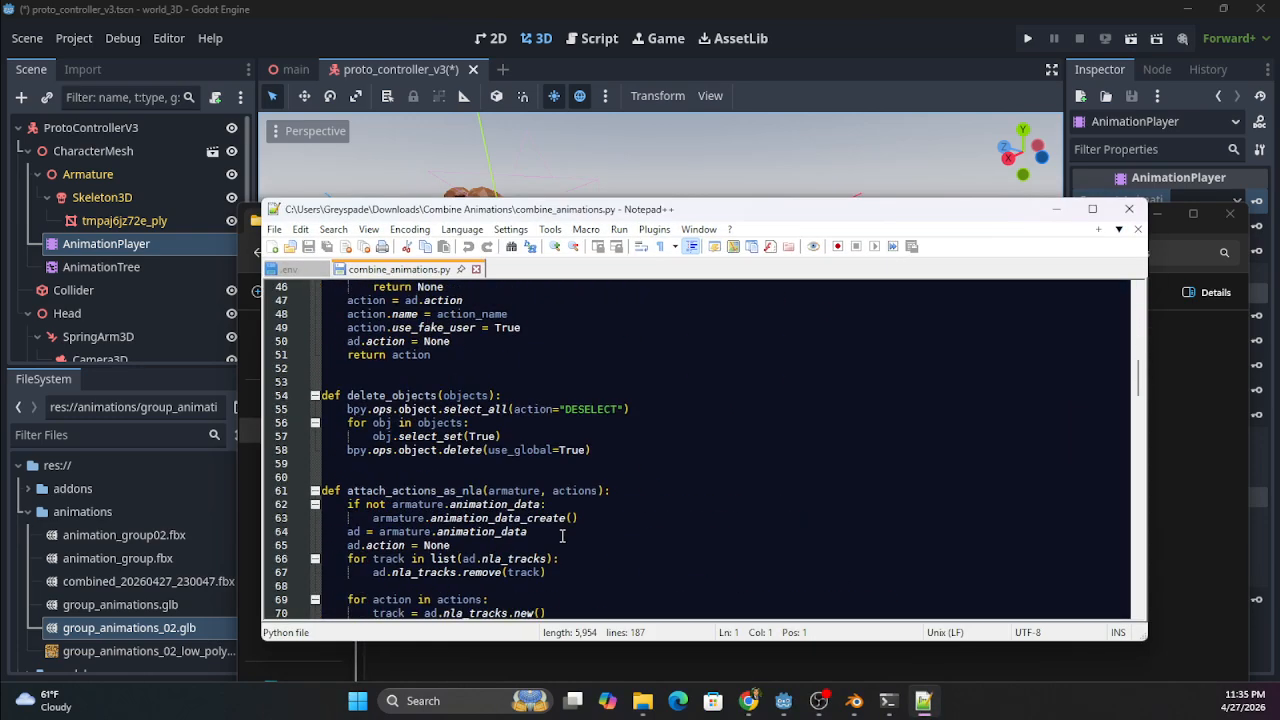
drag(1137, 400, 1137, 290)
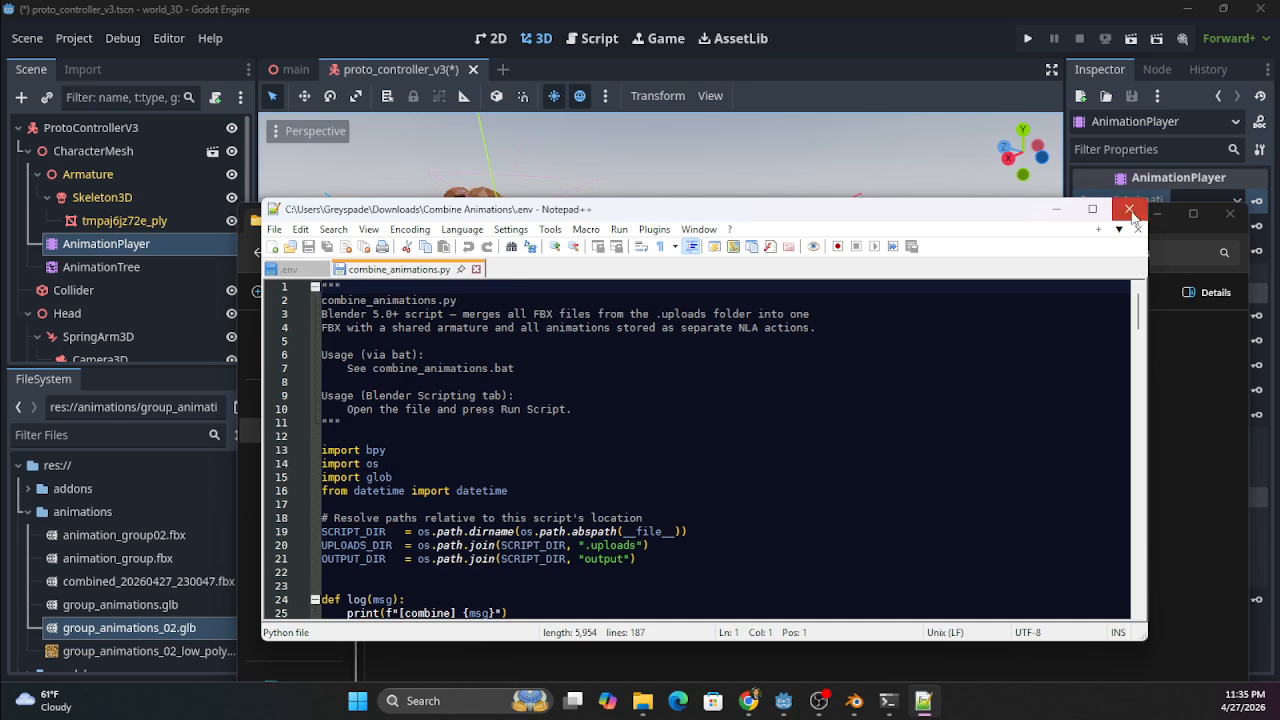
click(1129, 208)
Open the combine_animations batch file in Notepad++ and read through it to the end and back
right_click(427, 392)
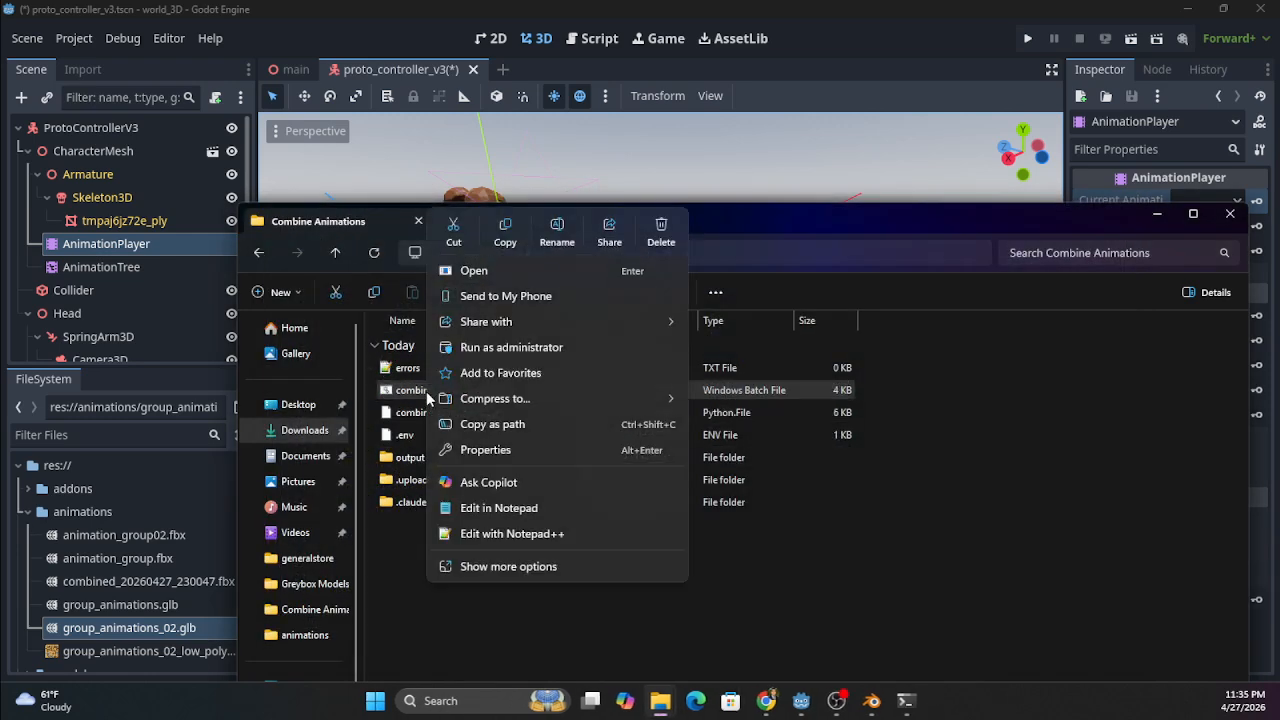
click(525, 534)
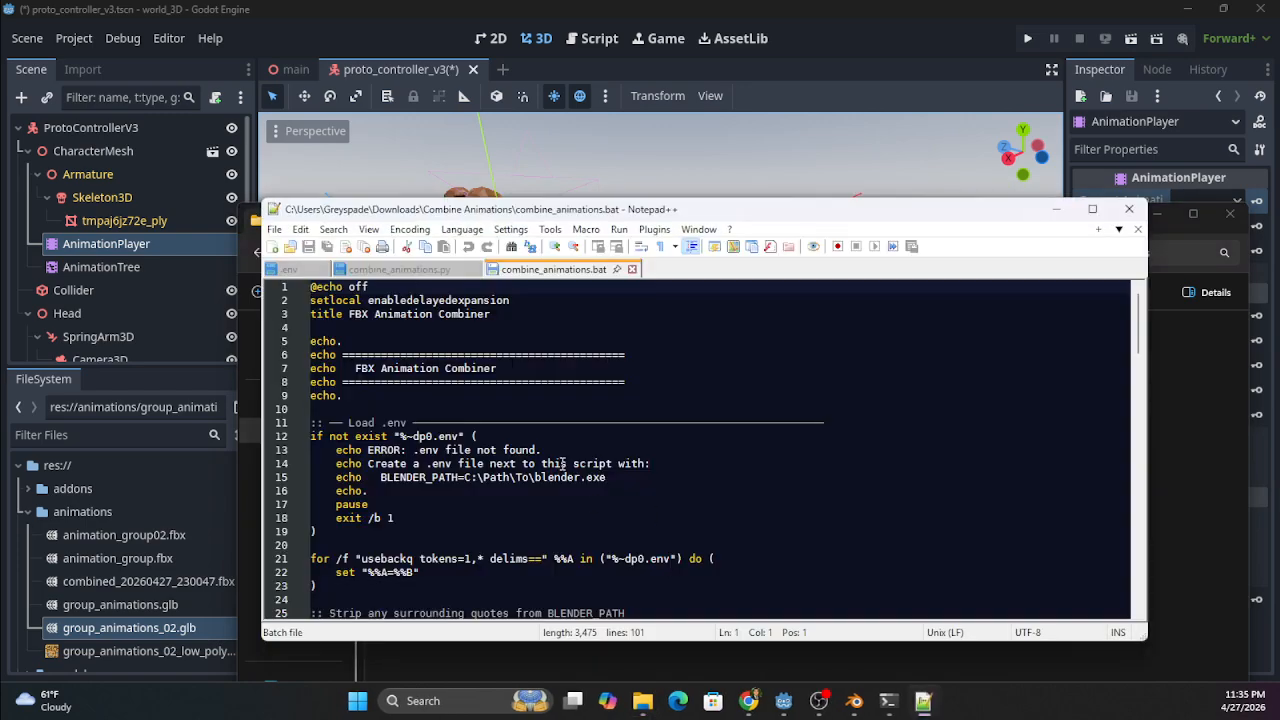
scroll(444, 404, down, 20)
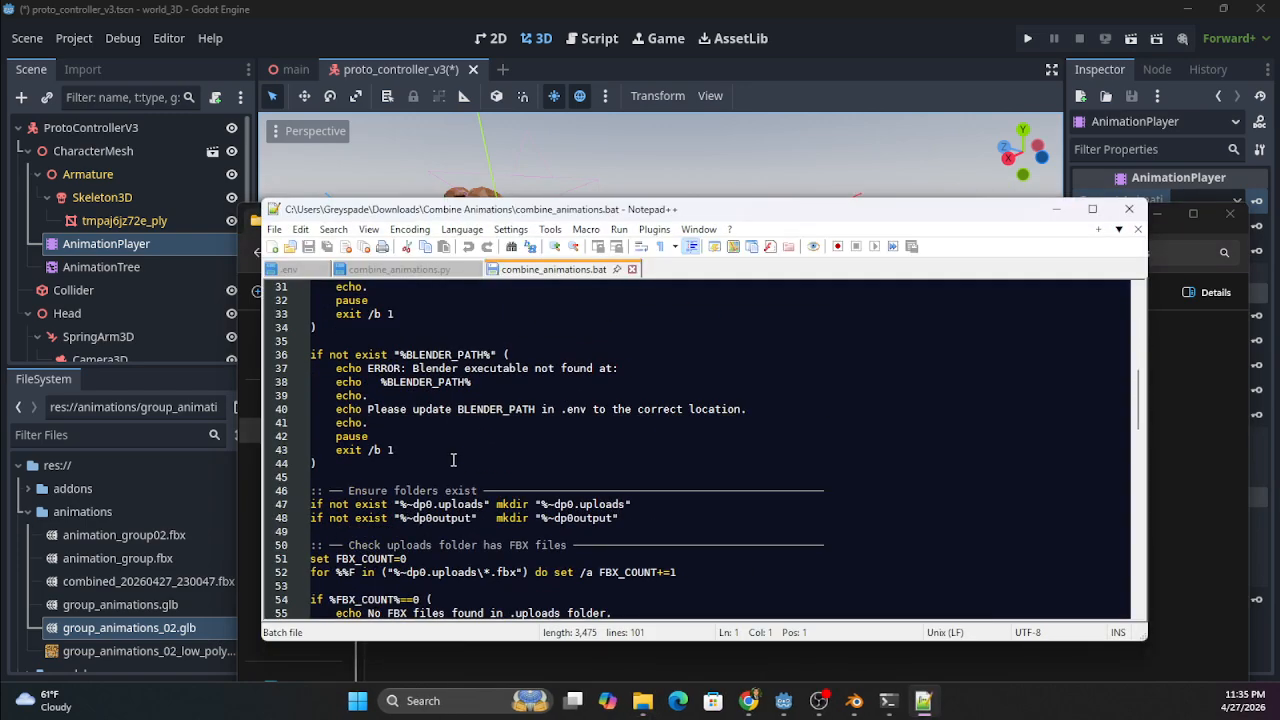
scroll(485, 491, down, 9)
scroll(486, 491, up, 20)
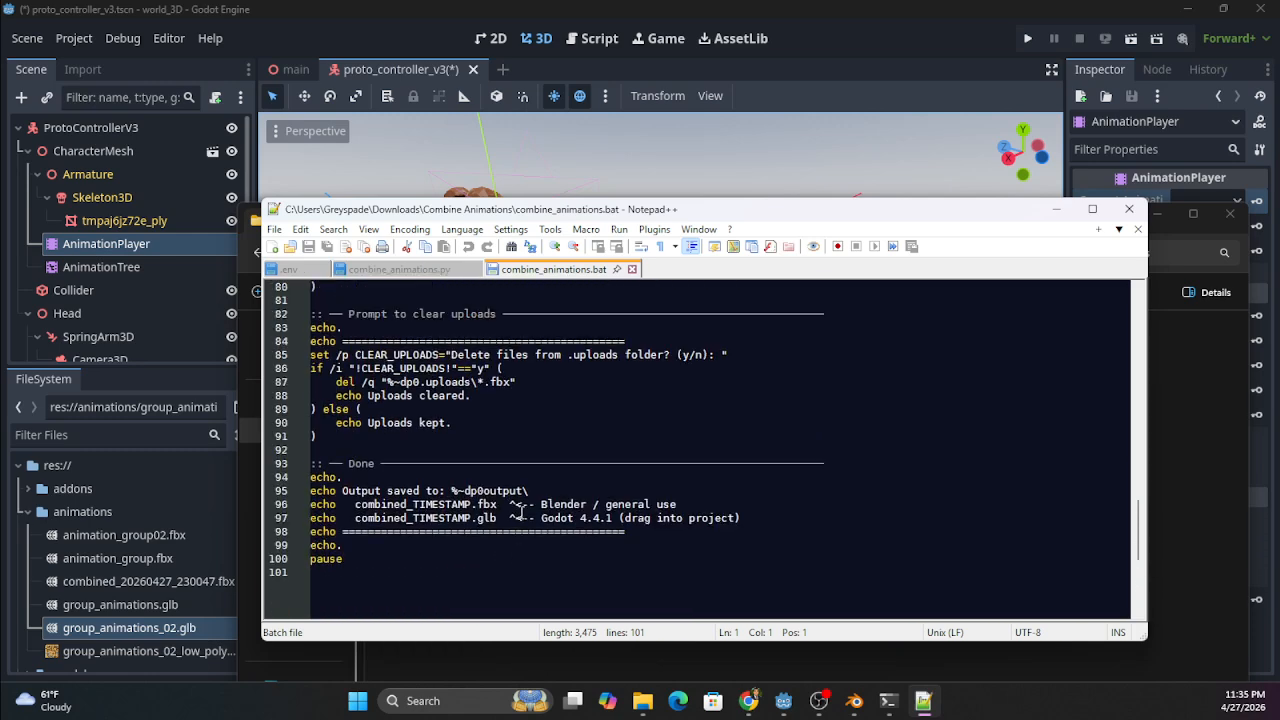
scroll(610, 515, up, 8)
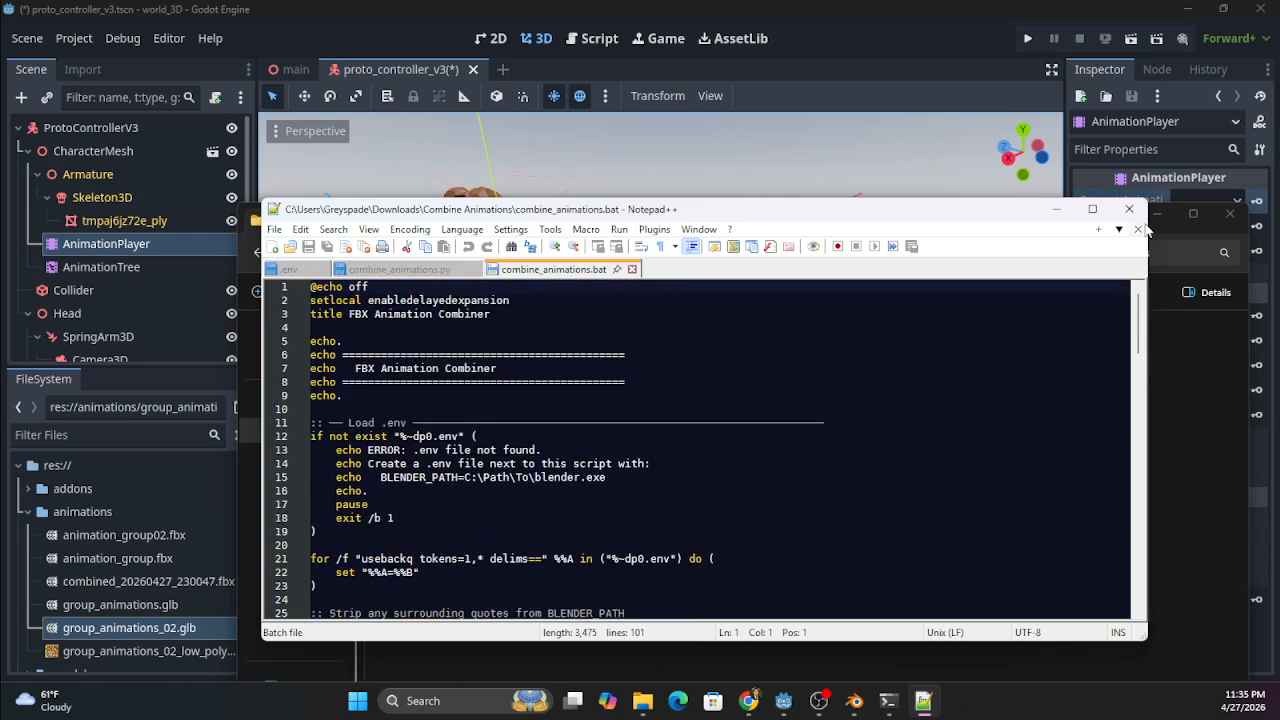
Examine the BLENDER_PATH handling and validation section of combine_animations.bat, highlighting the end of the quote-stripping line, and close Notepad++
scroll(454, 467, down, 3)
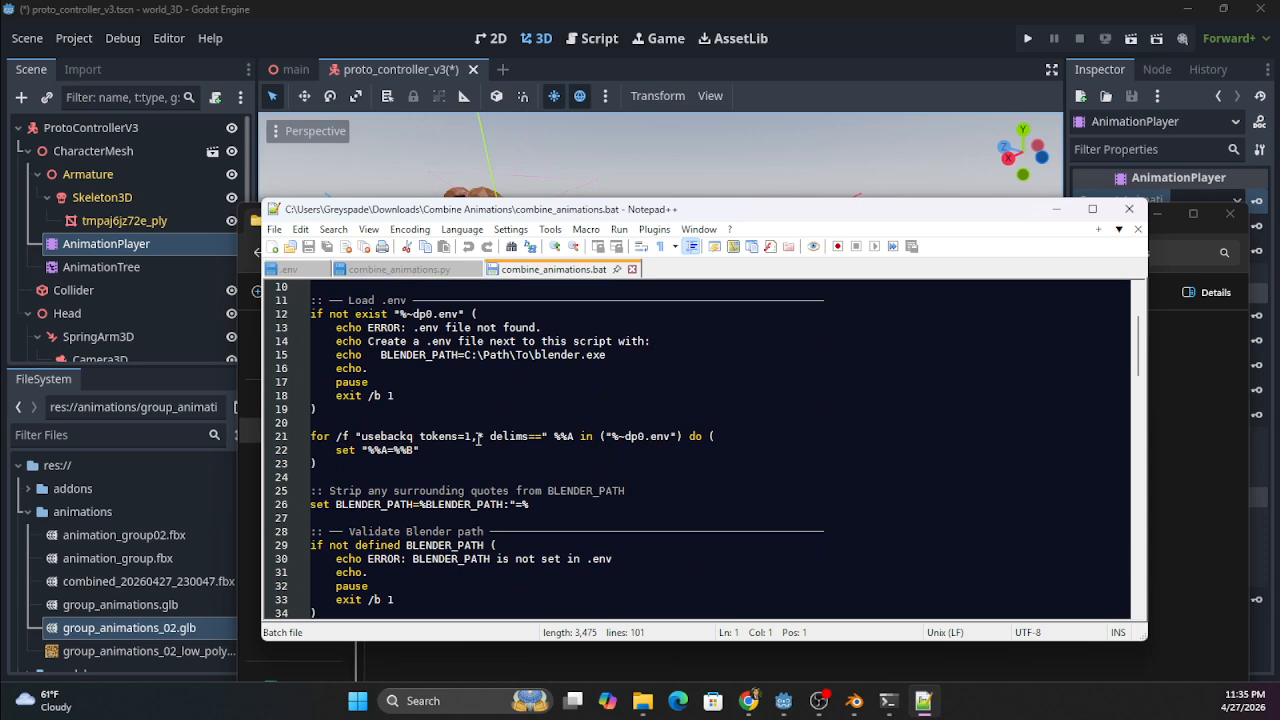
scroll(478, 440, down, 4)
drag(538, 346, 511, 347)
scroll(592, 506, down, 2)
scroll(592, 516, up, 3)
scroll(485, 370, down, 1)
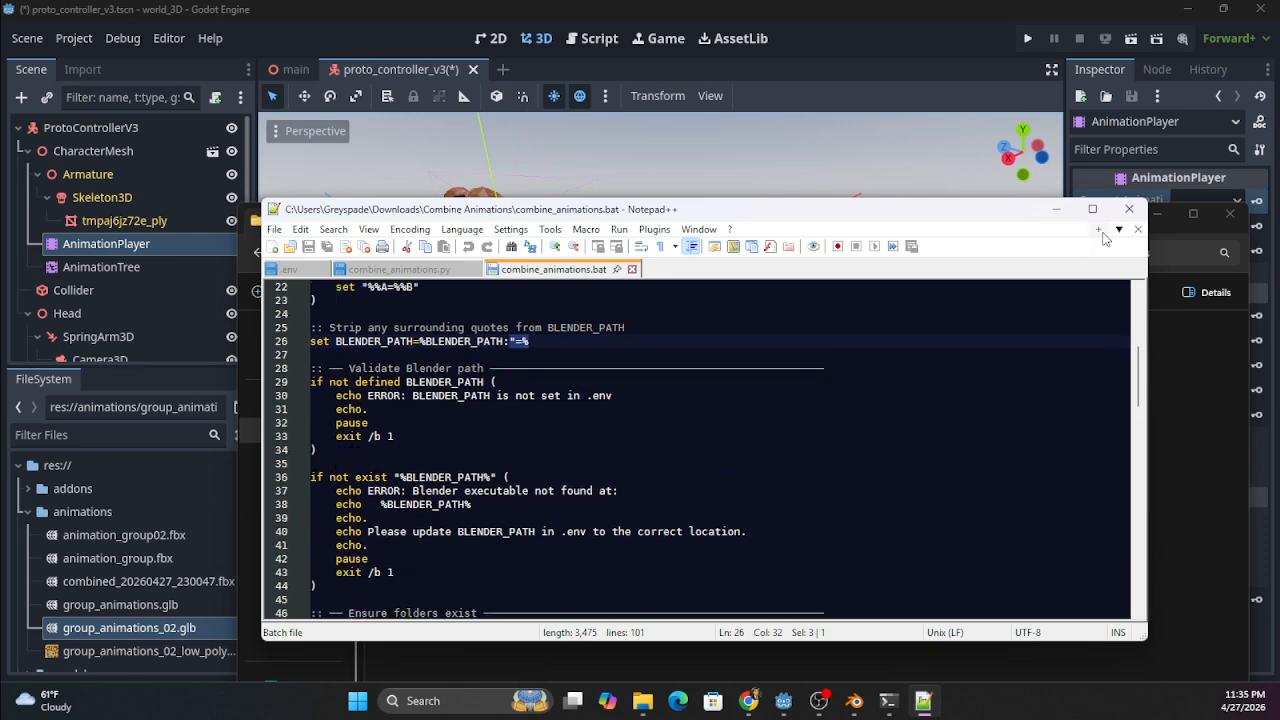
click(1129, 209)
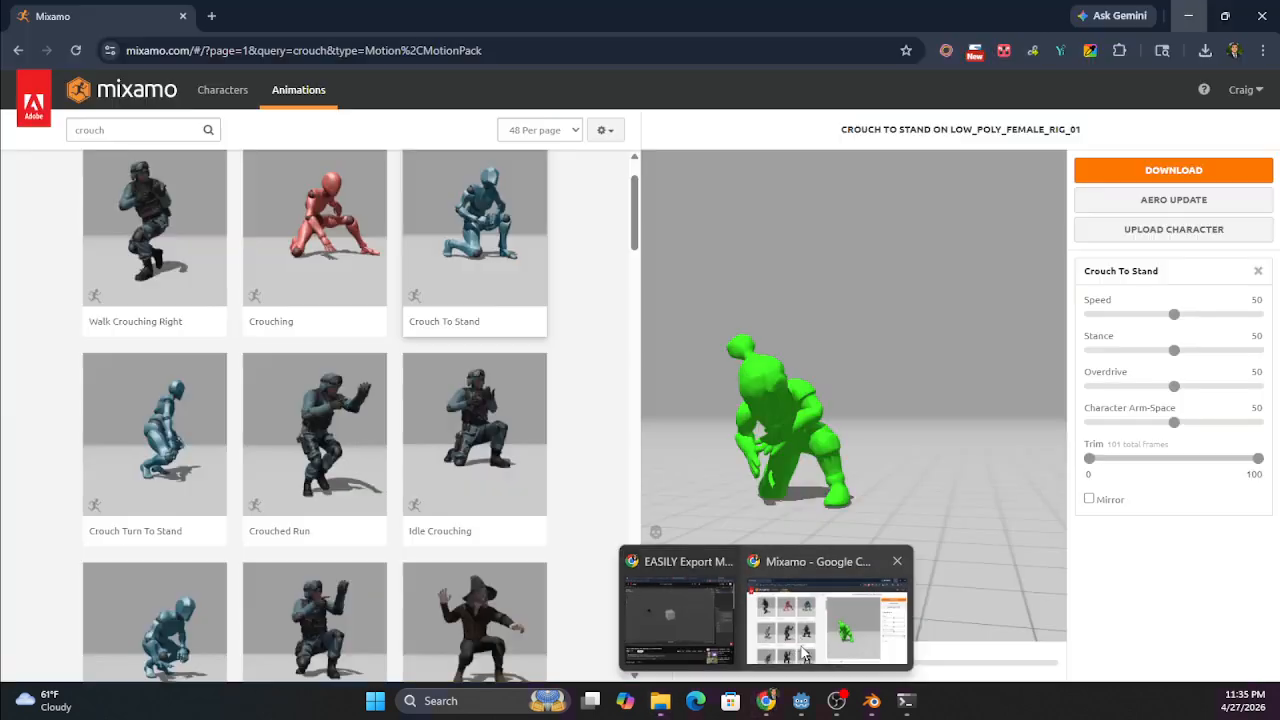
Switch to Mixamo in Chrome, look over the crouch animations, and return to File Explorer to check the .uploads folder
click(820, 620)
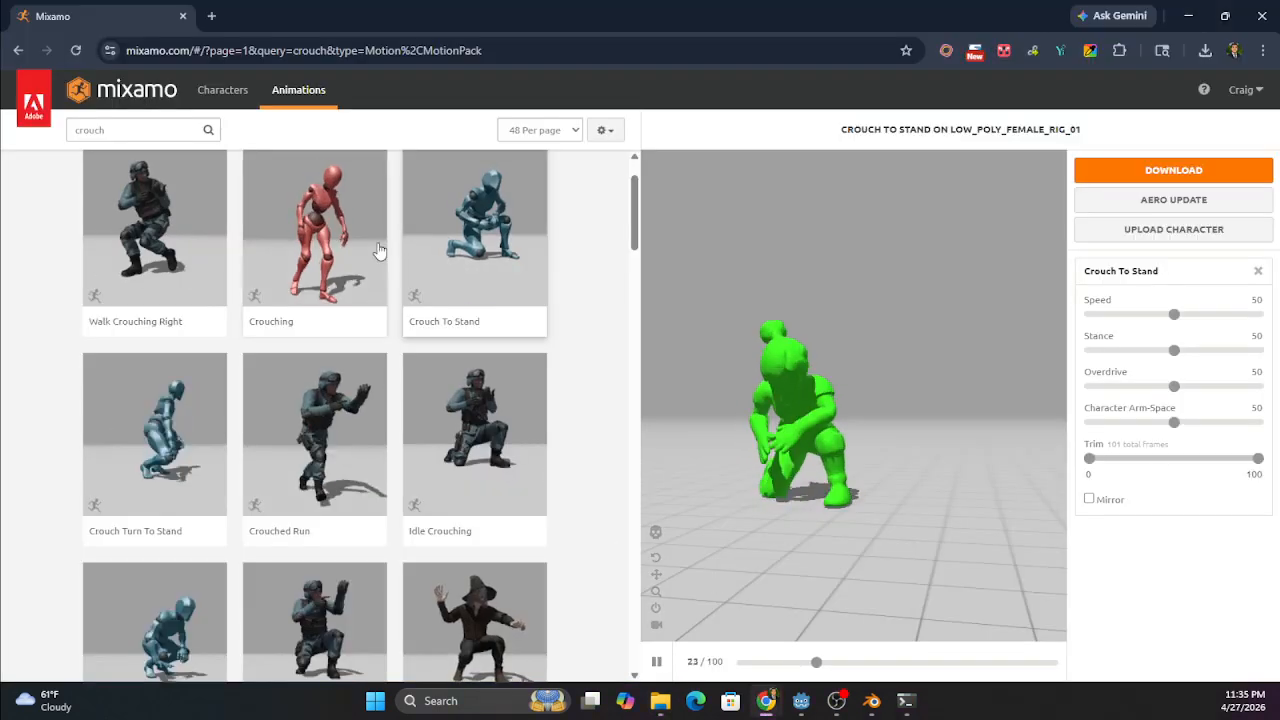
scroll(534, 491, down, 5)
scroll(534, 491, up, 7)
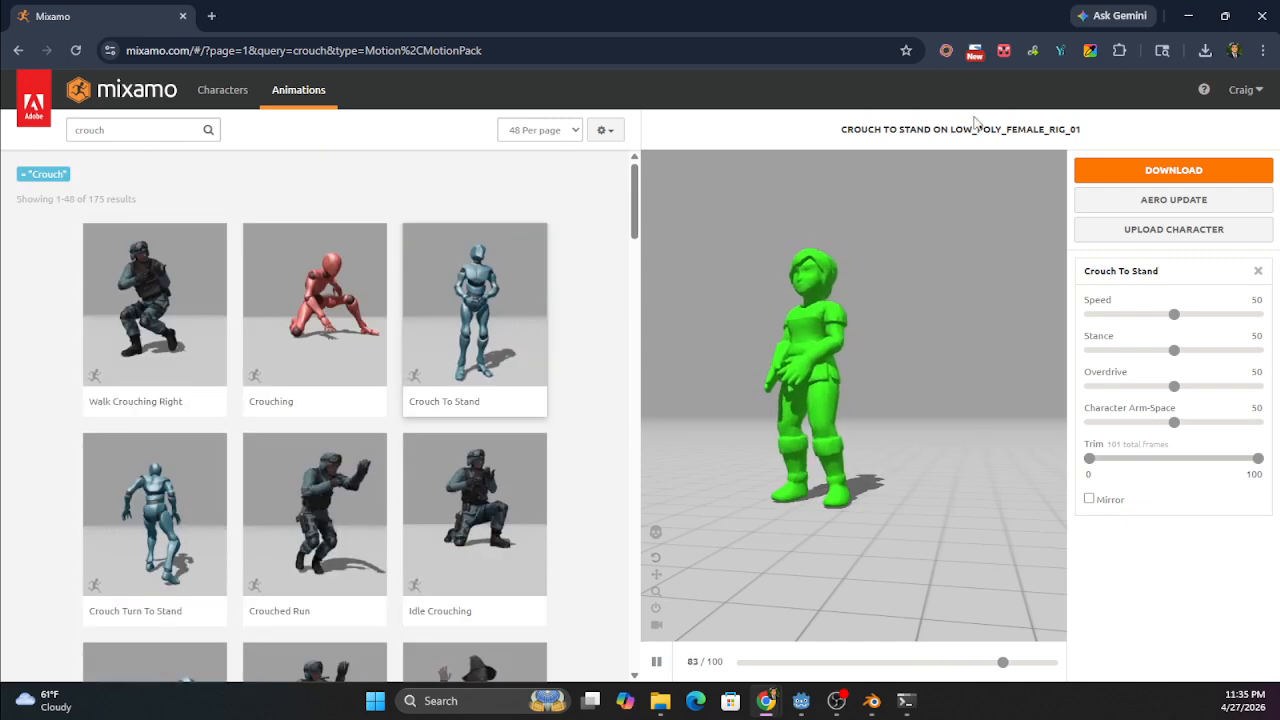
click(1189, 20)
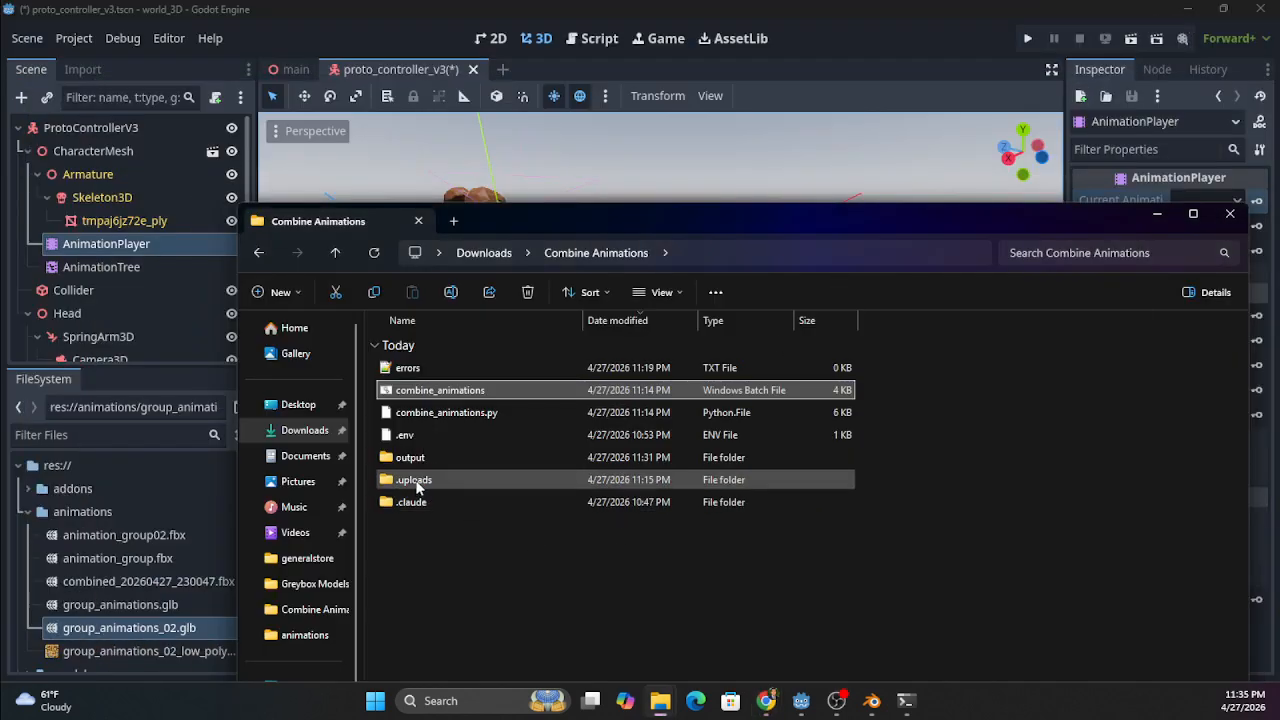
double_click(416, 482)
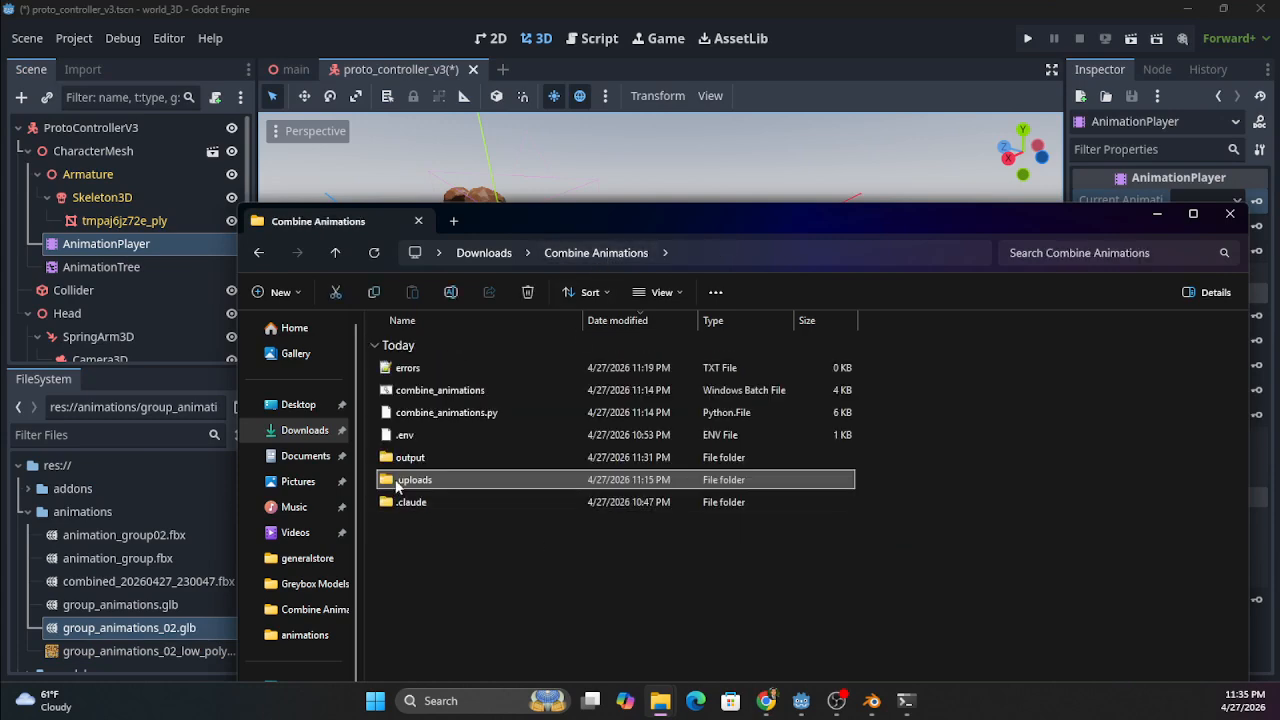
Open the .env file in Notepad++, look at the BLENDER_PATH value, and close Notepad++
click(412, 438)
right_click(412, 440)
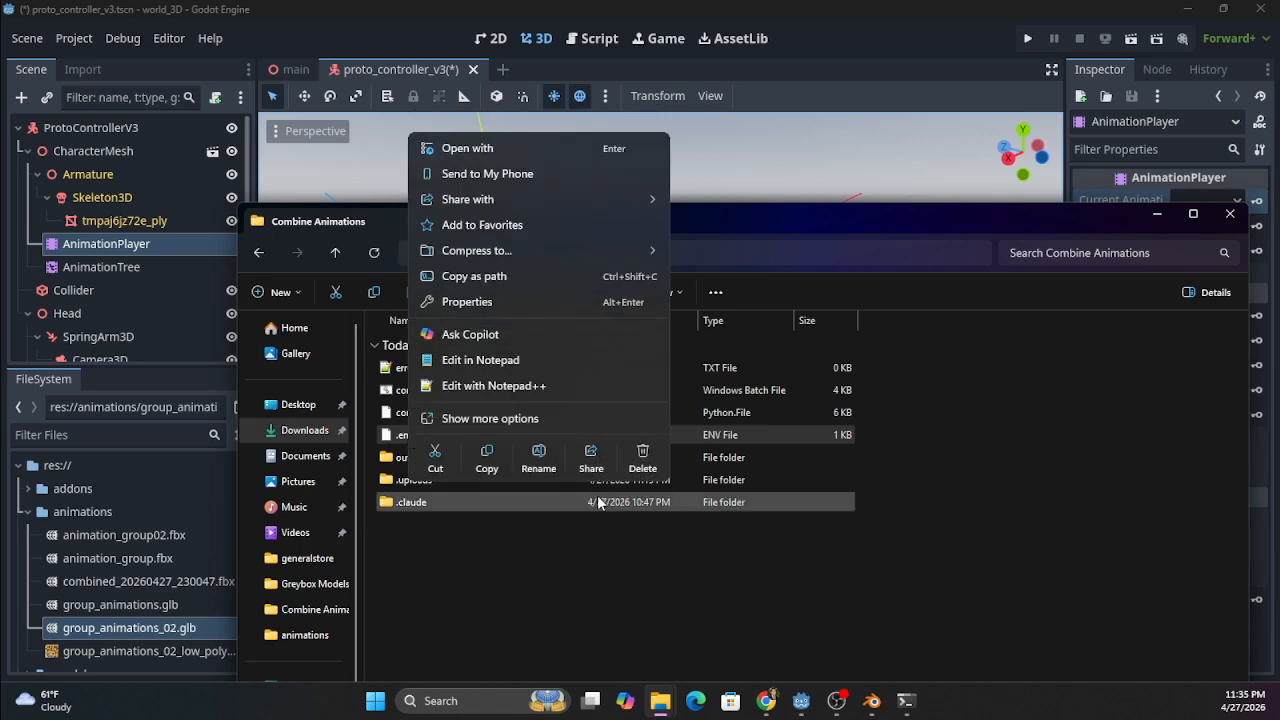
click(494, 385)
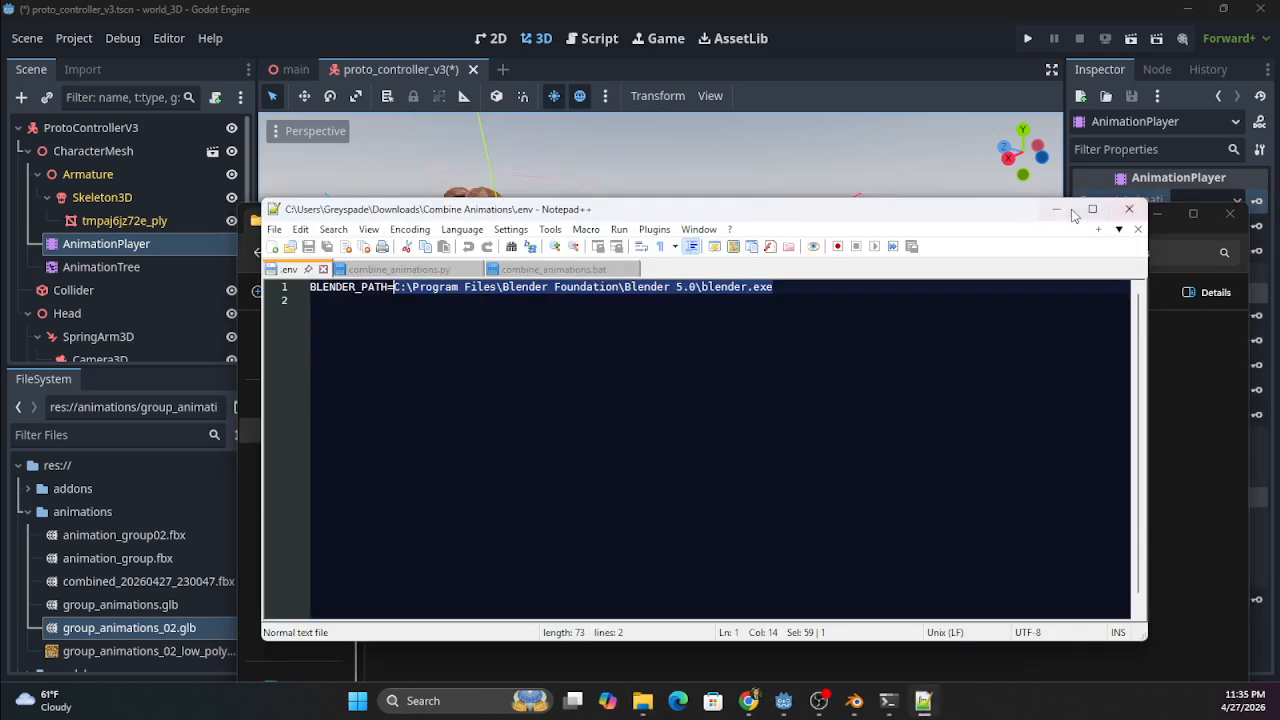
click(1129, 209)
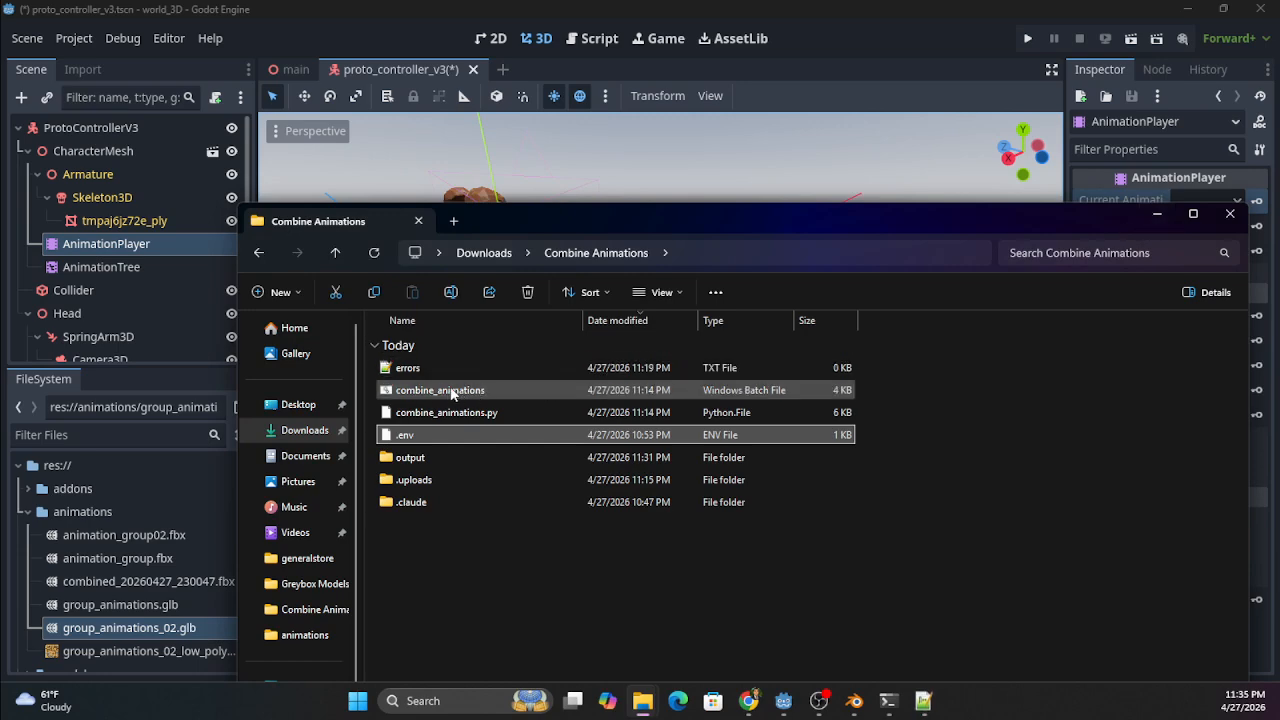
Open the output folder inside Combine Animations and move its window lower over Godot
click(422, 463)
double_click(422, 460)
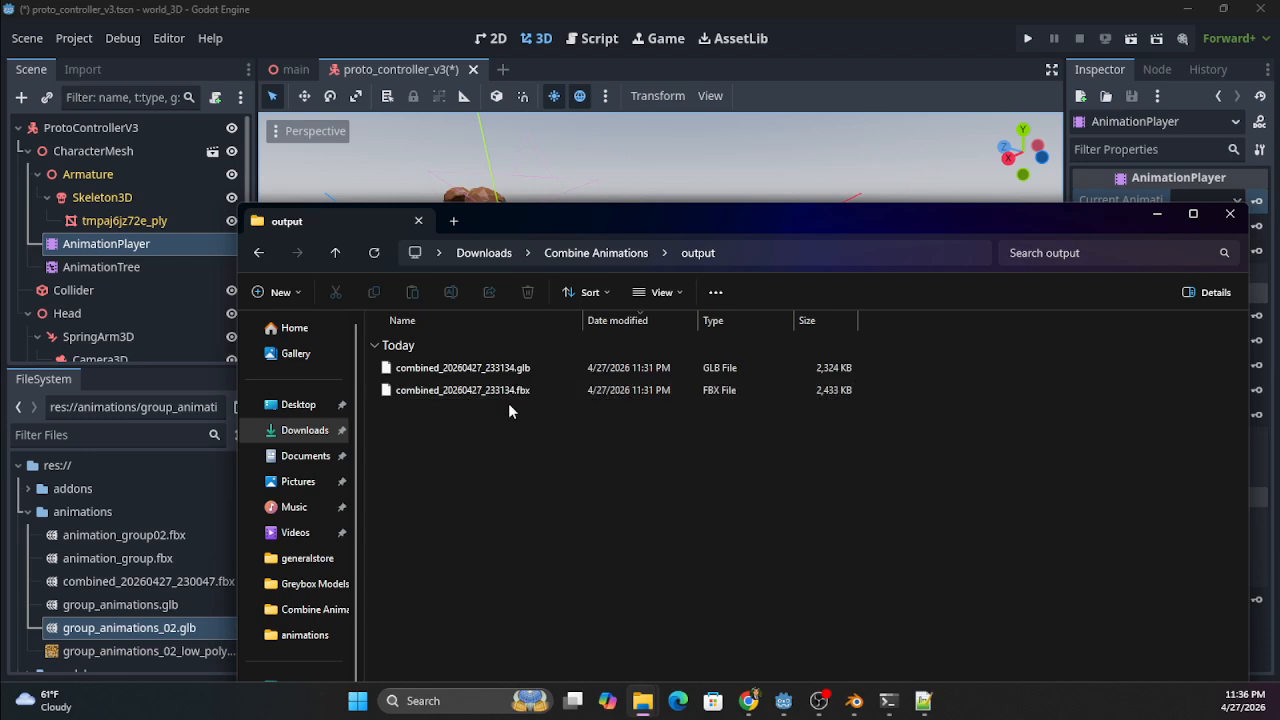
drag(673, 215, 695, 283)
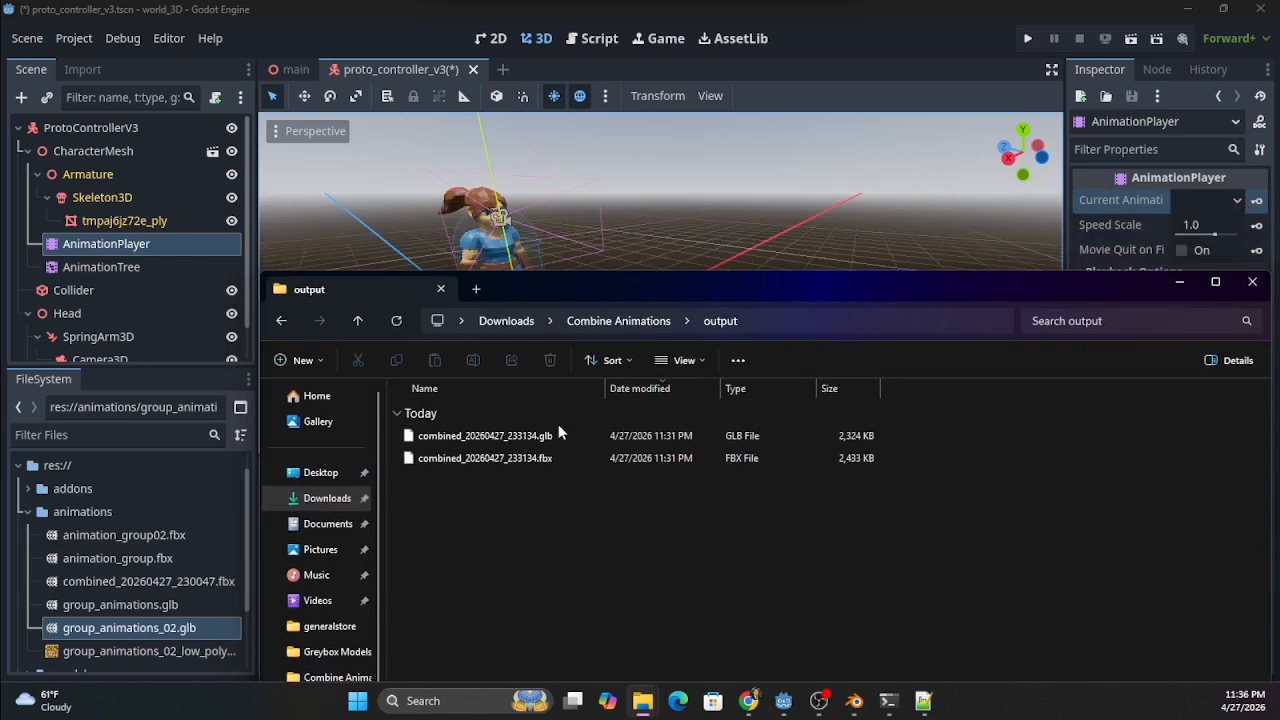
Switch to Godot and look at the available Import As types for group_animations_02.glb
scroll(185, 555, down, 1)
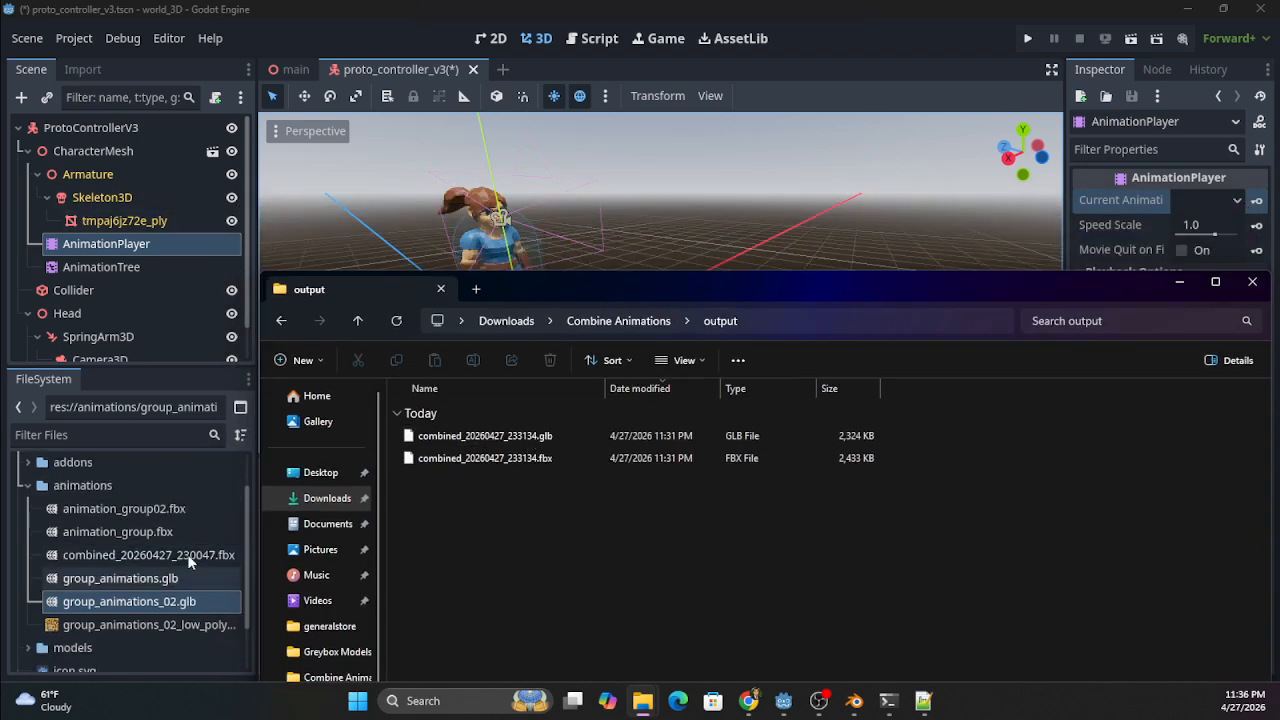
click(145, 612)
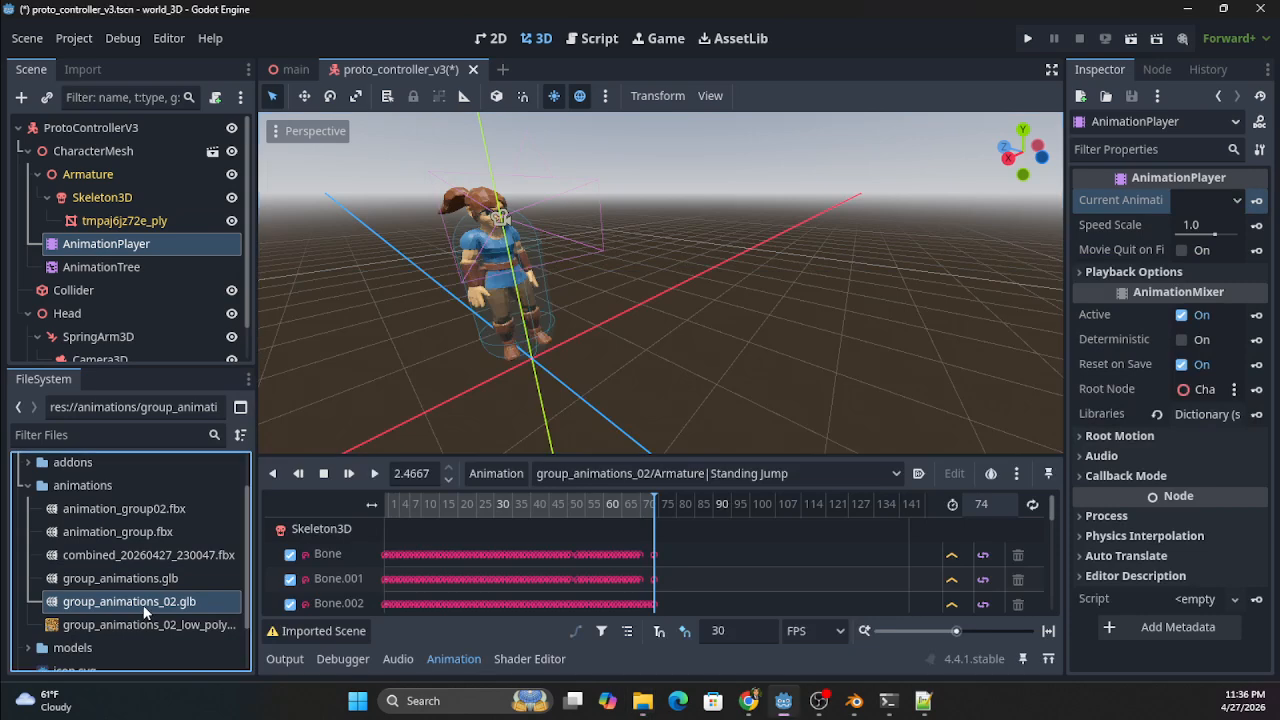
click(74, 68)
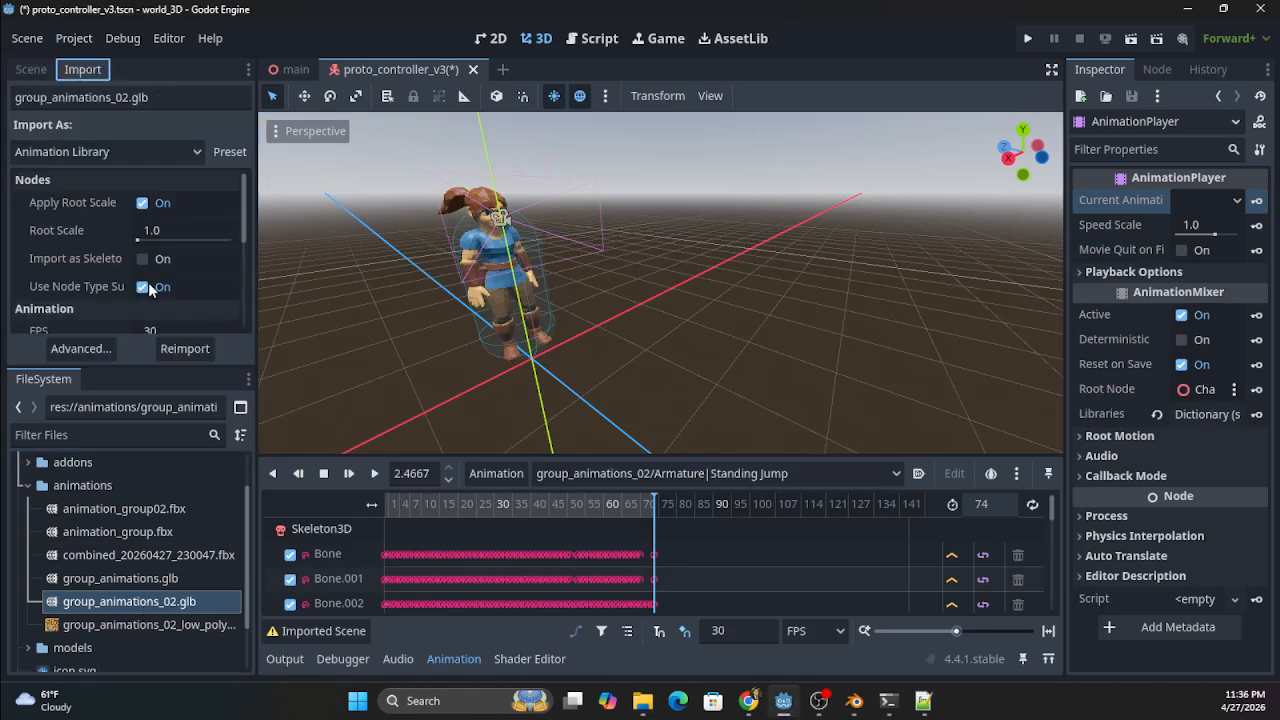
click(118, 152)
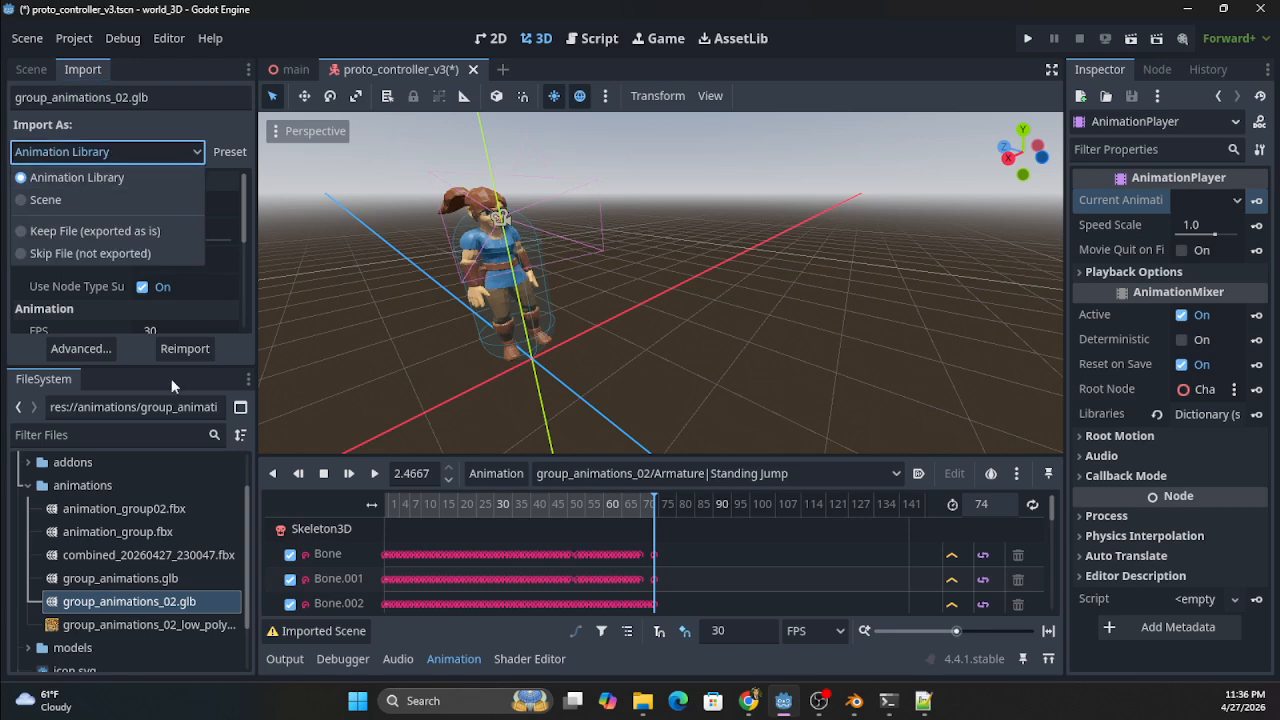
click(145, 352)
Return to the scene tree, look at the ProtoControllerV3, AnimationTree and mesh nodes, and select the AnimationPlayer
click(50, 68)
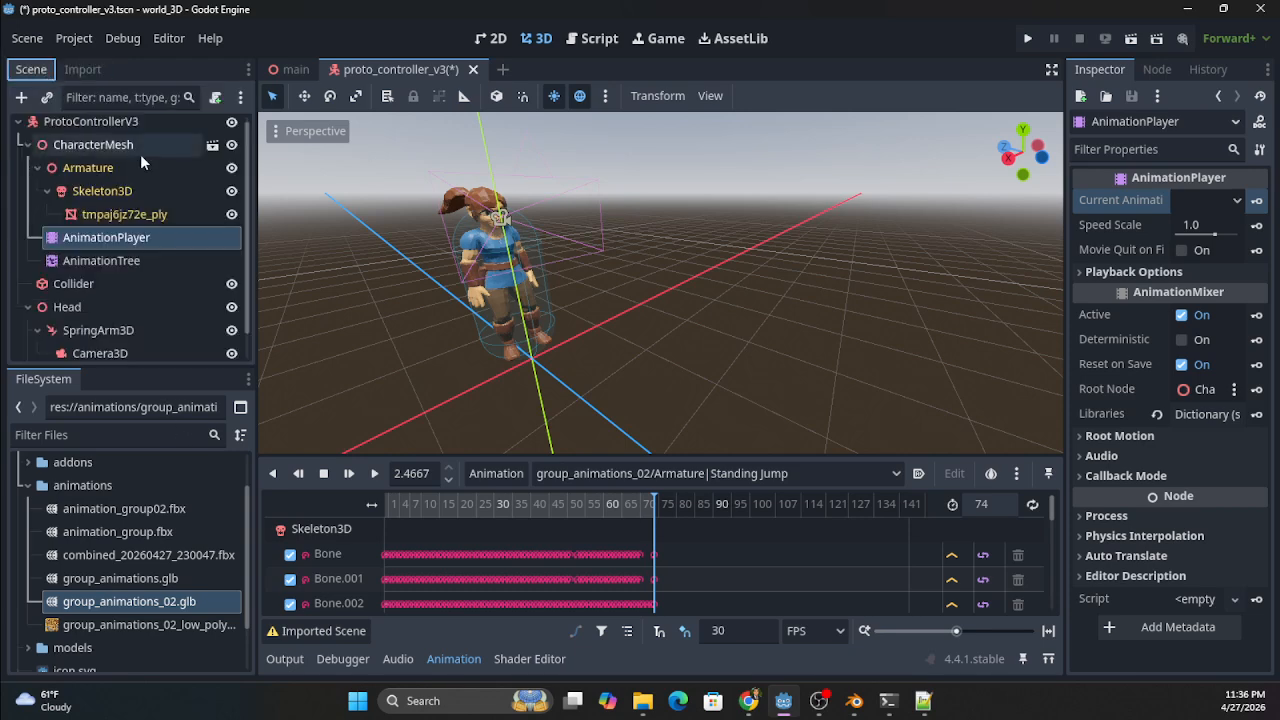
click(69, 124)
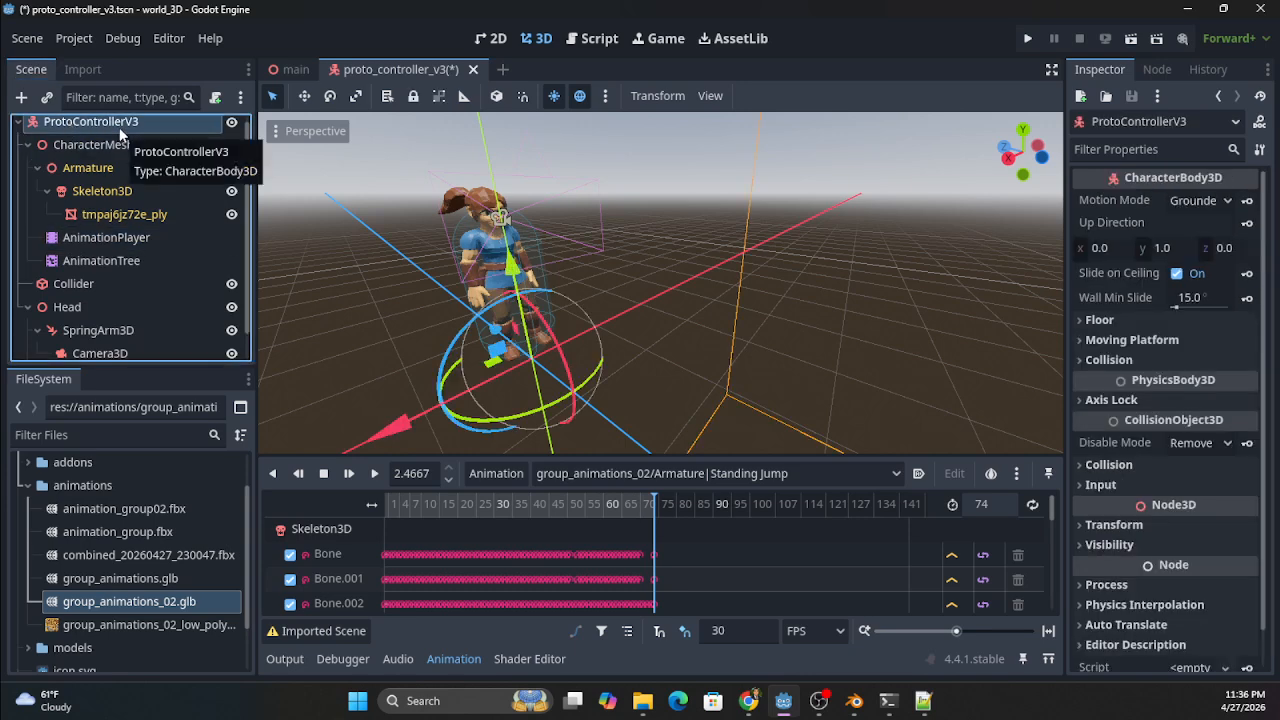
click(104, 237)
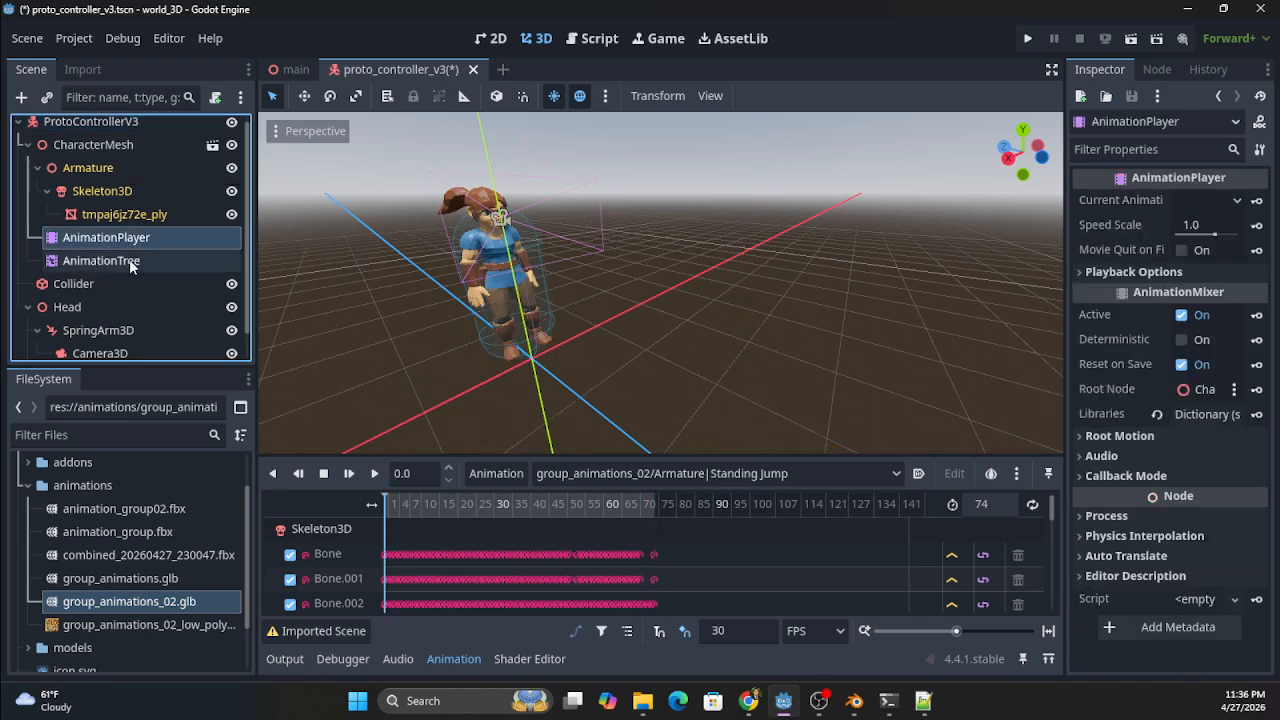
click(128, 261)
click(130, 214)
click(134, 239)
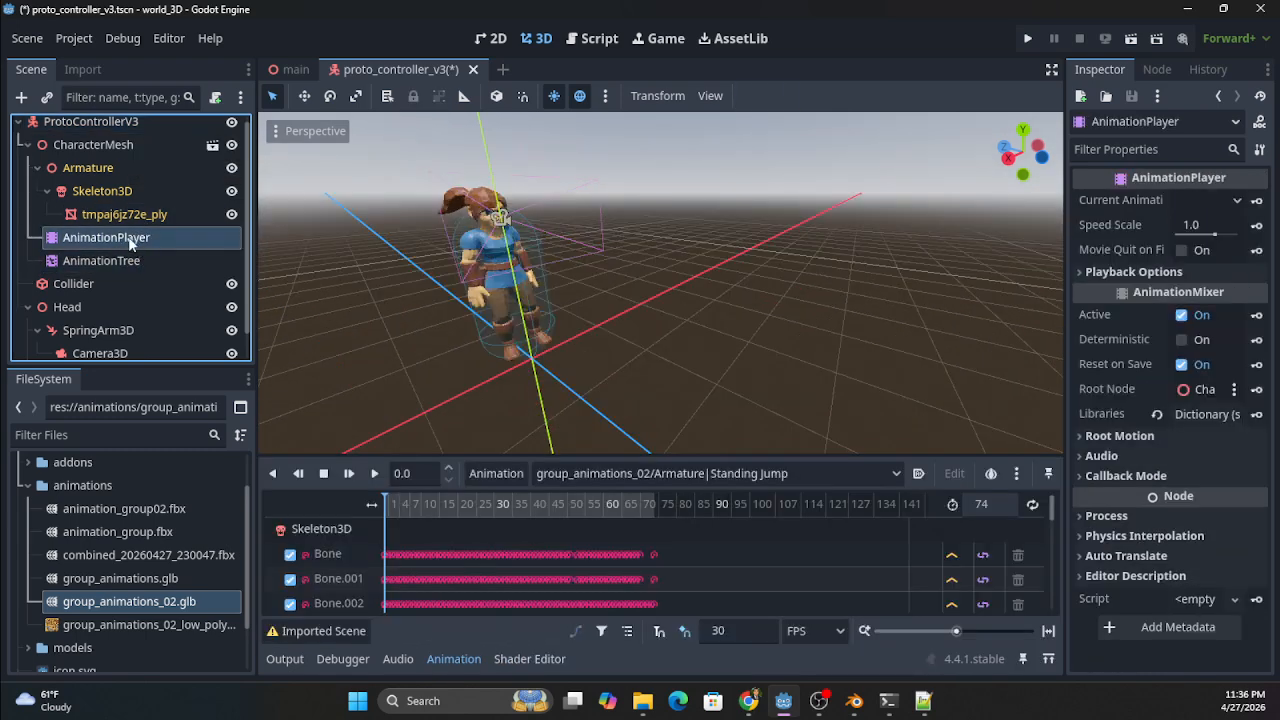
View the AnimationPlayer's animation libraries and the file browser for loading a library, closing both without loading anything
click(485, 469)
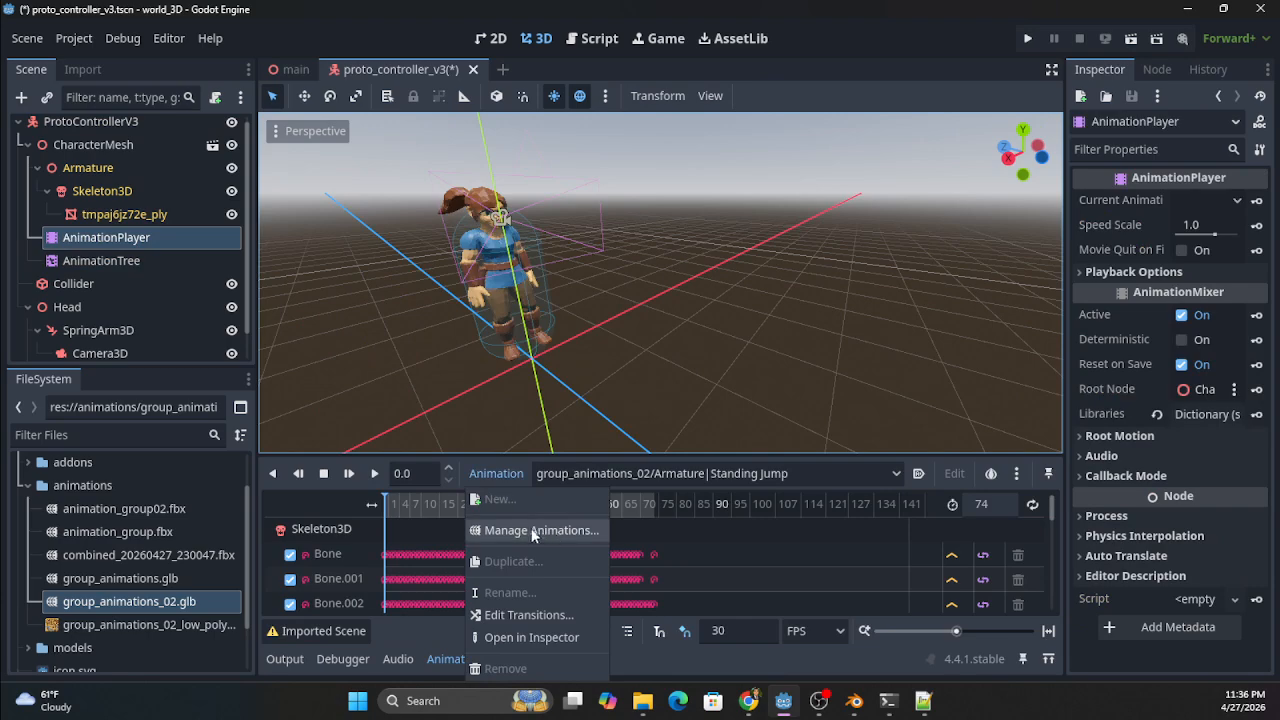
click(556, 531)
click(910, 199)
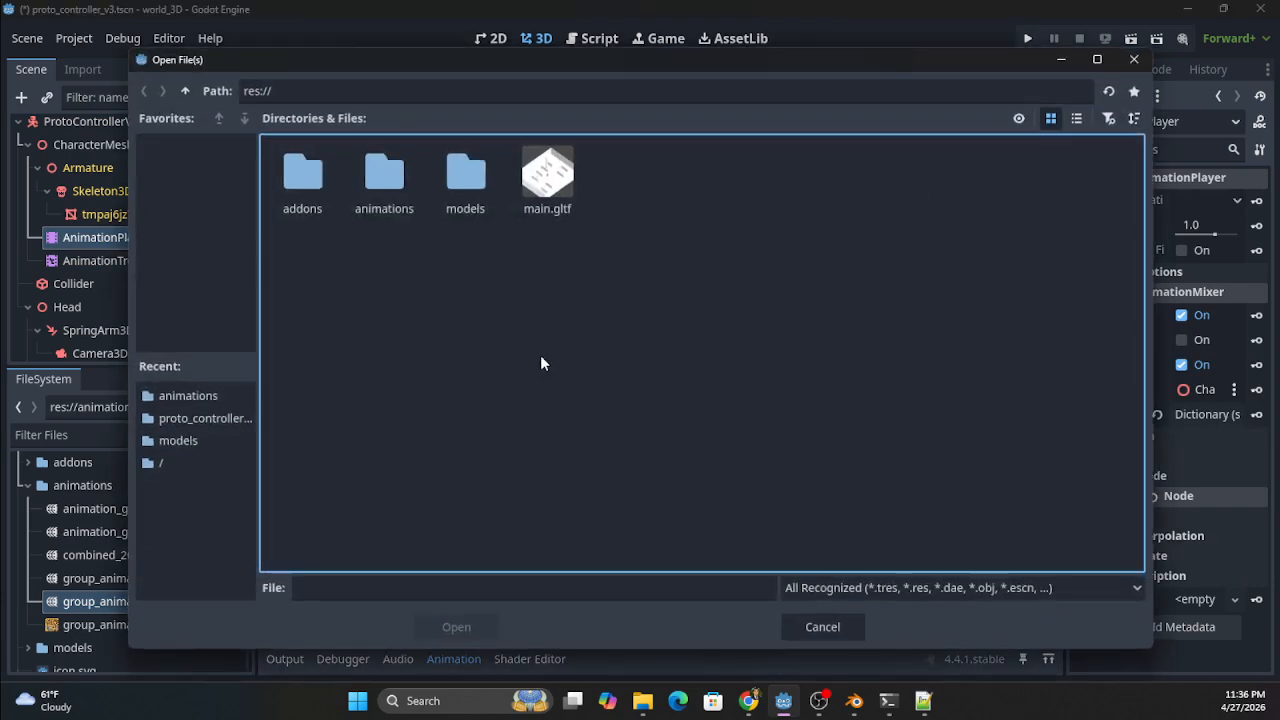
click(1134, 60)
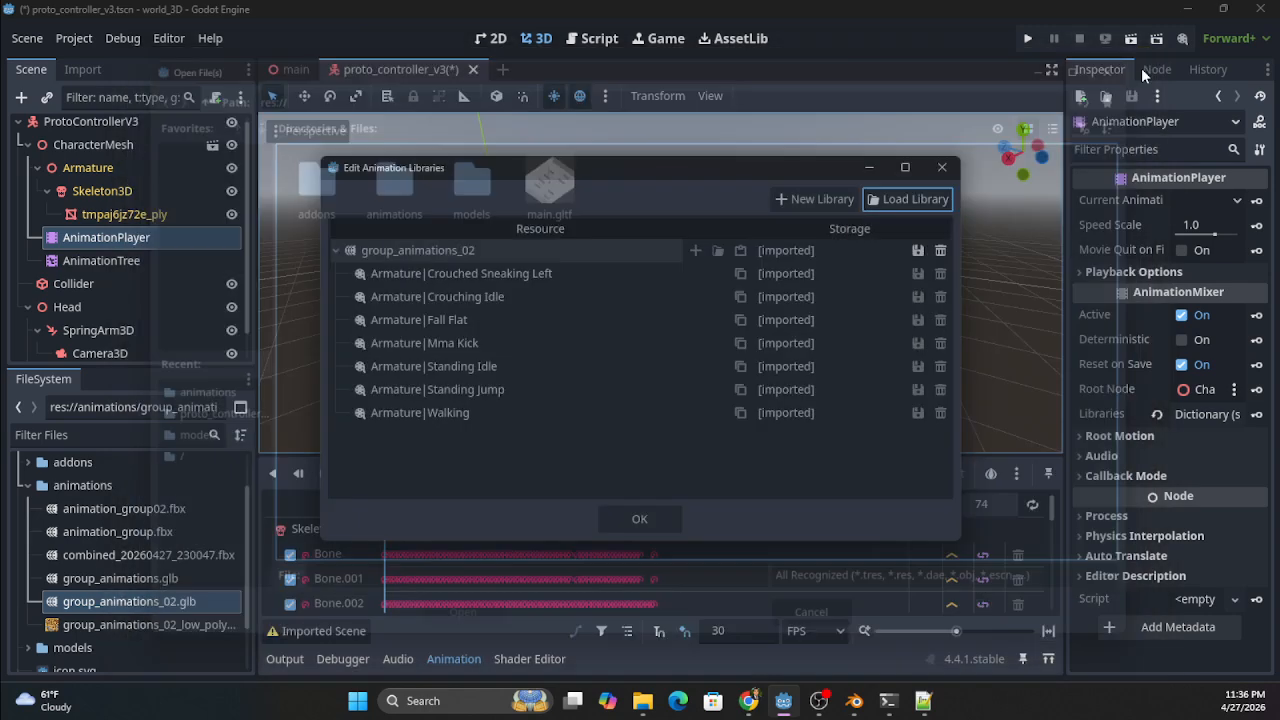
click(942, 167)
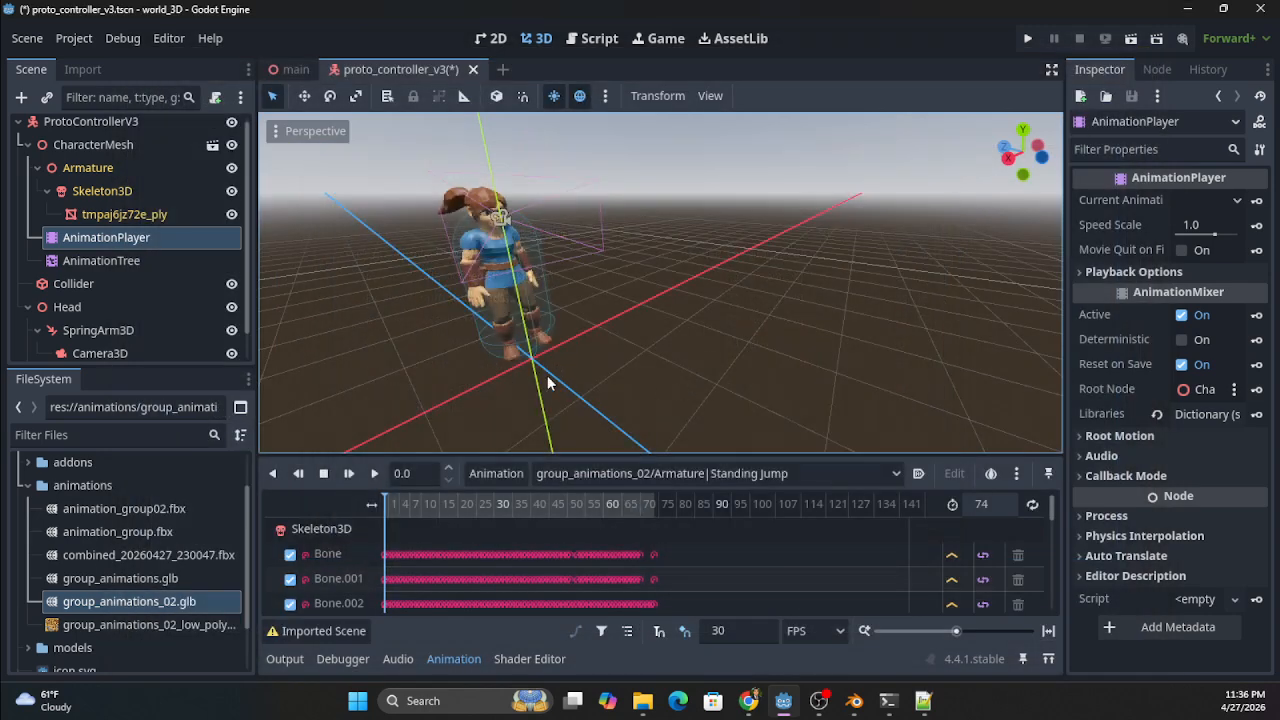